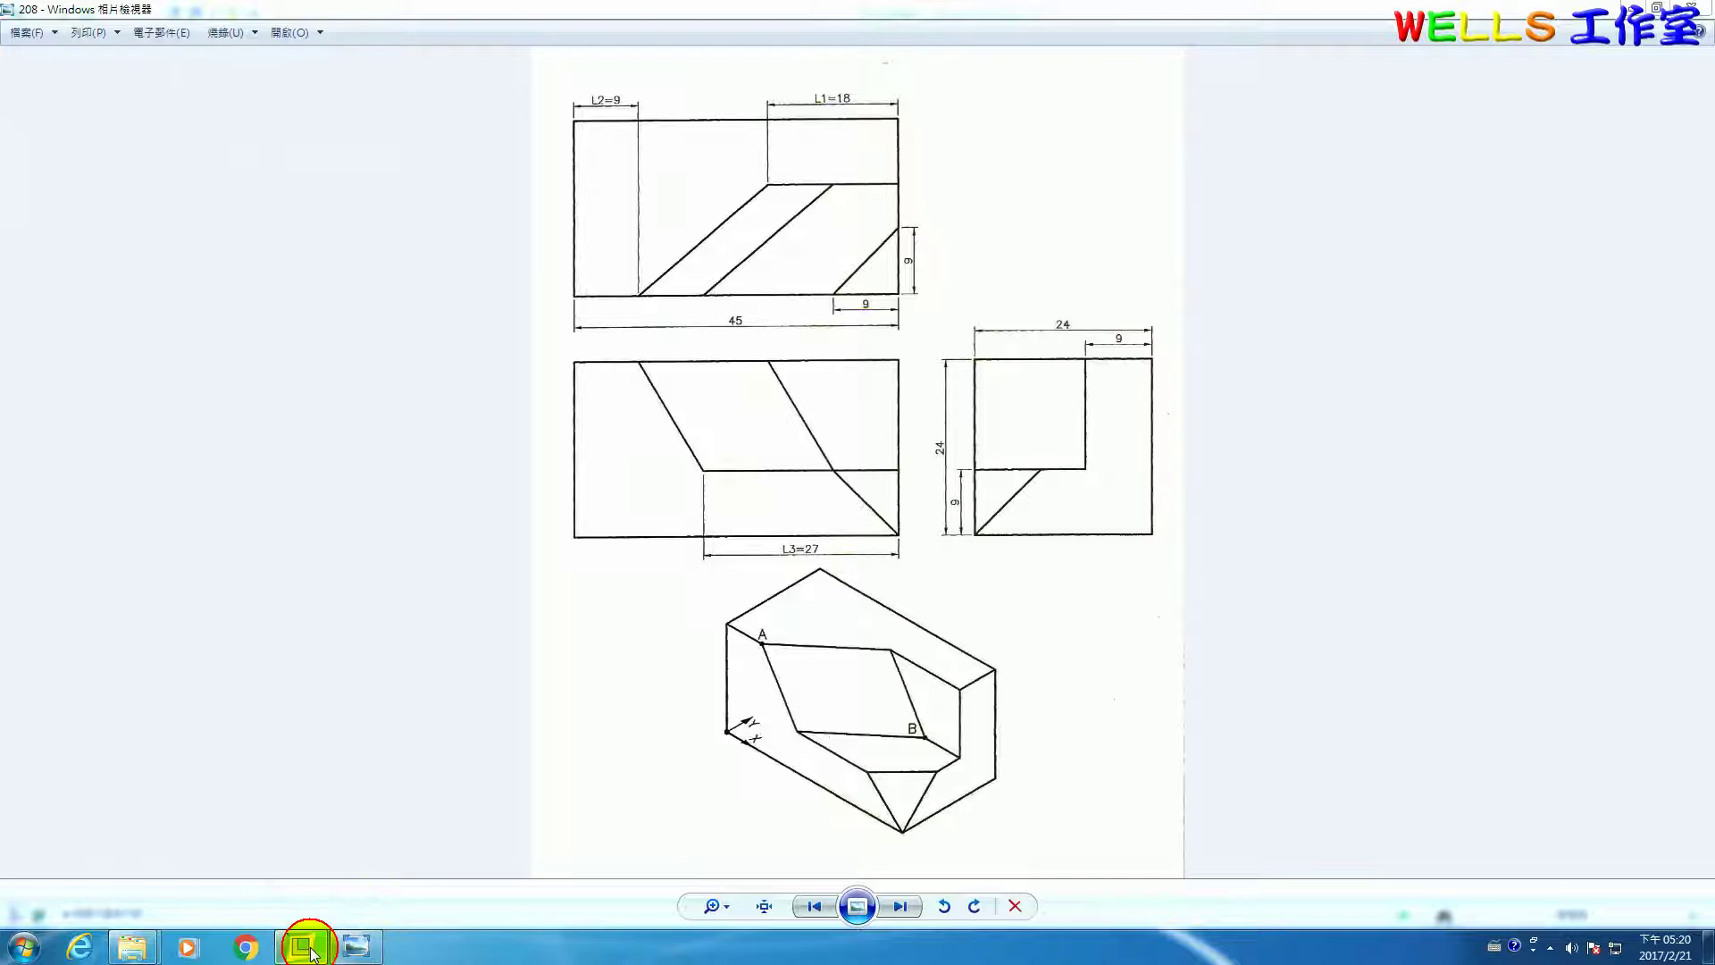
- Switch to Creo Parametric and start a sketch on the TOP datum plane
{"action": "left_click", "coordinate": [325, 85]}
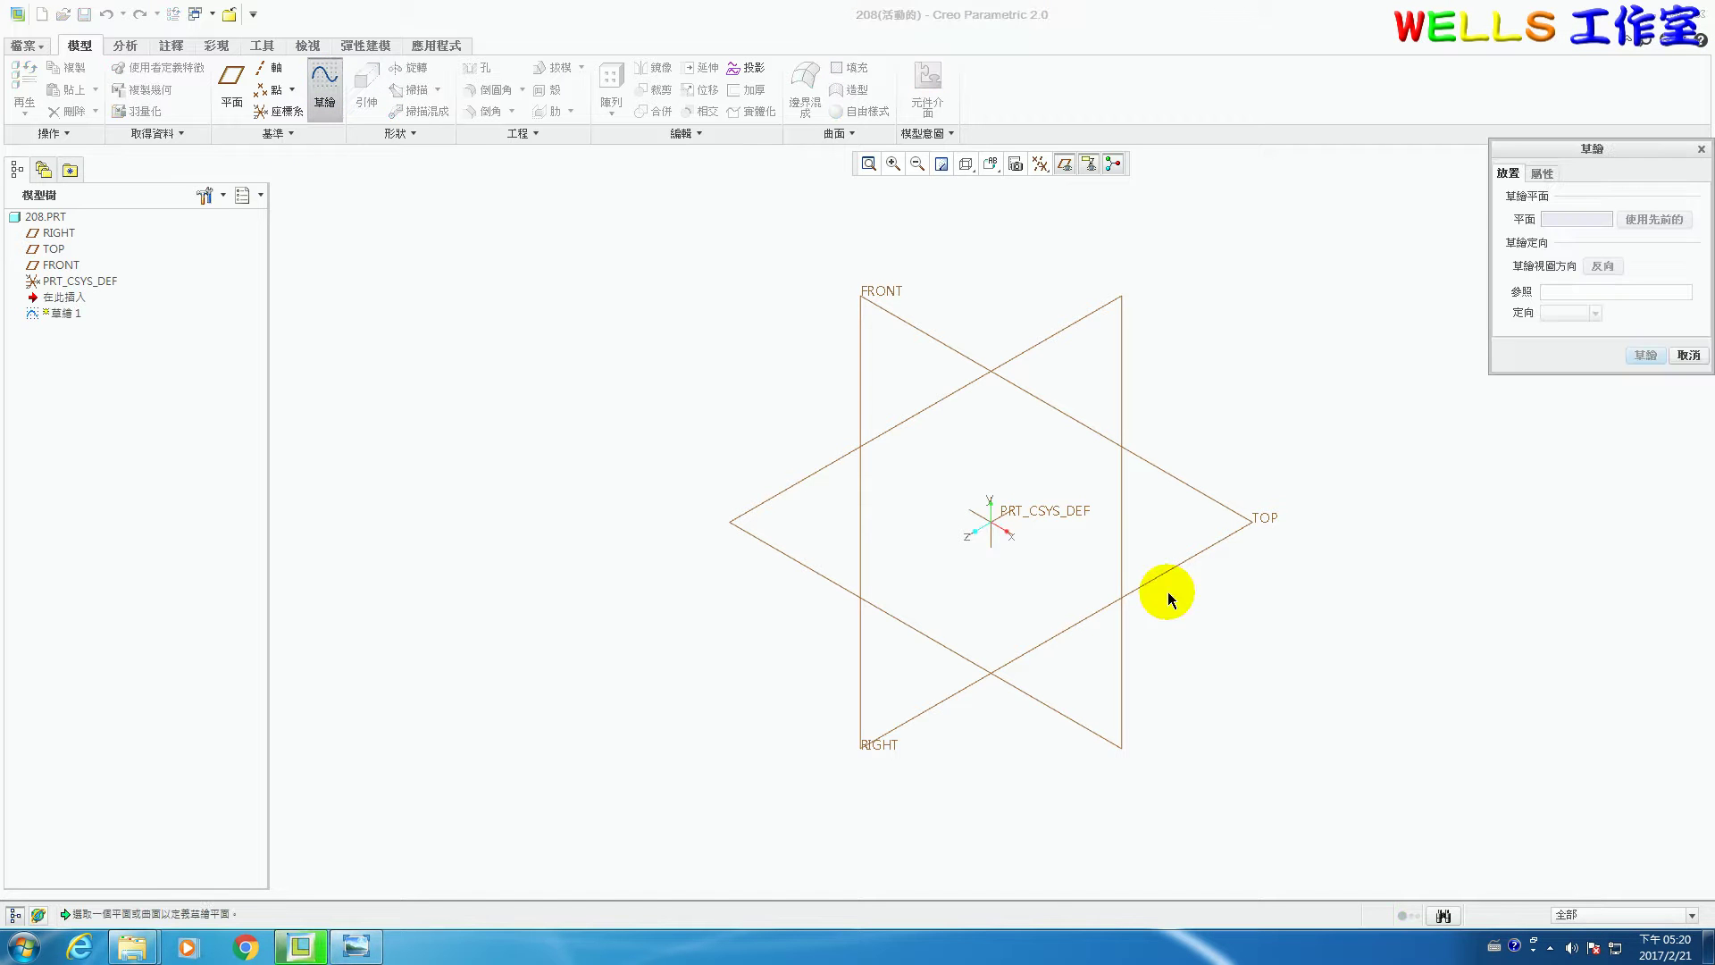
{"action": "left_click", "coordinate": [1255, 521]}
{"action": "left_click", "coordinate": [1644, 357]}
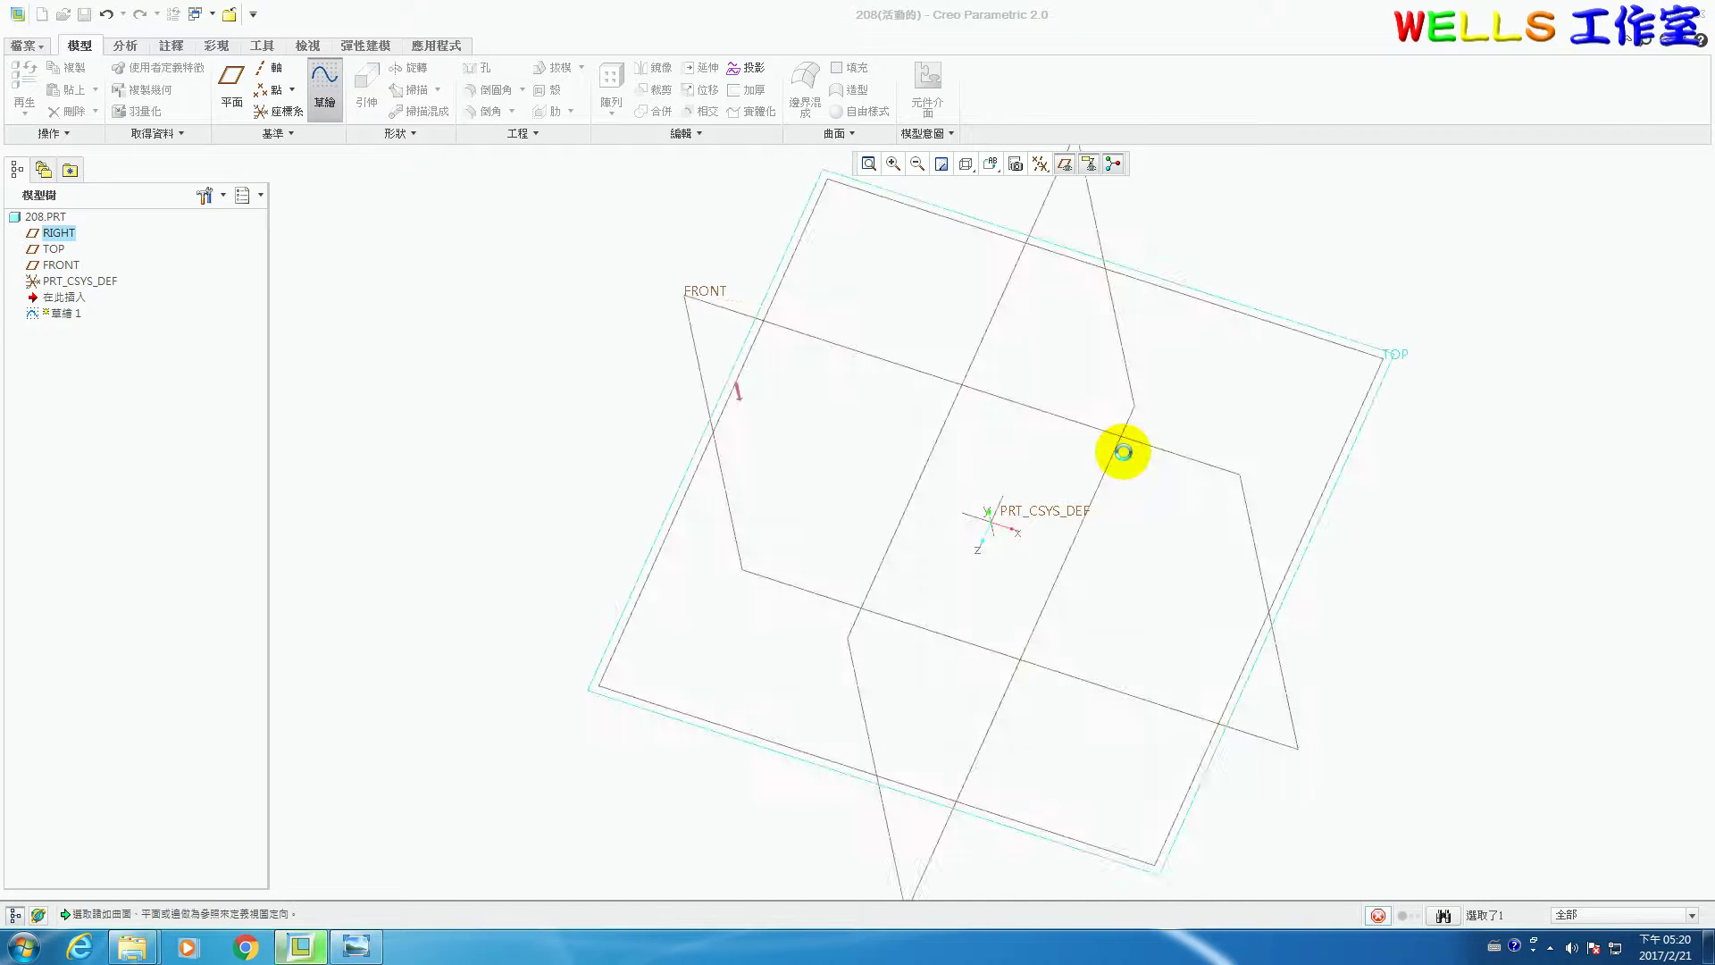
- Sketch a centre rectangle about 160 mm high, centred on the origin
{"action": "left_click", "coordinate": [342, 90]}
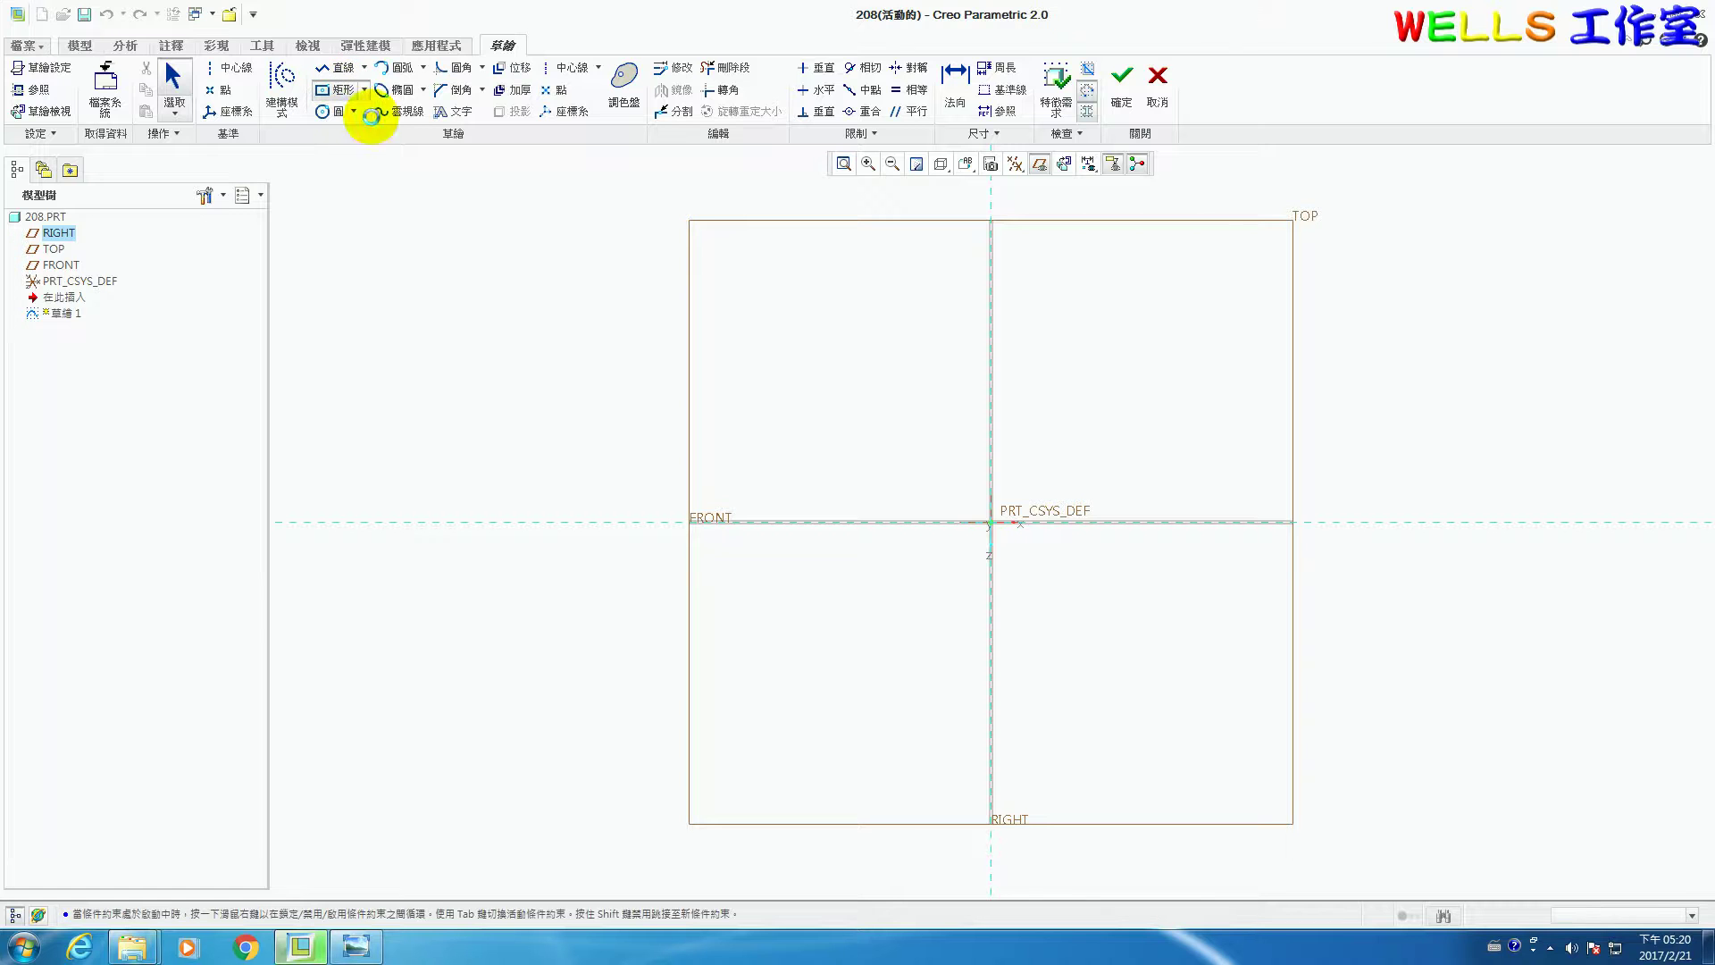
{"action": "left_click", "coordinate": [991, 522]}
{"action": "left_click", "coordinate": [1180, 426]}
{"action": "middle_click", "coordinate": [1221, 464]}
- Set the rectangle to 45 mm wide and 24 mm high, and finish the sketch
{"action": "double_click", "coordinate": [958, 400]}
{"action": "type", "text": "45"}
{"action": "key", "text": "Return"}
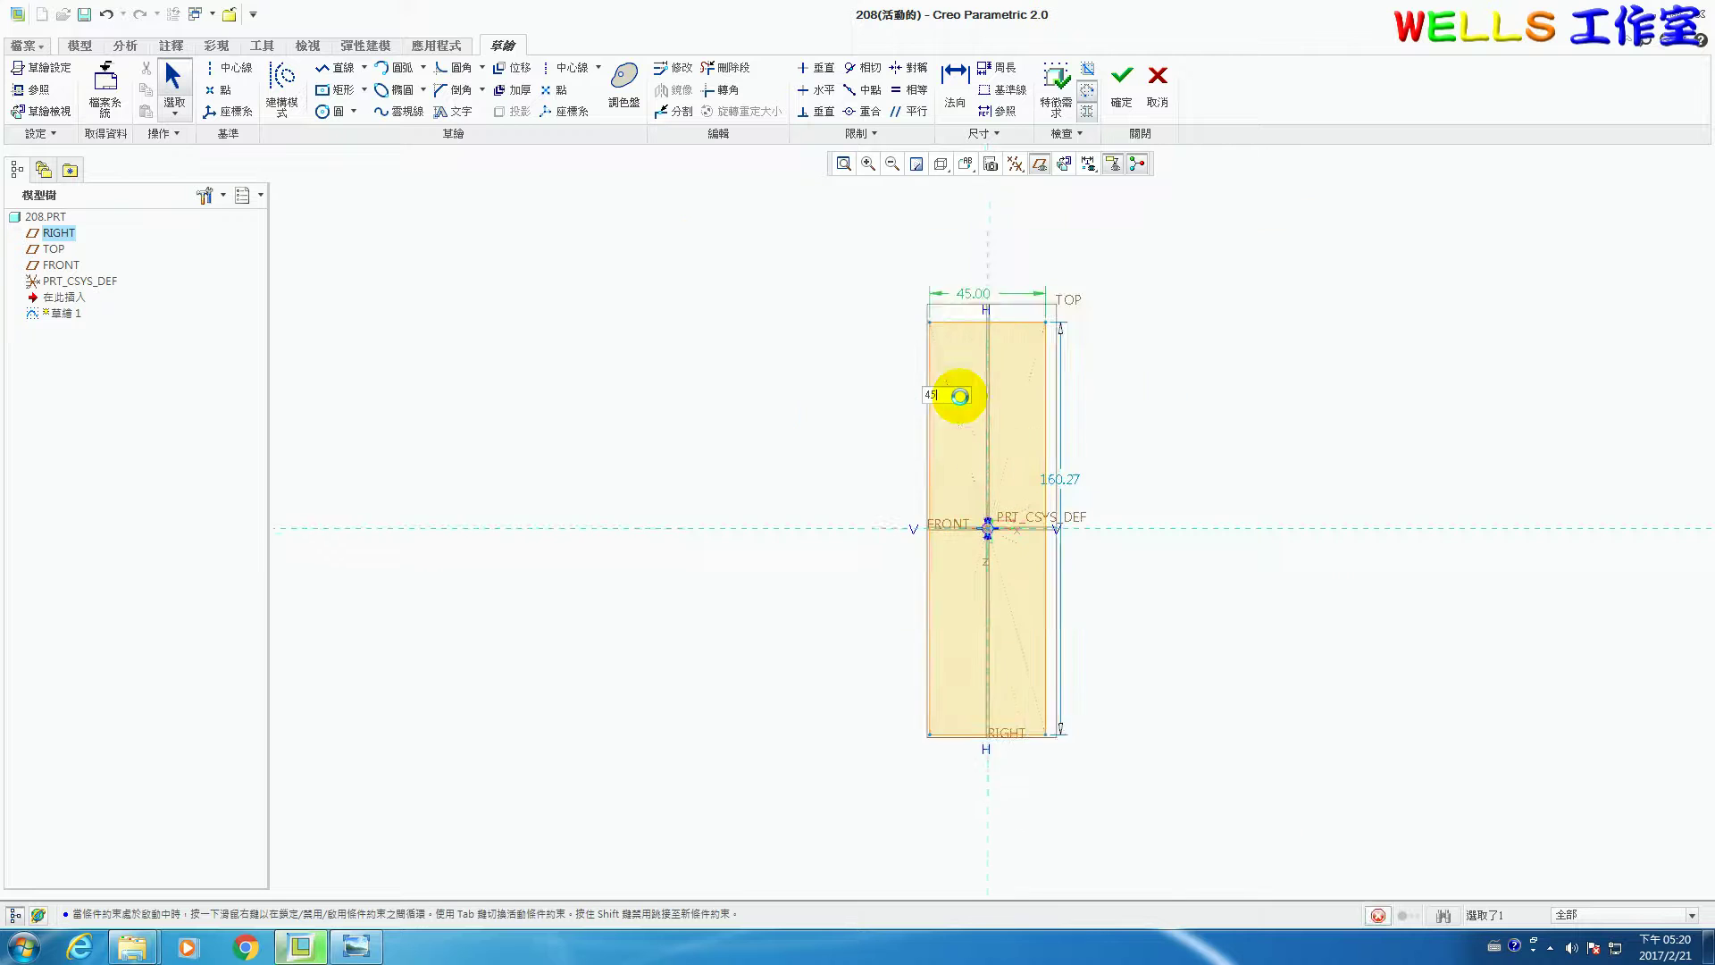
{"action": "double_click", "coordinate": [1093, 460]}
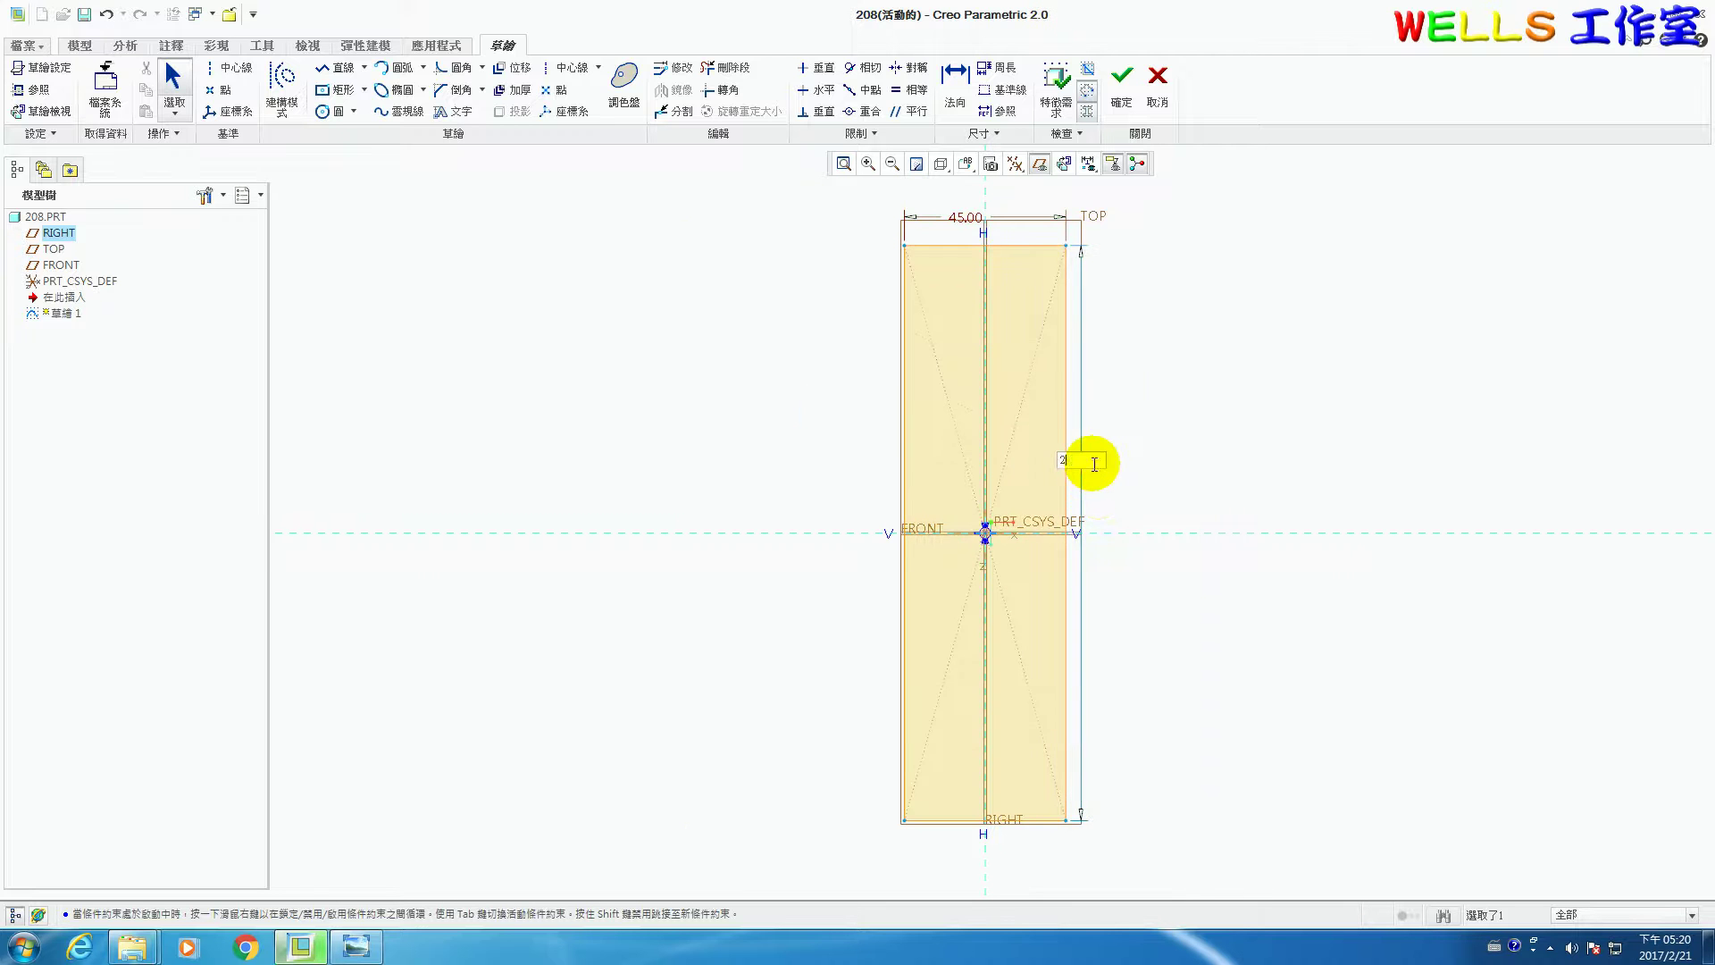
{"action": "type", "text": "24"}
{"action": "key", "text": "Return"}
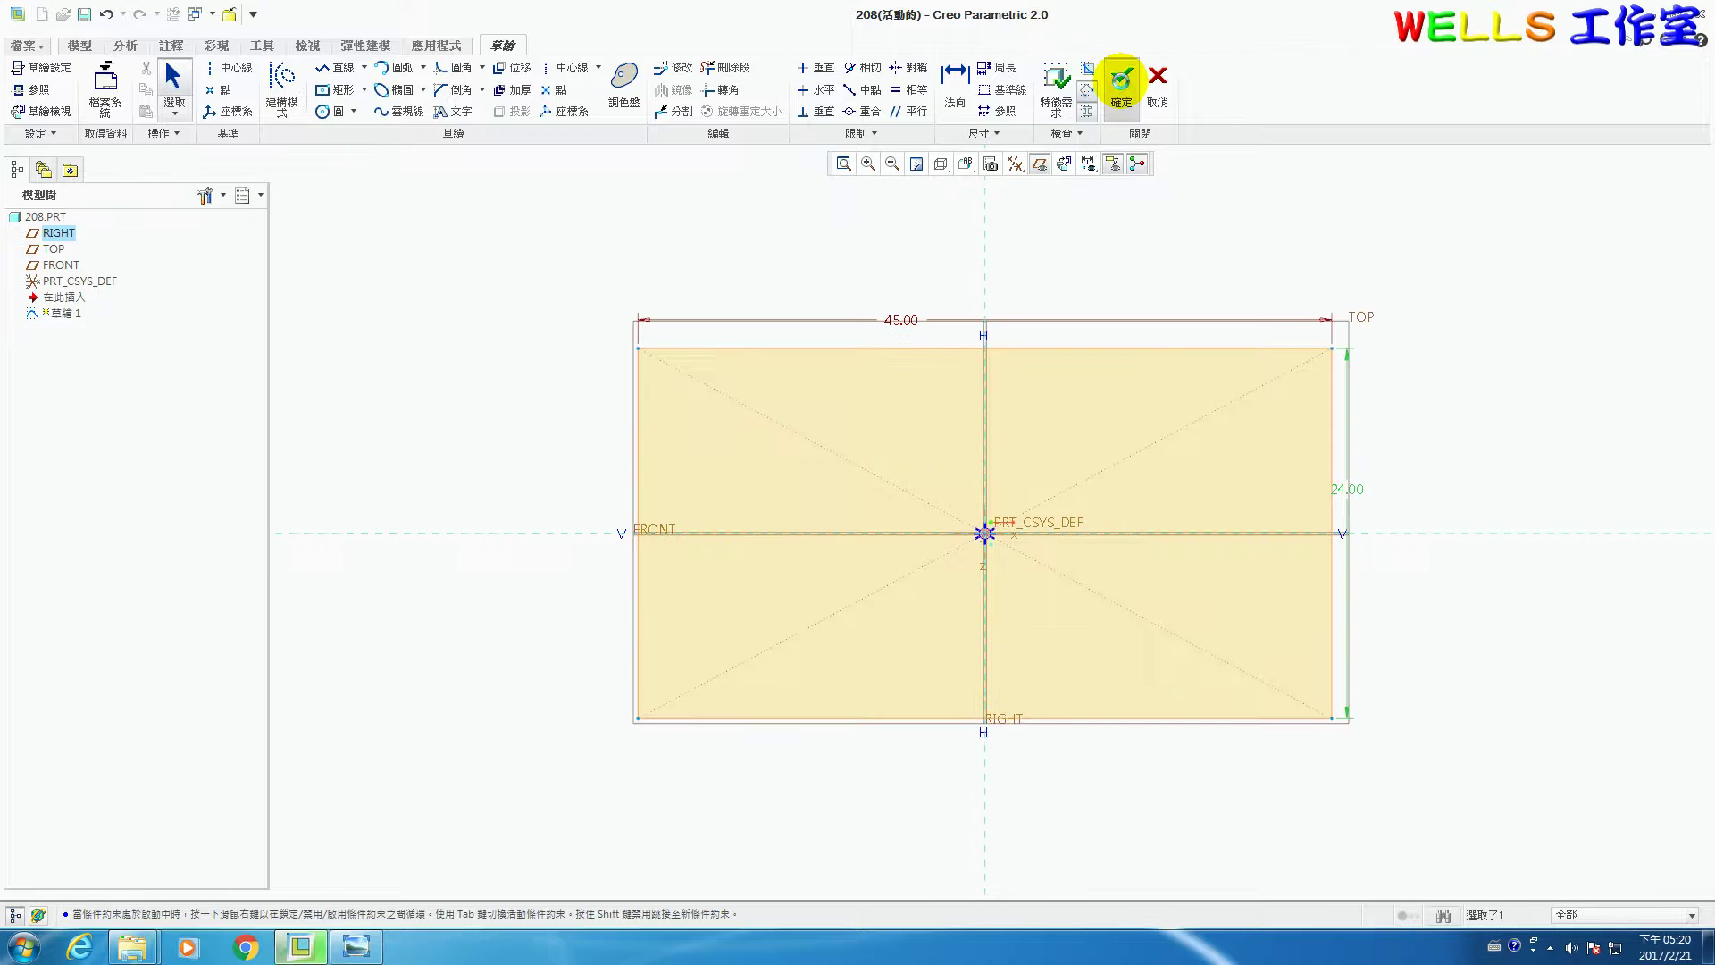
{"action": "left_click", "coordinate": [1122, 85]}
- Extrude the rectangle sketch 24 mm upward and switch the model to shaded display
{"action": "key", "text": "ctrl+d"}
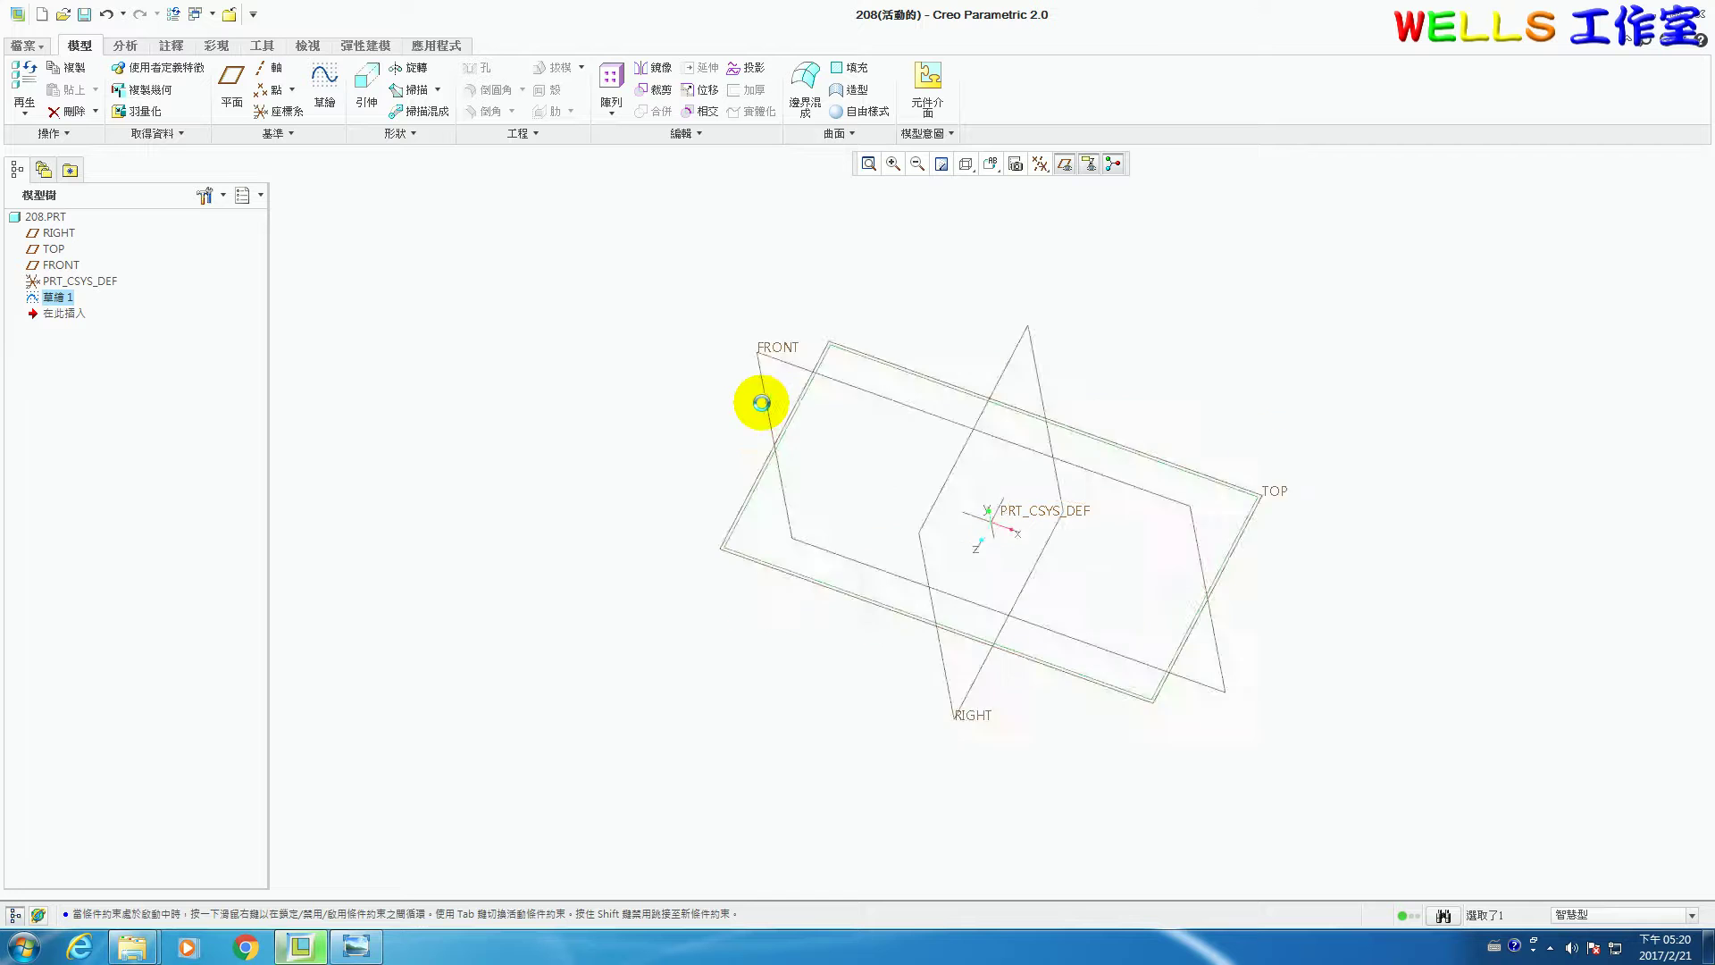
{"action": "left_click", "coordinate": [367, 79]}
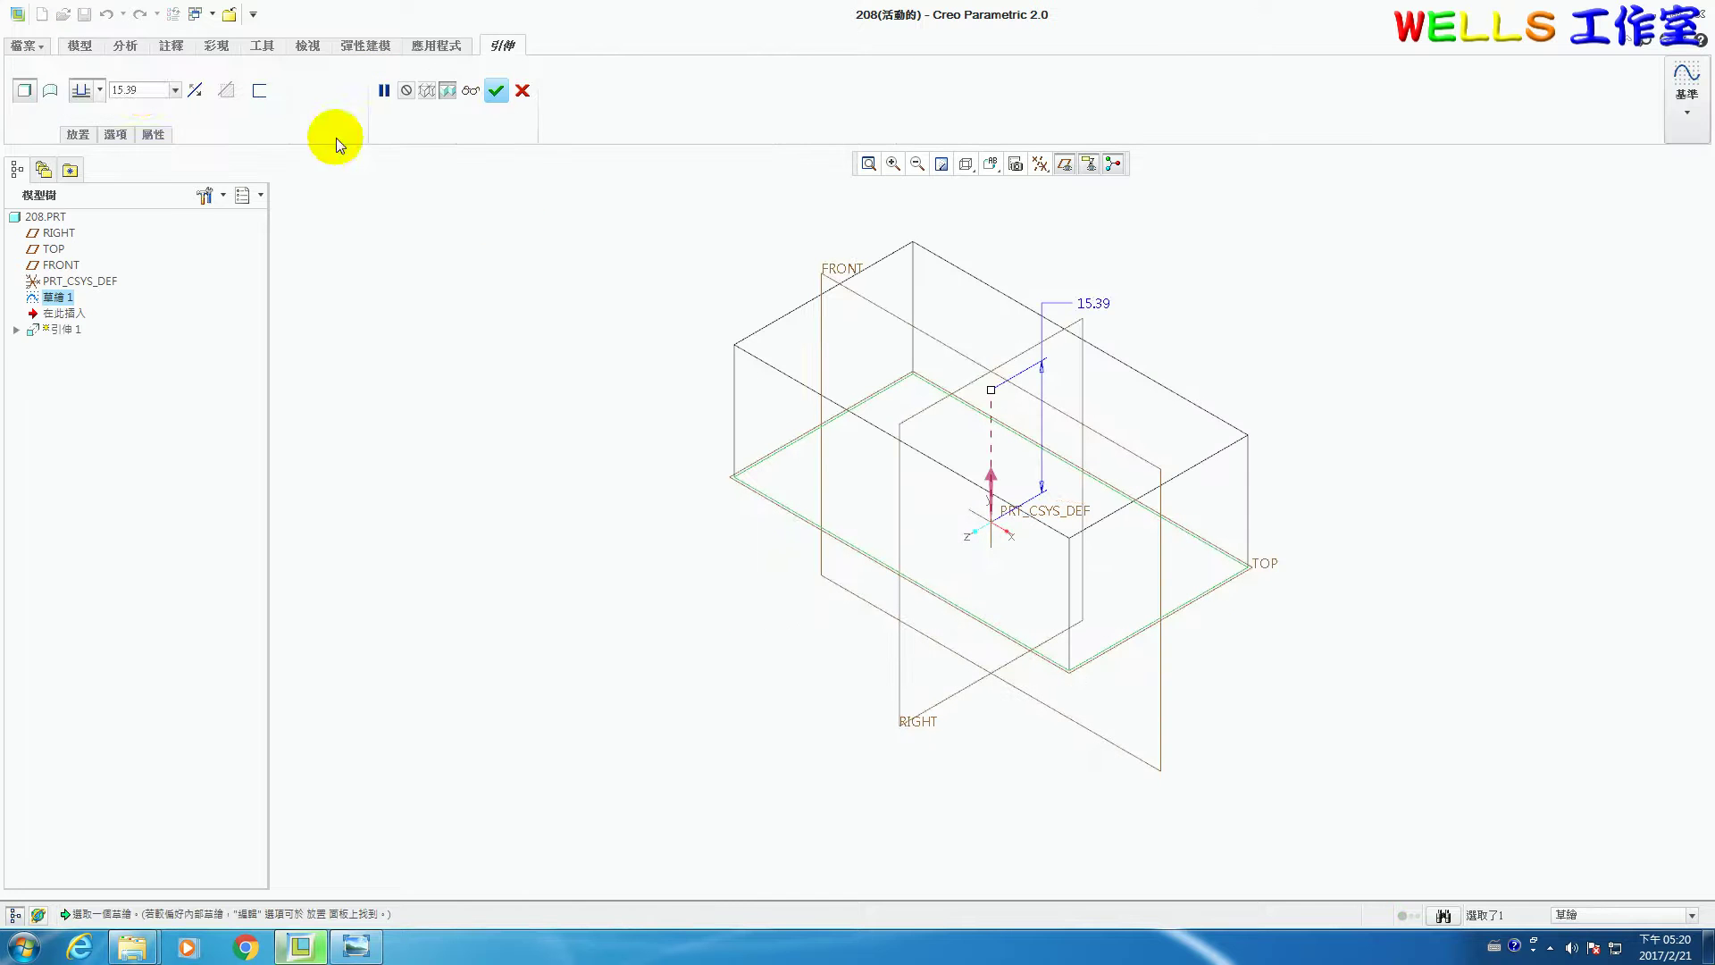
{"action": "double_click", "coordinate": [143, 89]}
{"action": "type", "text": "24"}
{"action": "key", "text": "Return"}
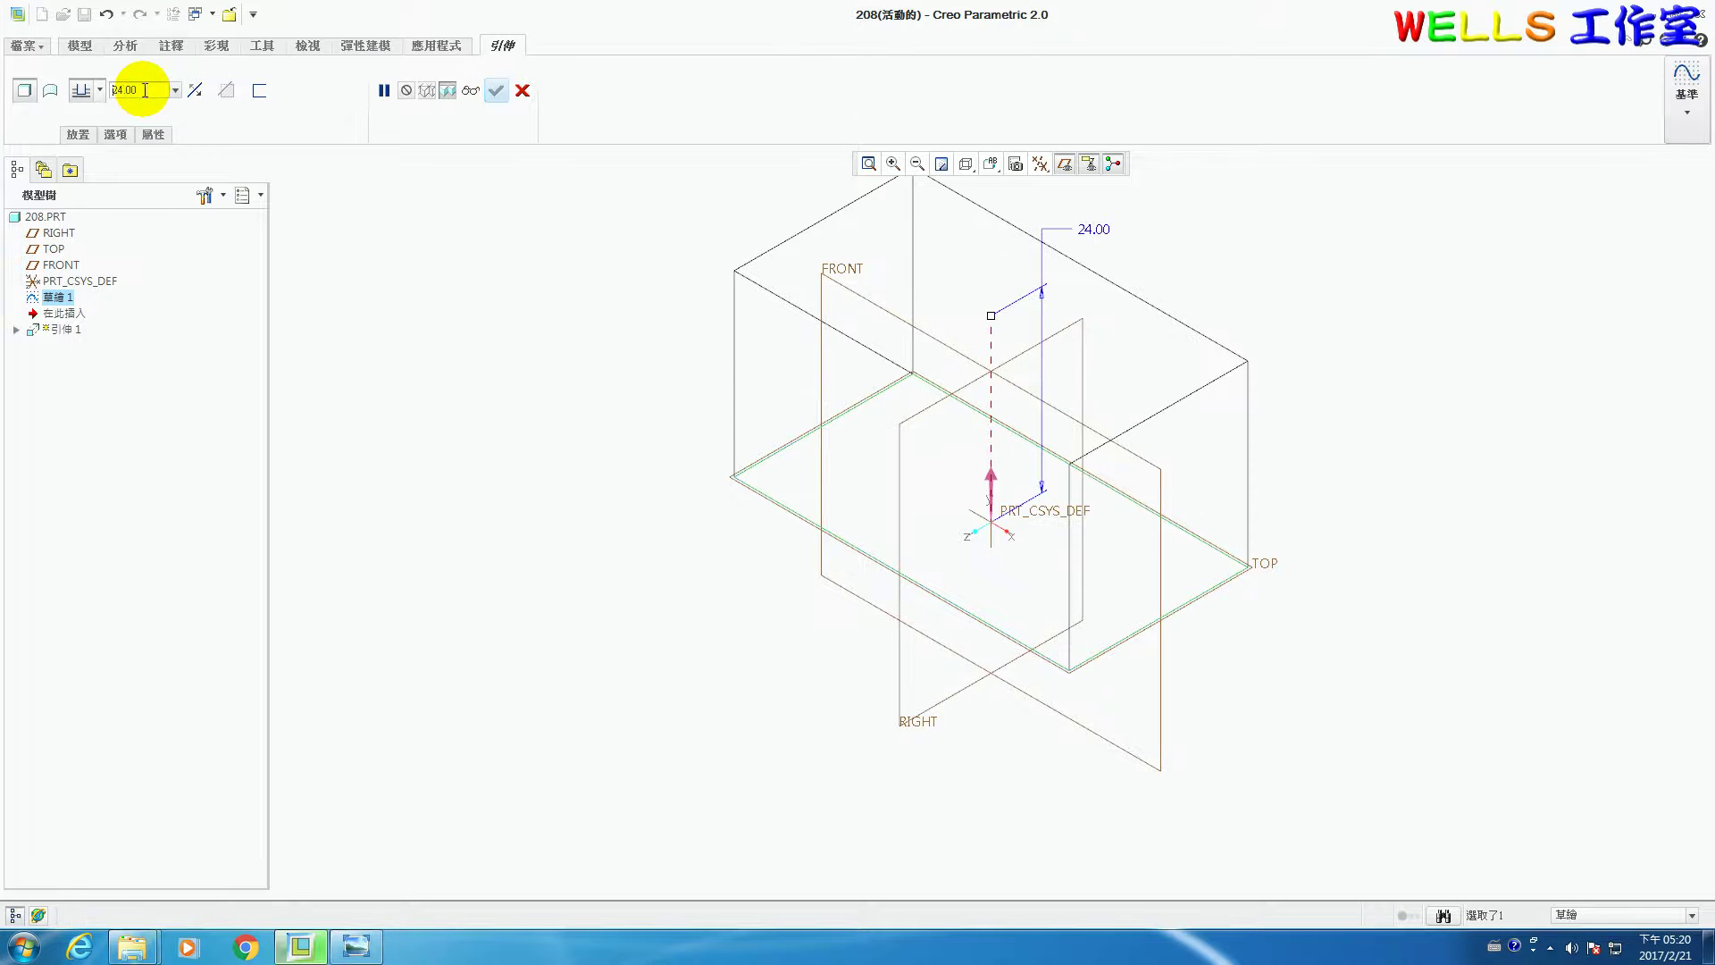
{"action": "left_click", "coordinate": [495, 89]}
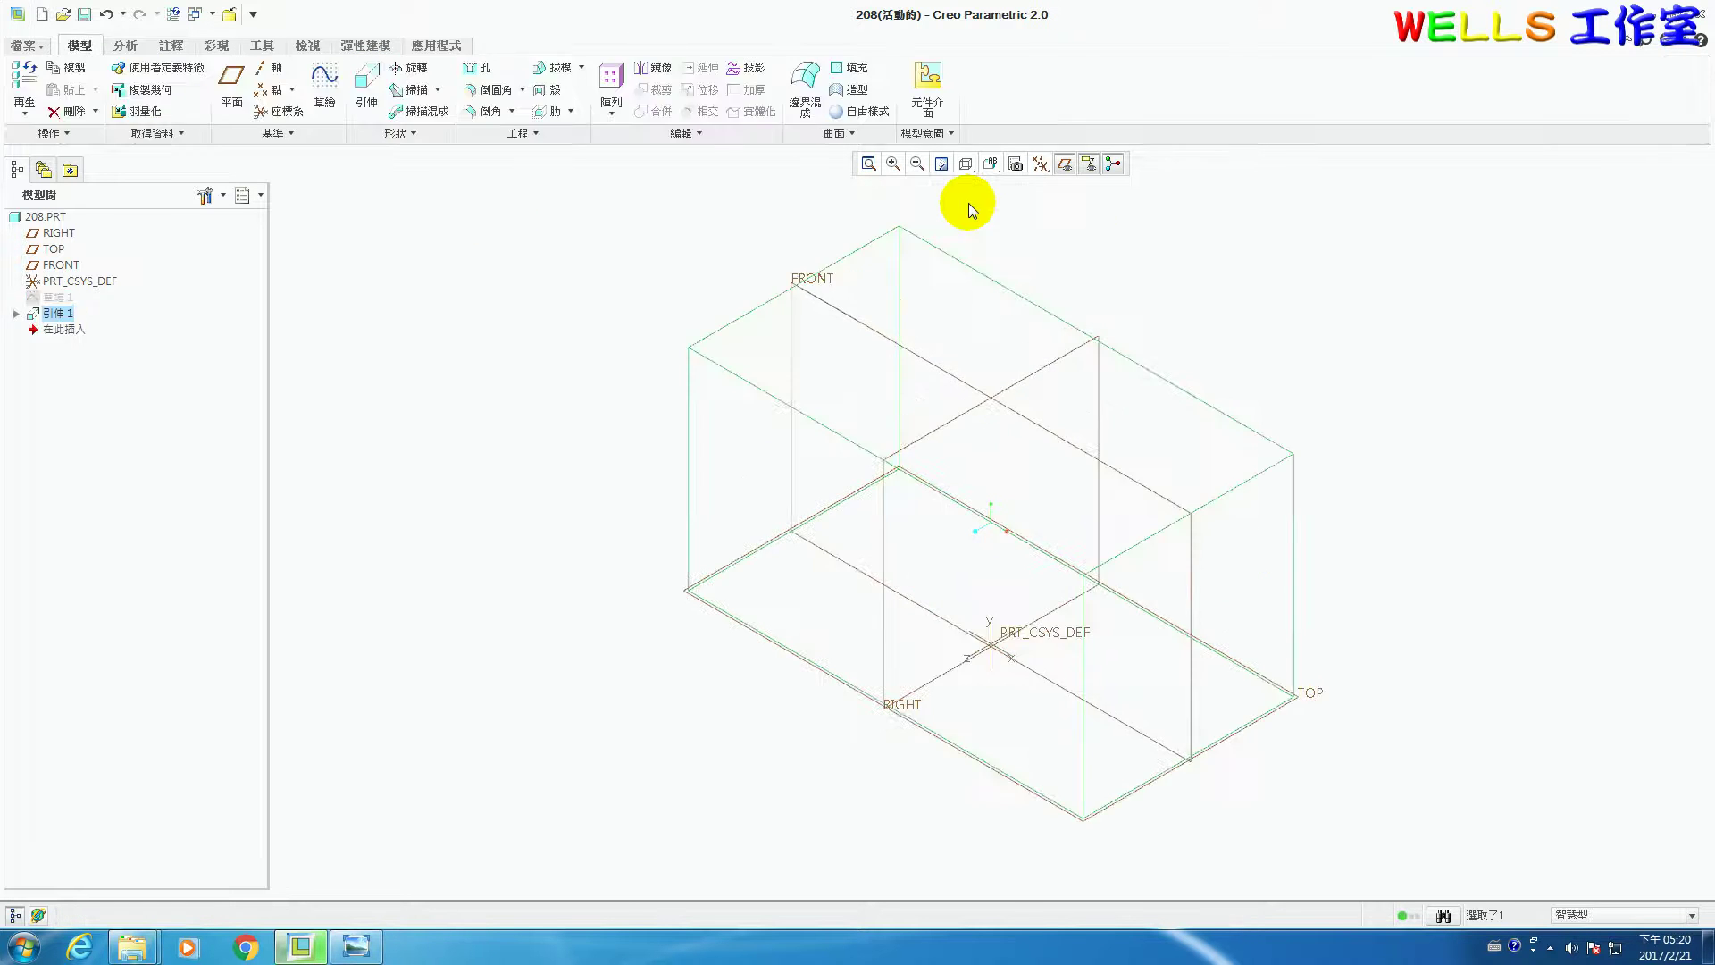
{"action": "left_click", "coordinate": [947, 168]}
{"action": "left_click", "coordinate": [996, 230]}
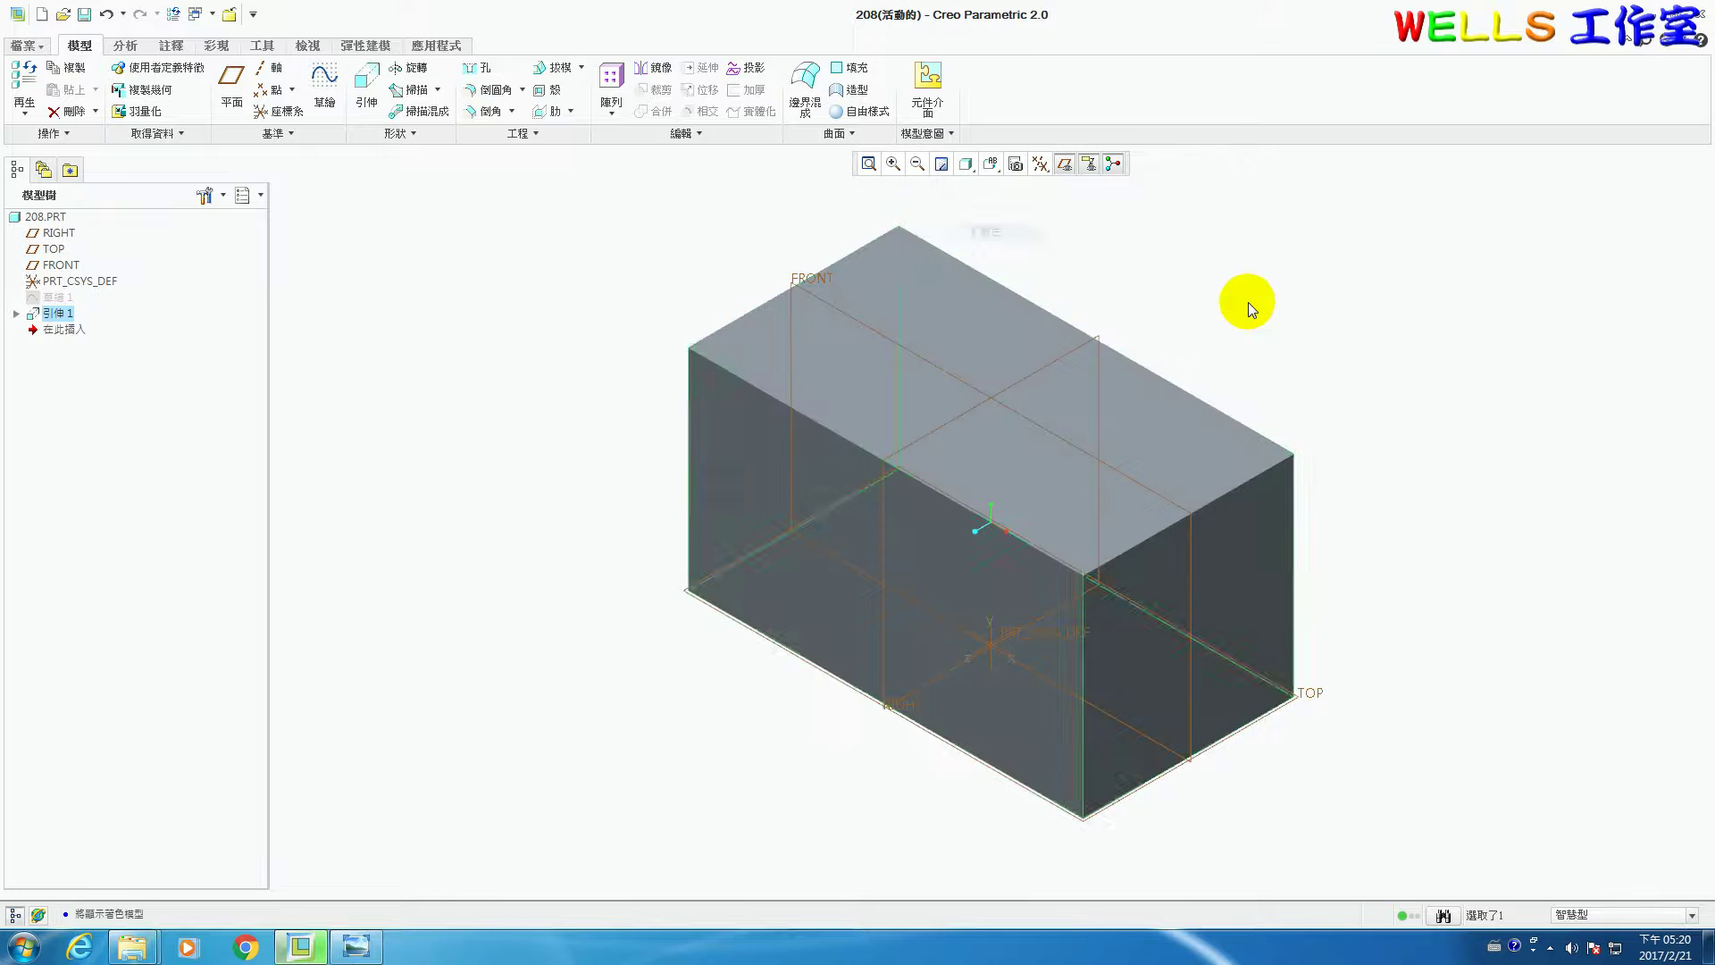
- Check the reference drawing, start a Blend feature and open its first section sketch on the block's top face
{"action": "left_click", "coordinate": [359, 944]}
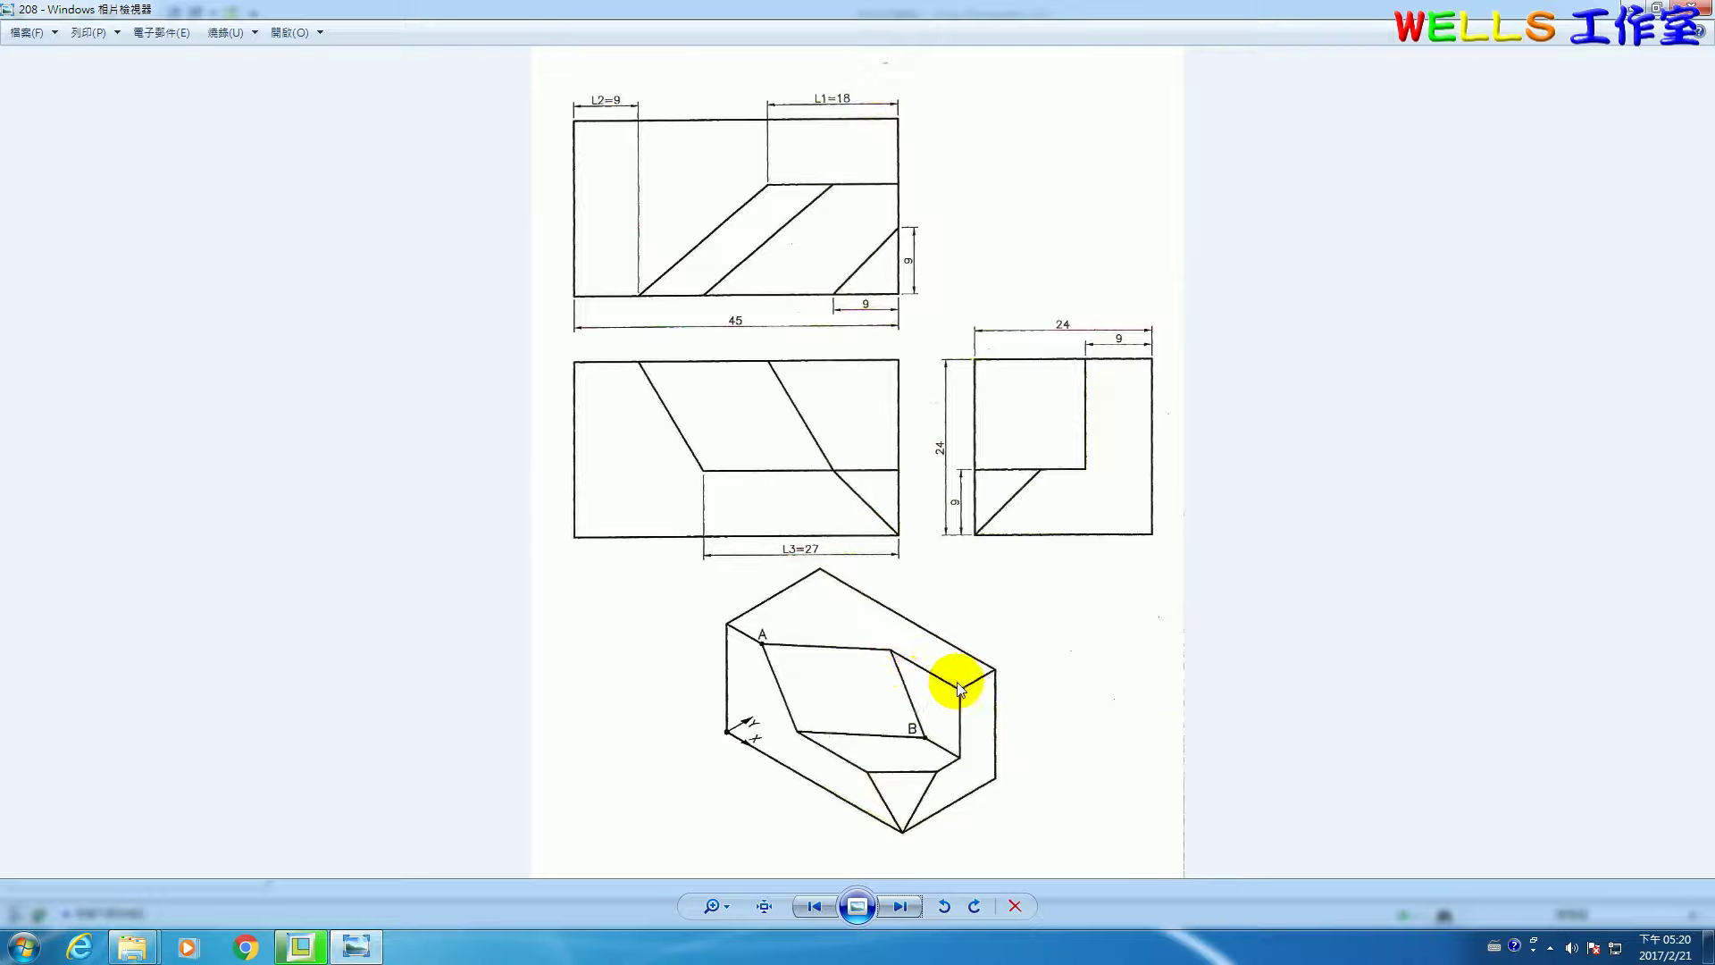
{"action": "left_click", "coordinate": [300, 949]}
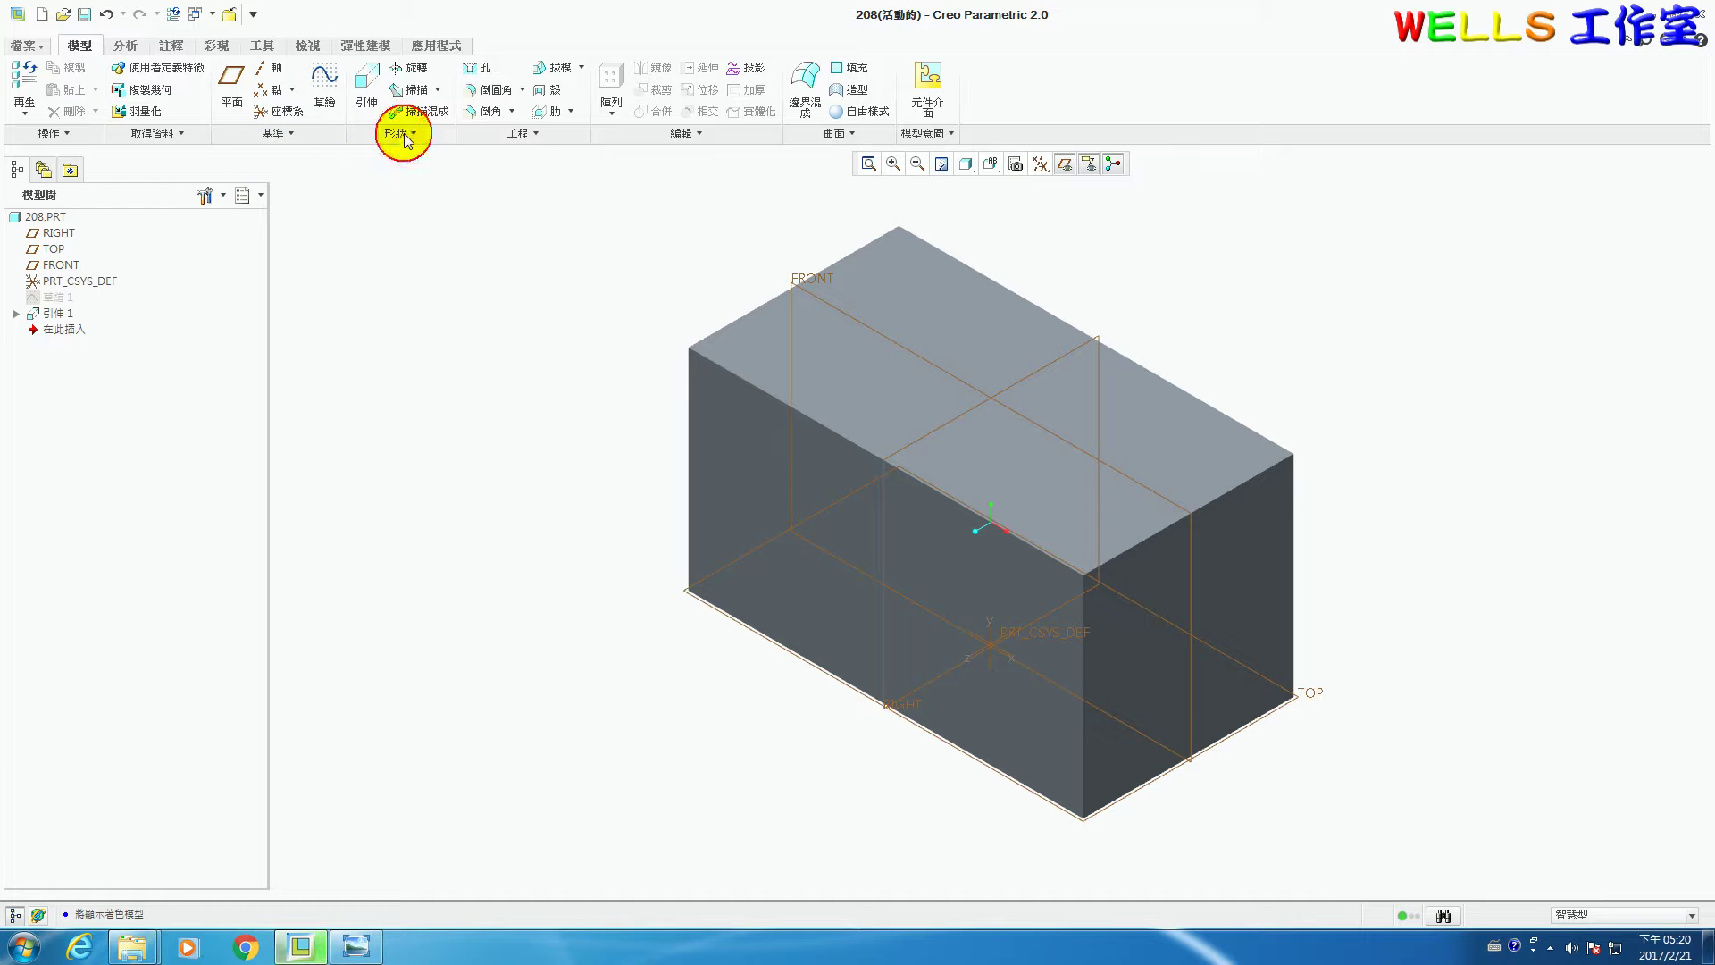
{"action": "left_click", "coordinate": [398, 133]}
{"action": "left_click", "coordinate": [402, 155]}
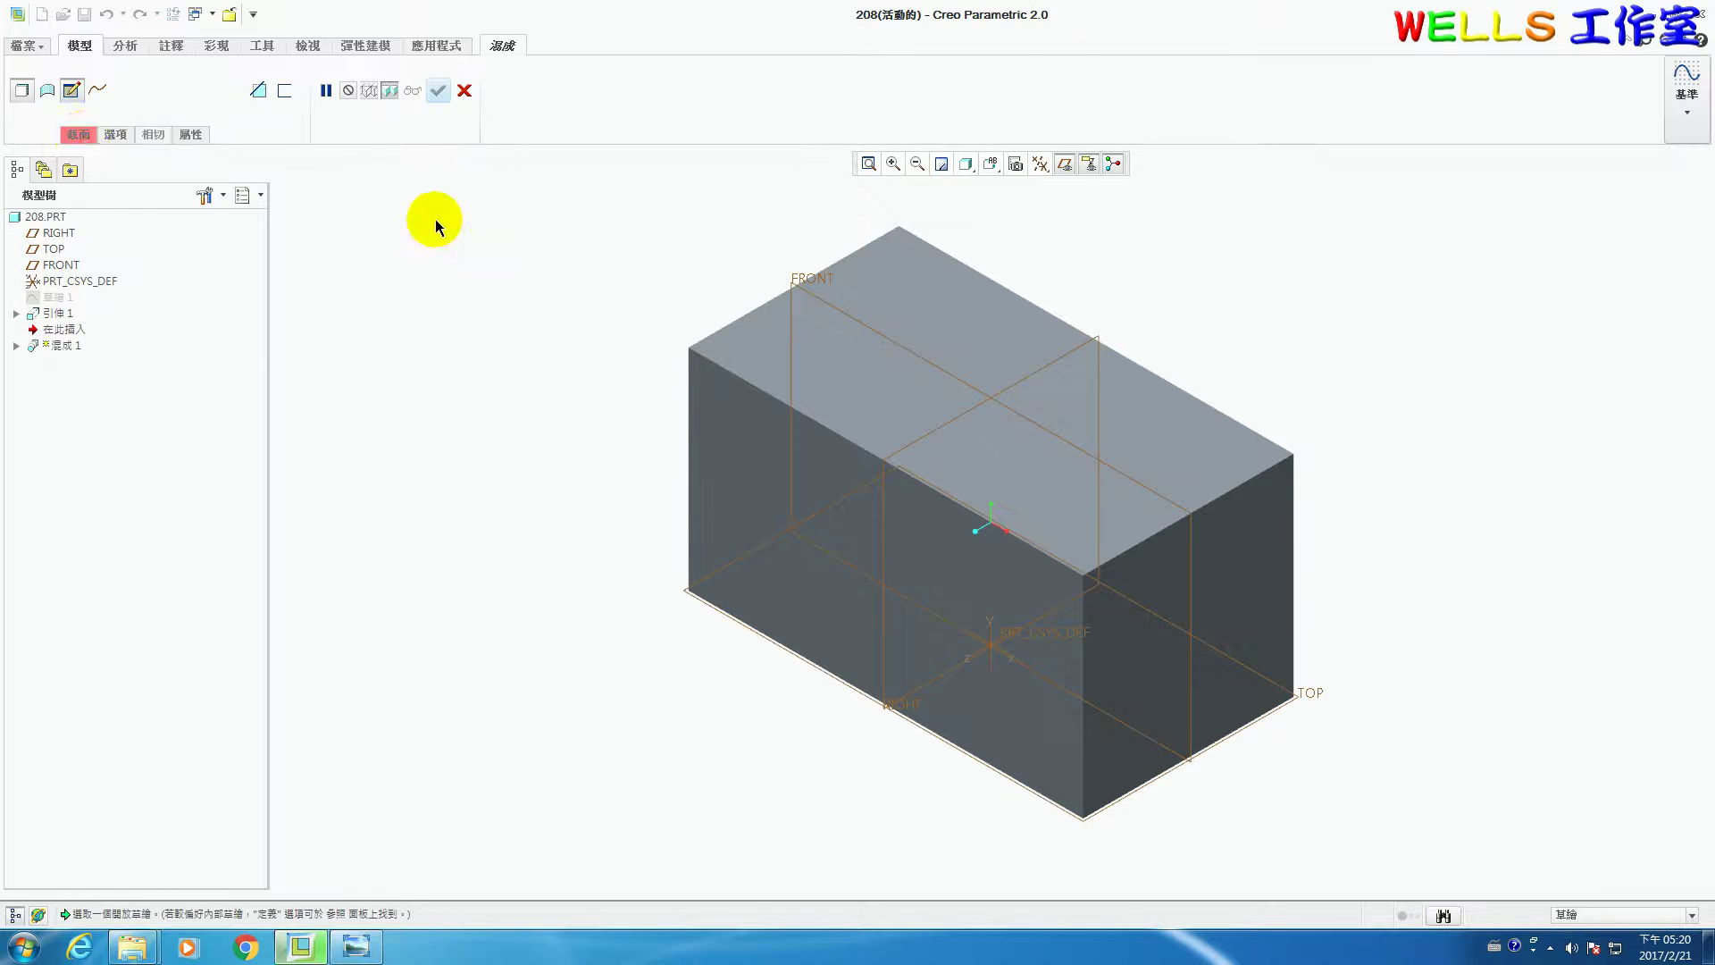
{"action": "left_click", "coordinate": [80, 135]}
{"action": "left_click", "coordinate": [471, 139]}
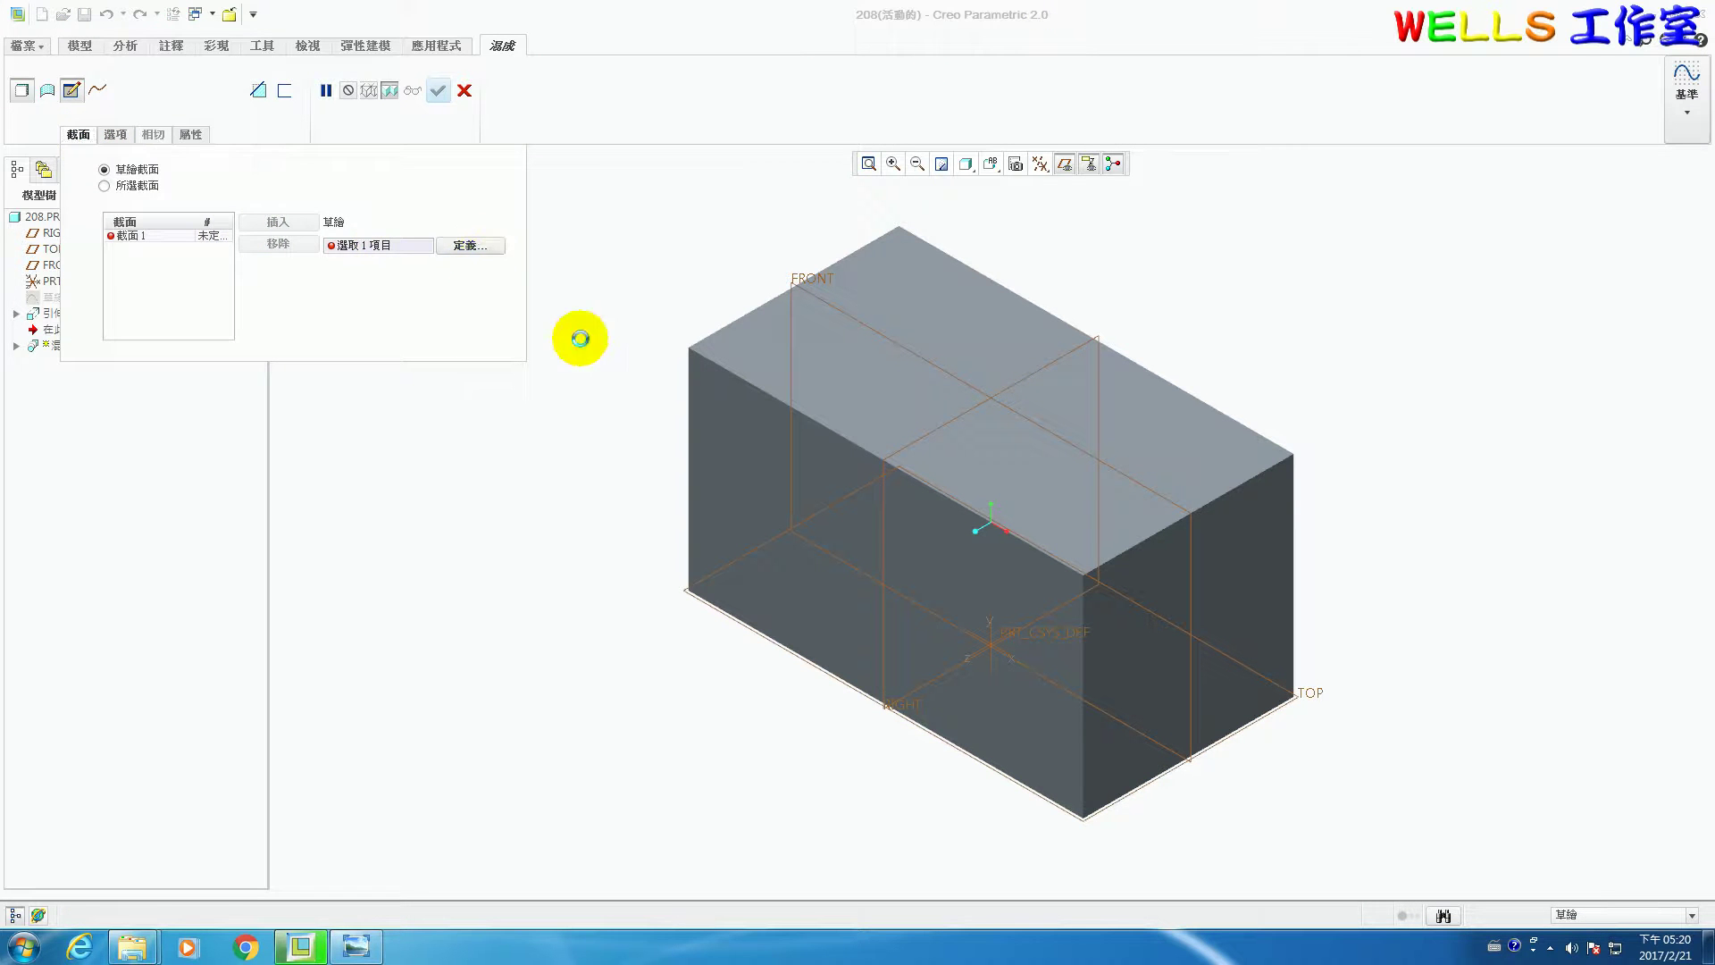
{"action": "left_click", "coordinate": [840, 368]}
{"action": "left_click", "coordinate": [1646, 340]}
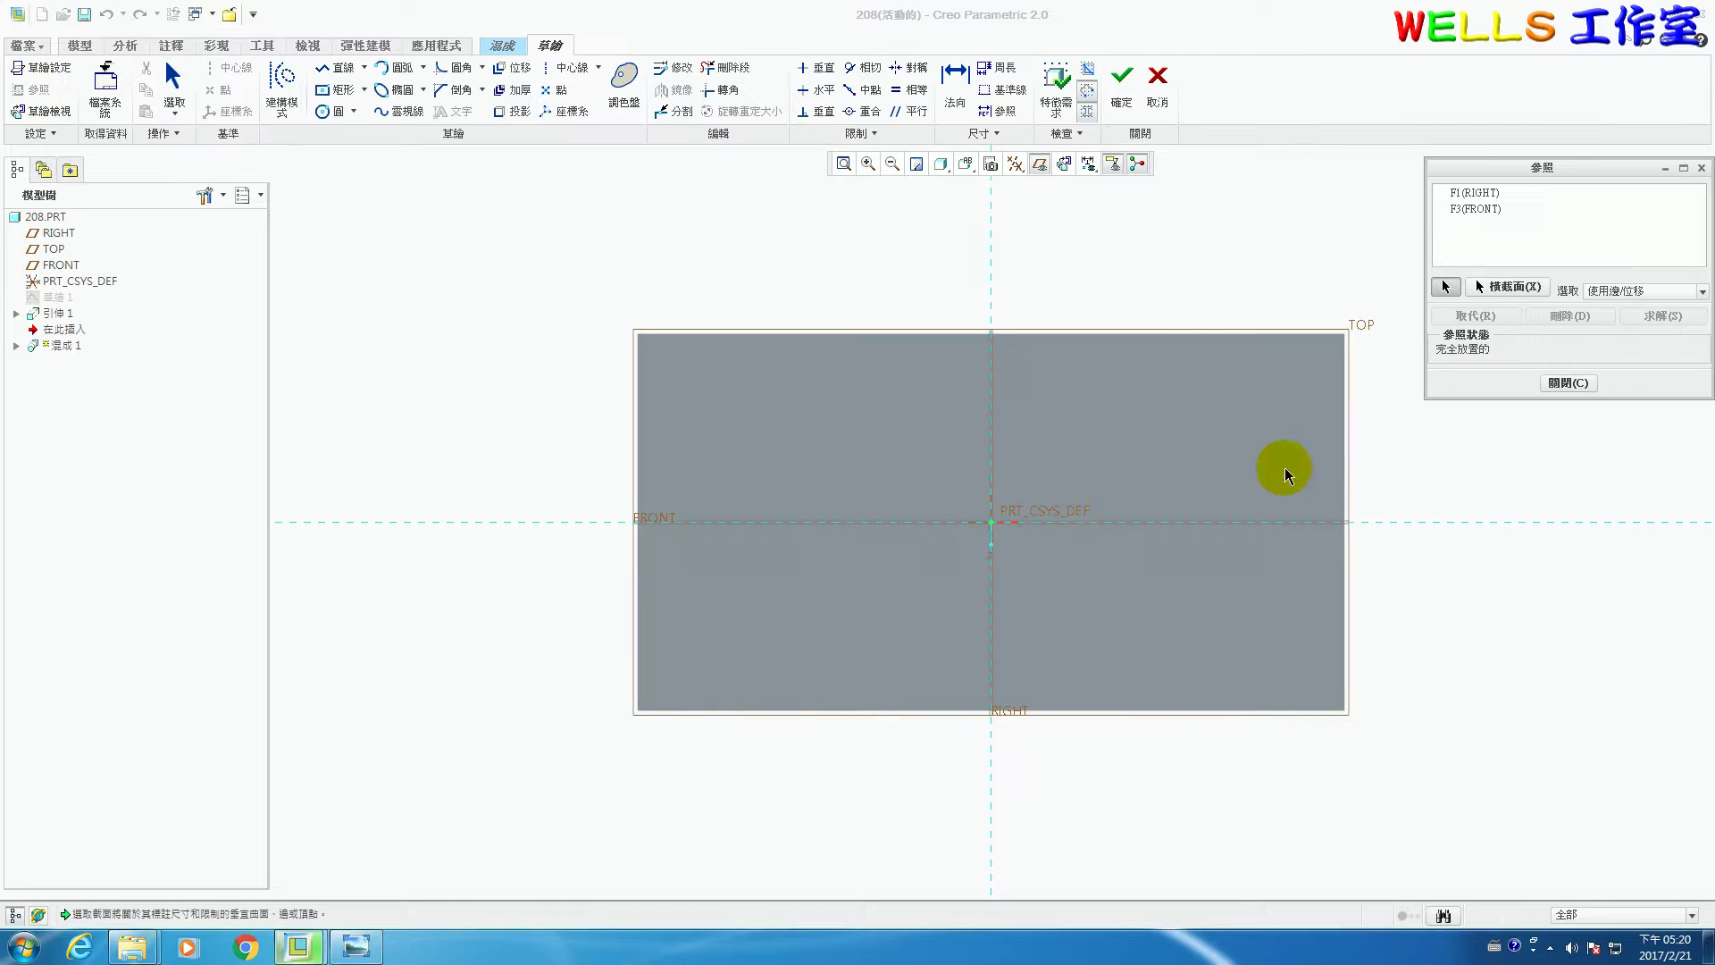
- Add the block's right and front edges as sketch references and hide the datum planes
{"action": "left_click", "coordinate": [1346, 473]}
{"action": "left_click", "coordinate": [1206, 712]}
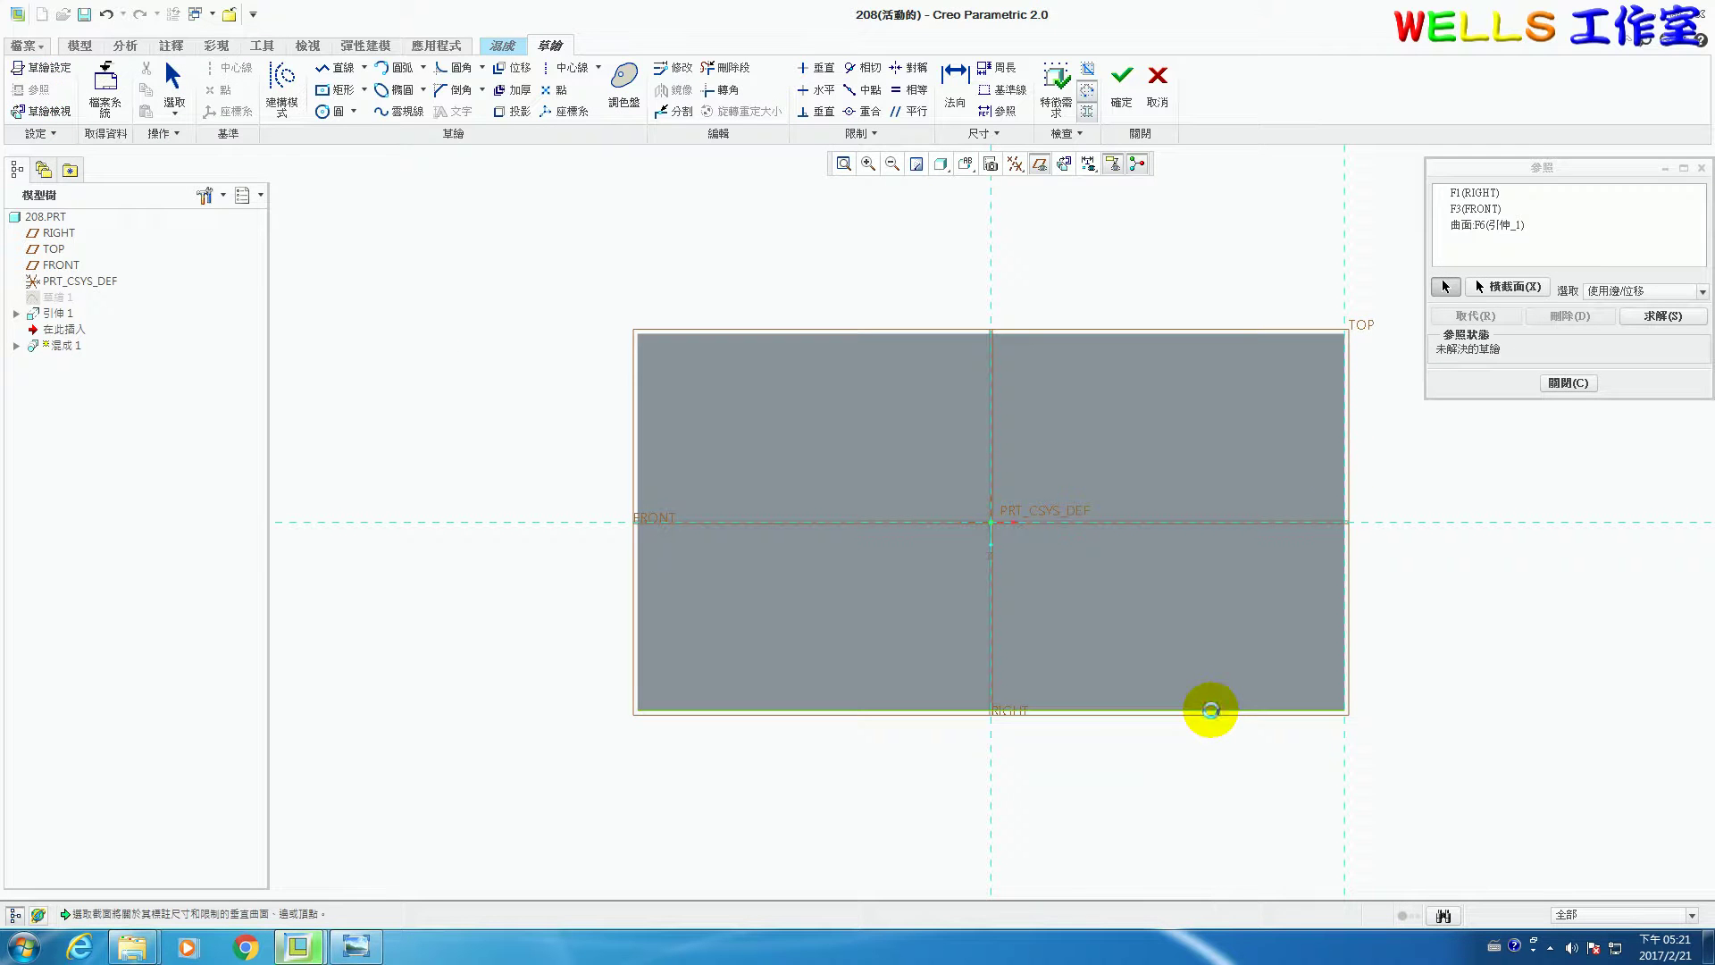
{"action": "left_click", "coordinate": [1565, 382]}
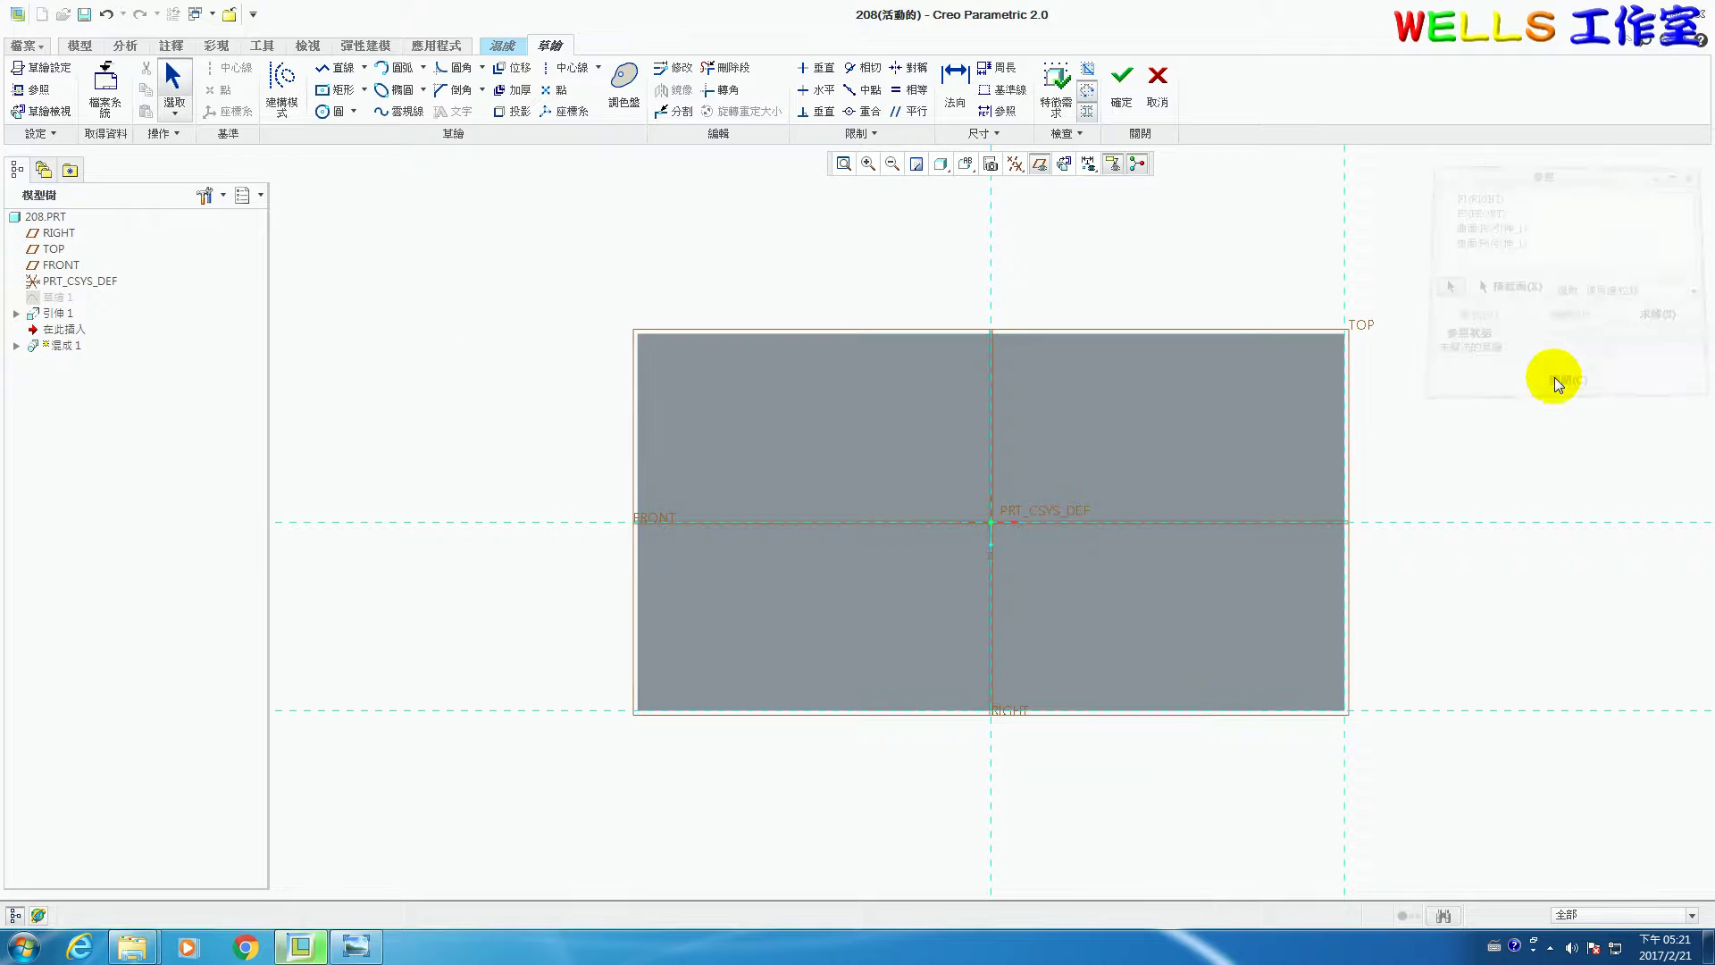
{"action": "left_click", "coordinate": [1040, 164]}
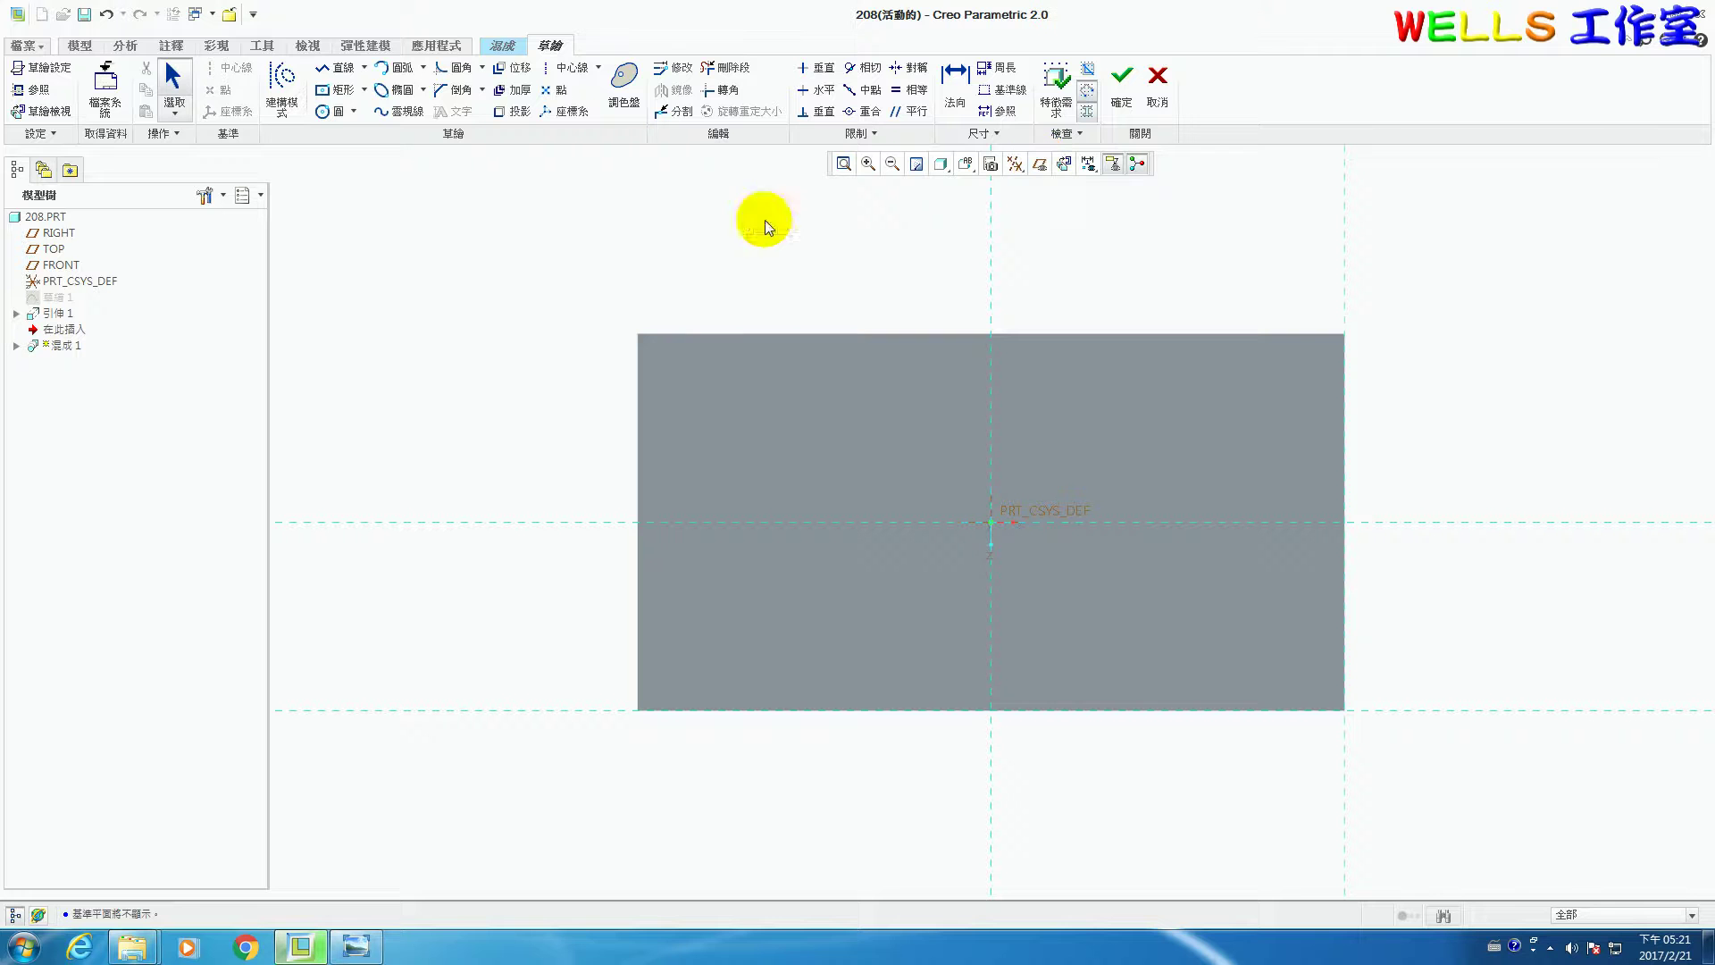
- Sketch a closed four-sided profile at the block's front right corner, with horizontal edges about 27 and 39 mm long and a slanted left side
{"action": "left_click", "coordinate": [334, 69]}
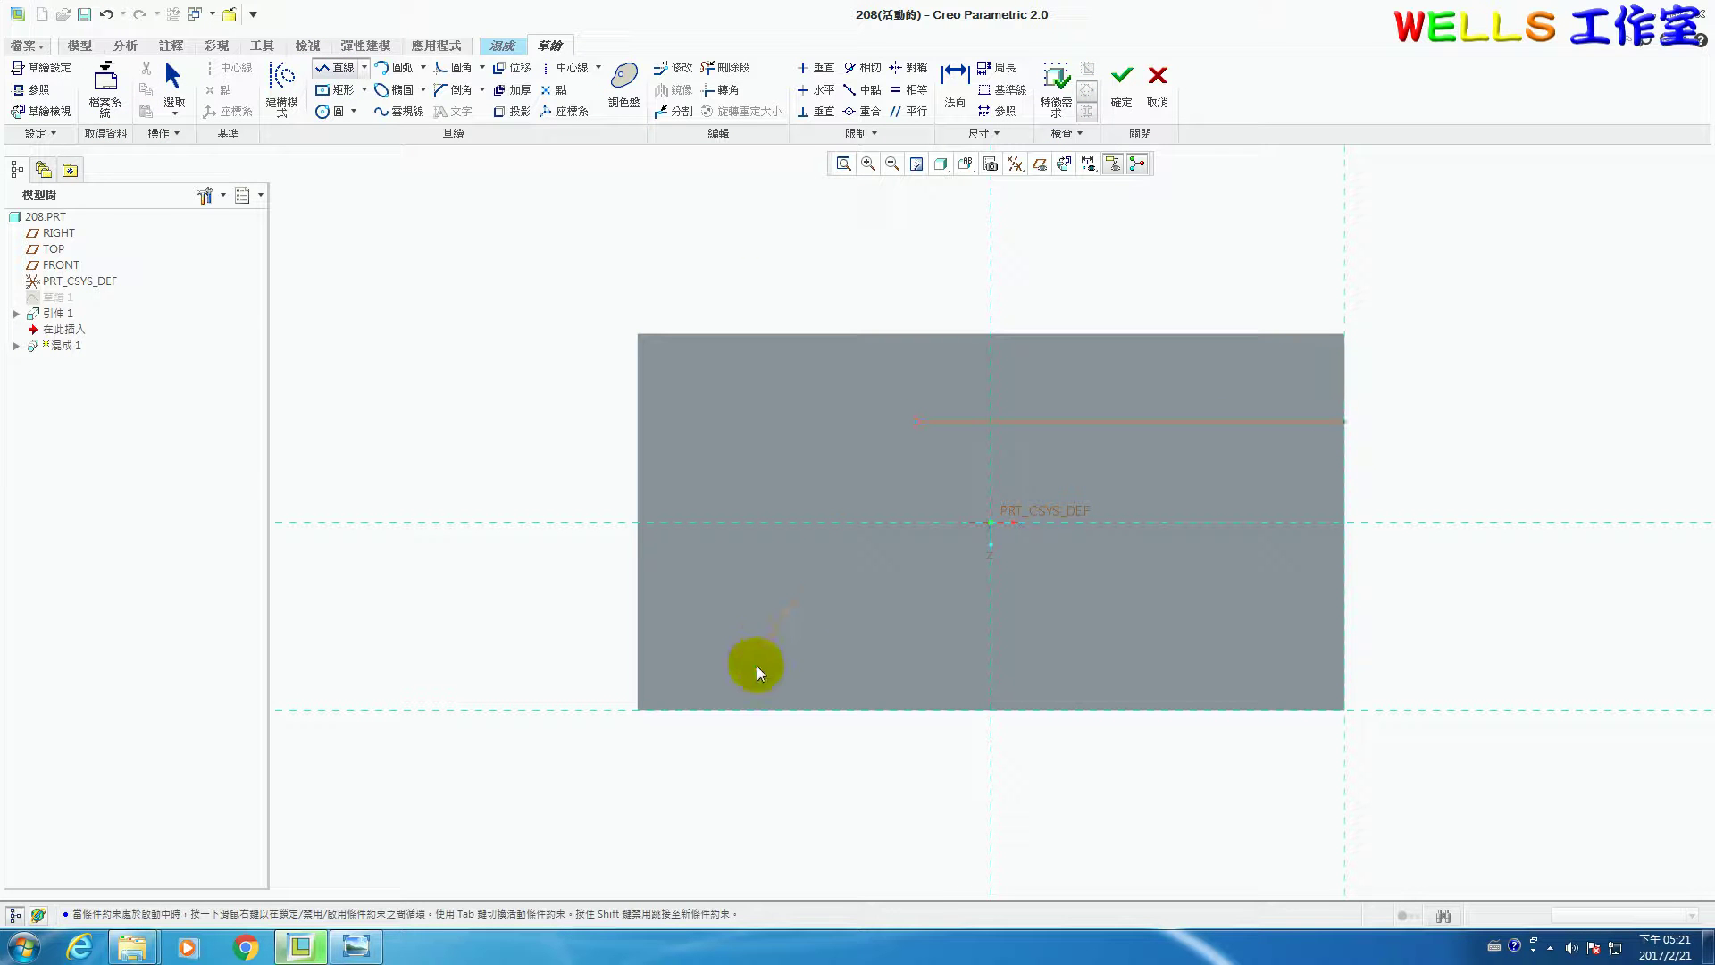
{"action": "left_click", "coordinate": [732, 710]}
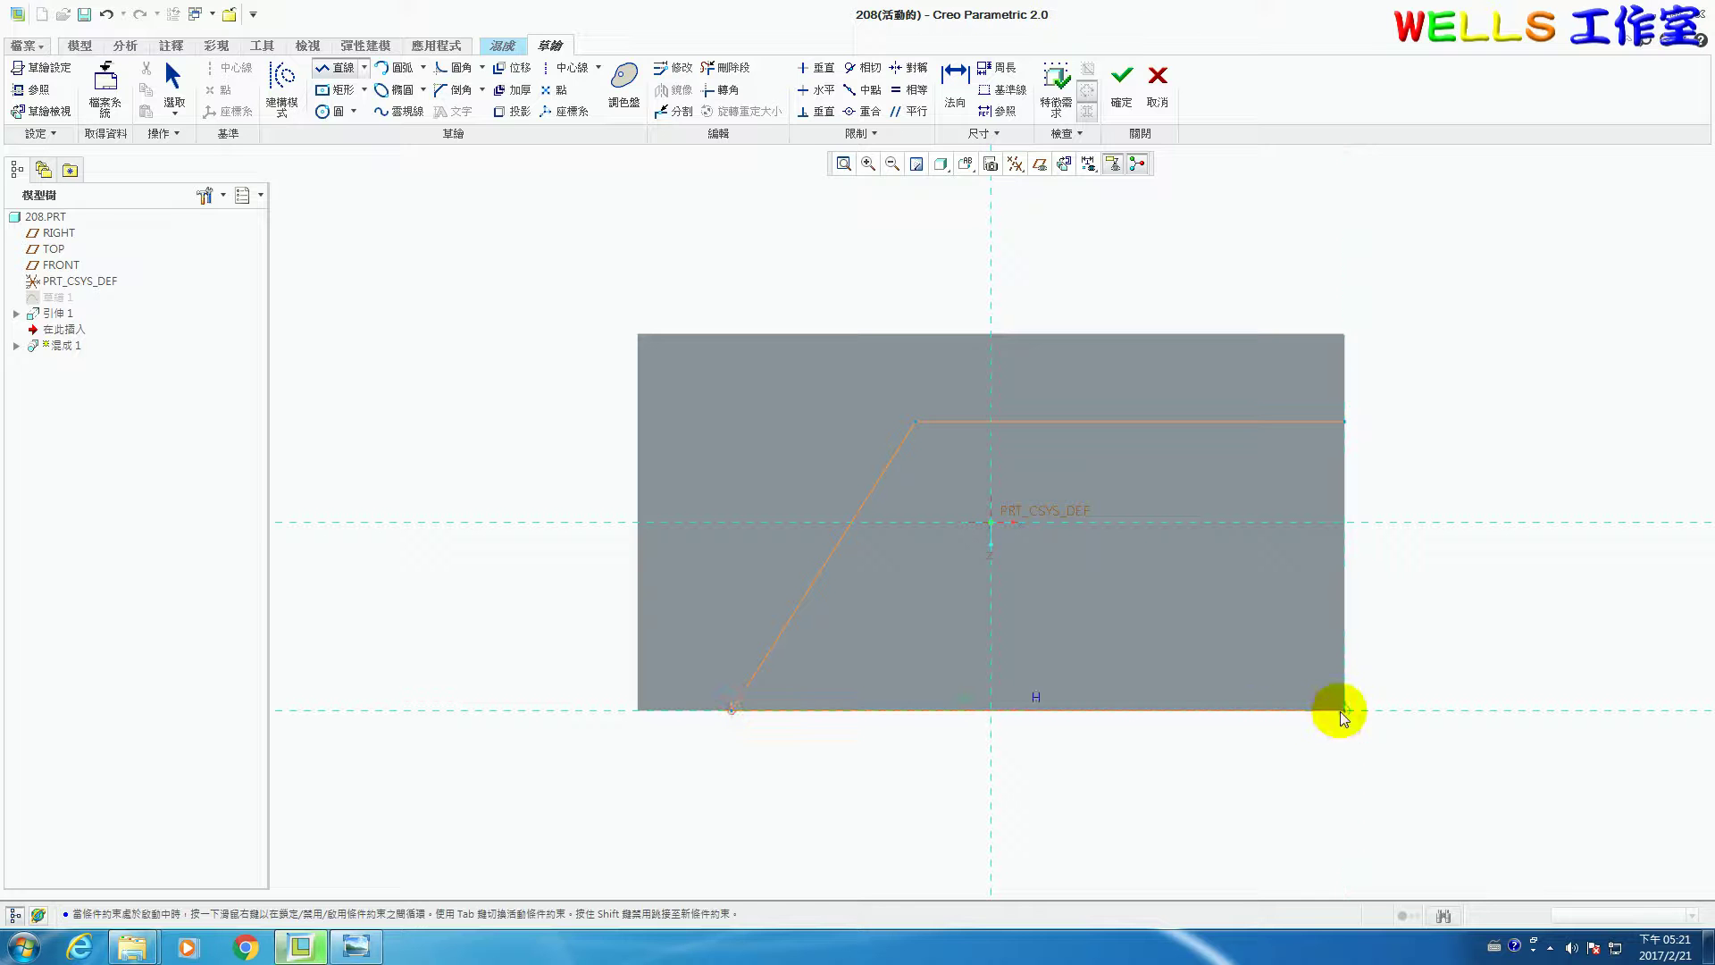
{"action": "left_click", "coordinate": [1345, 420]}
{"action": "middle_click", "coordinate": [1434, 409]}
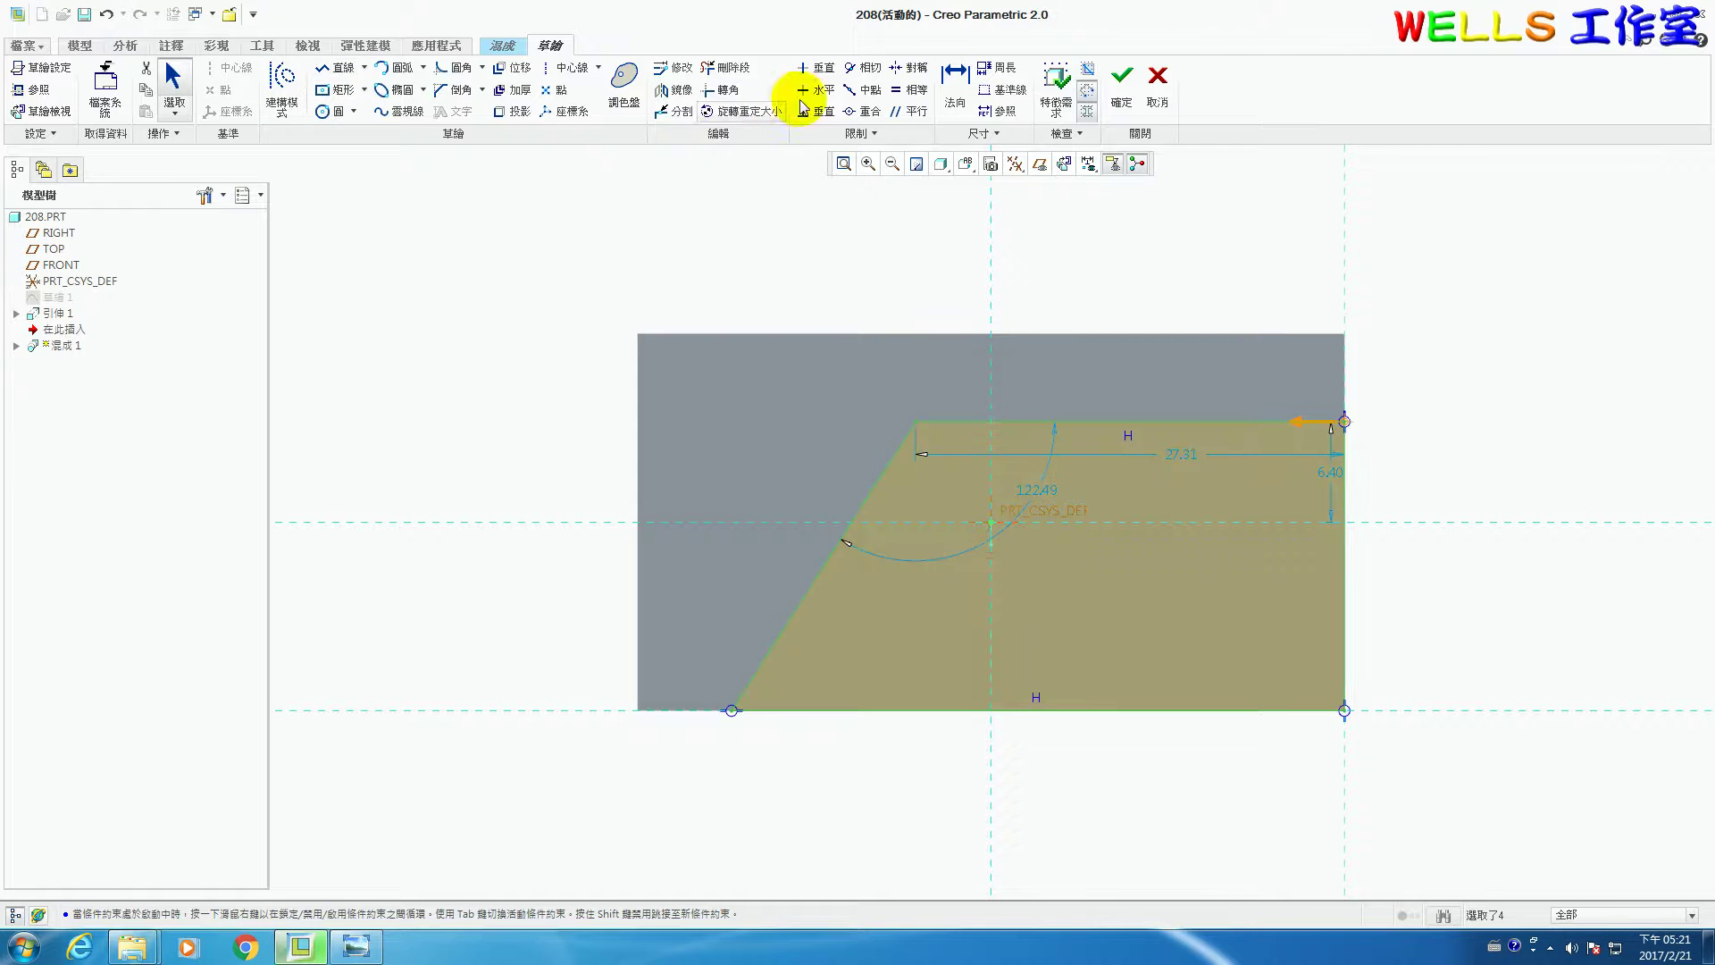
- Dimension the profile's offset from the back edge, its upper edge length, and its lower left corner's distance from the left edge
{"action": "left_click", "coordinate": [953, 78]}
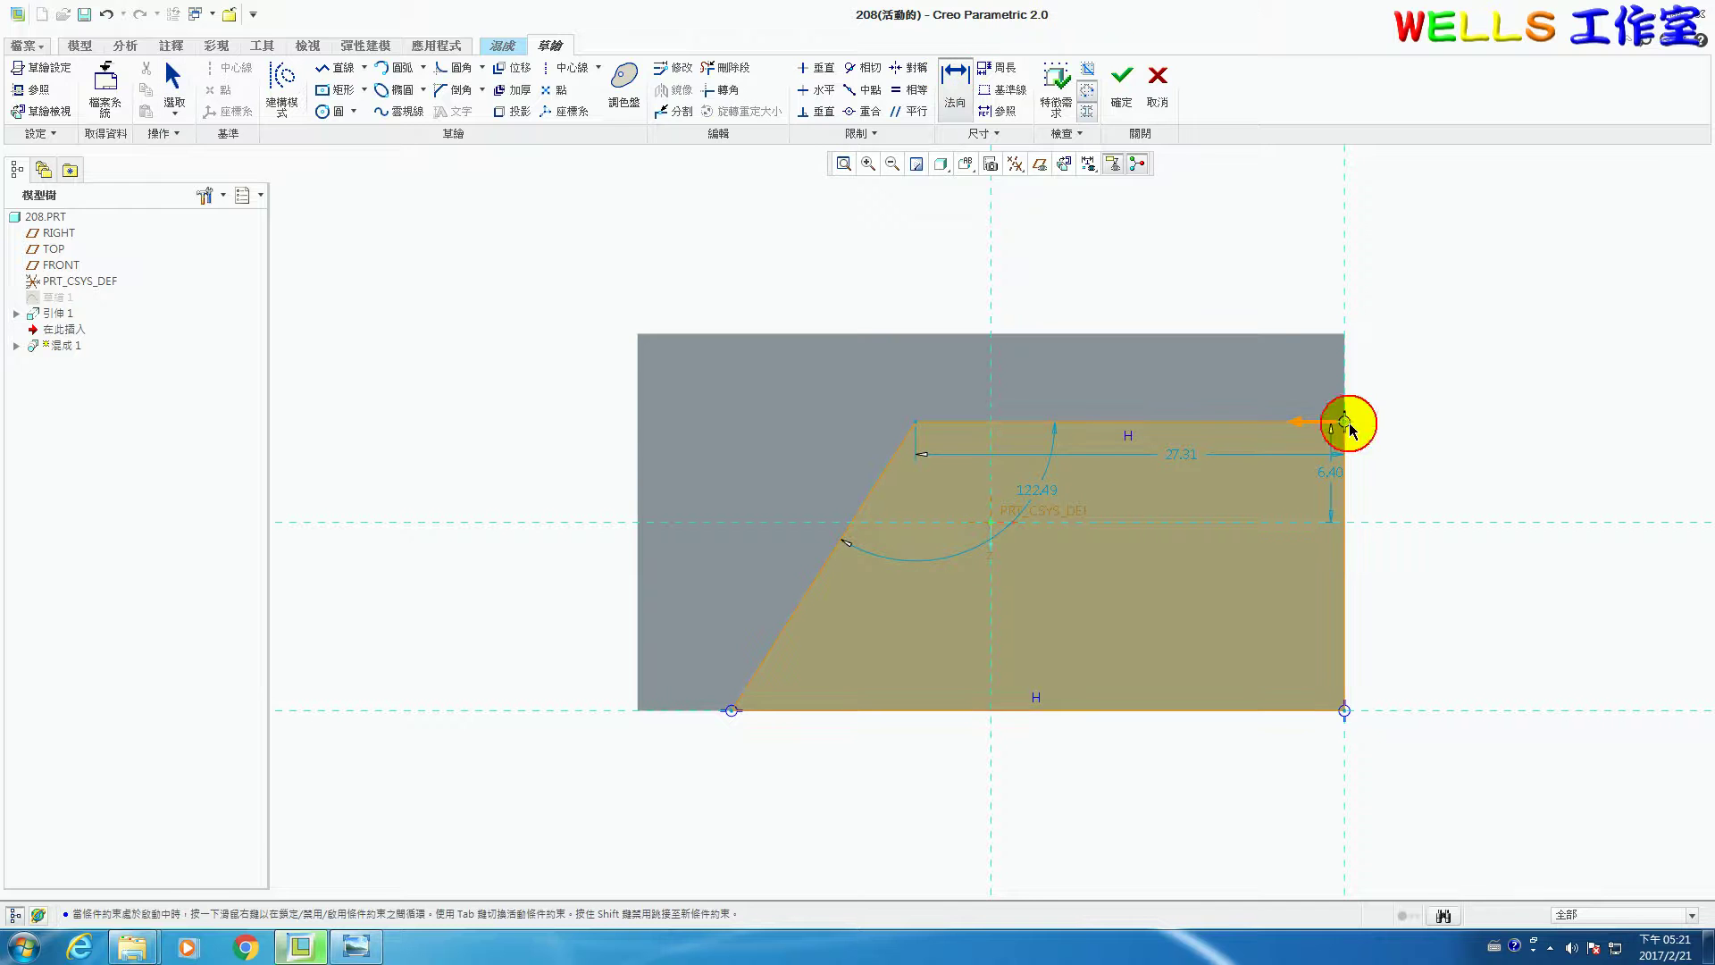
{"action": "left_click", "coordinate": [1319, 335]}
{"action": "middle_click", "coordinate": [1371, 349]}
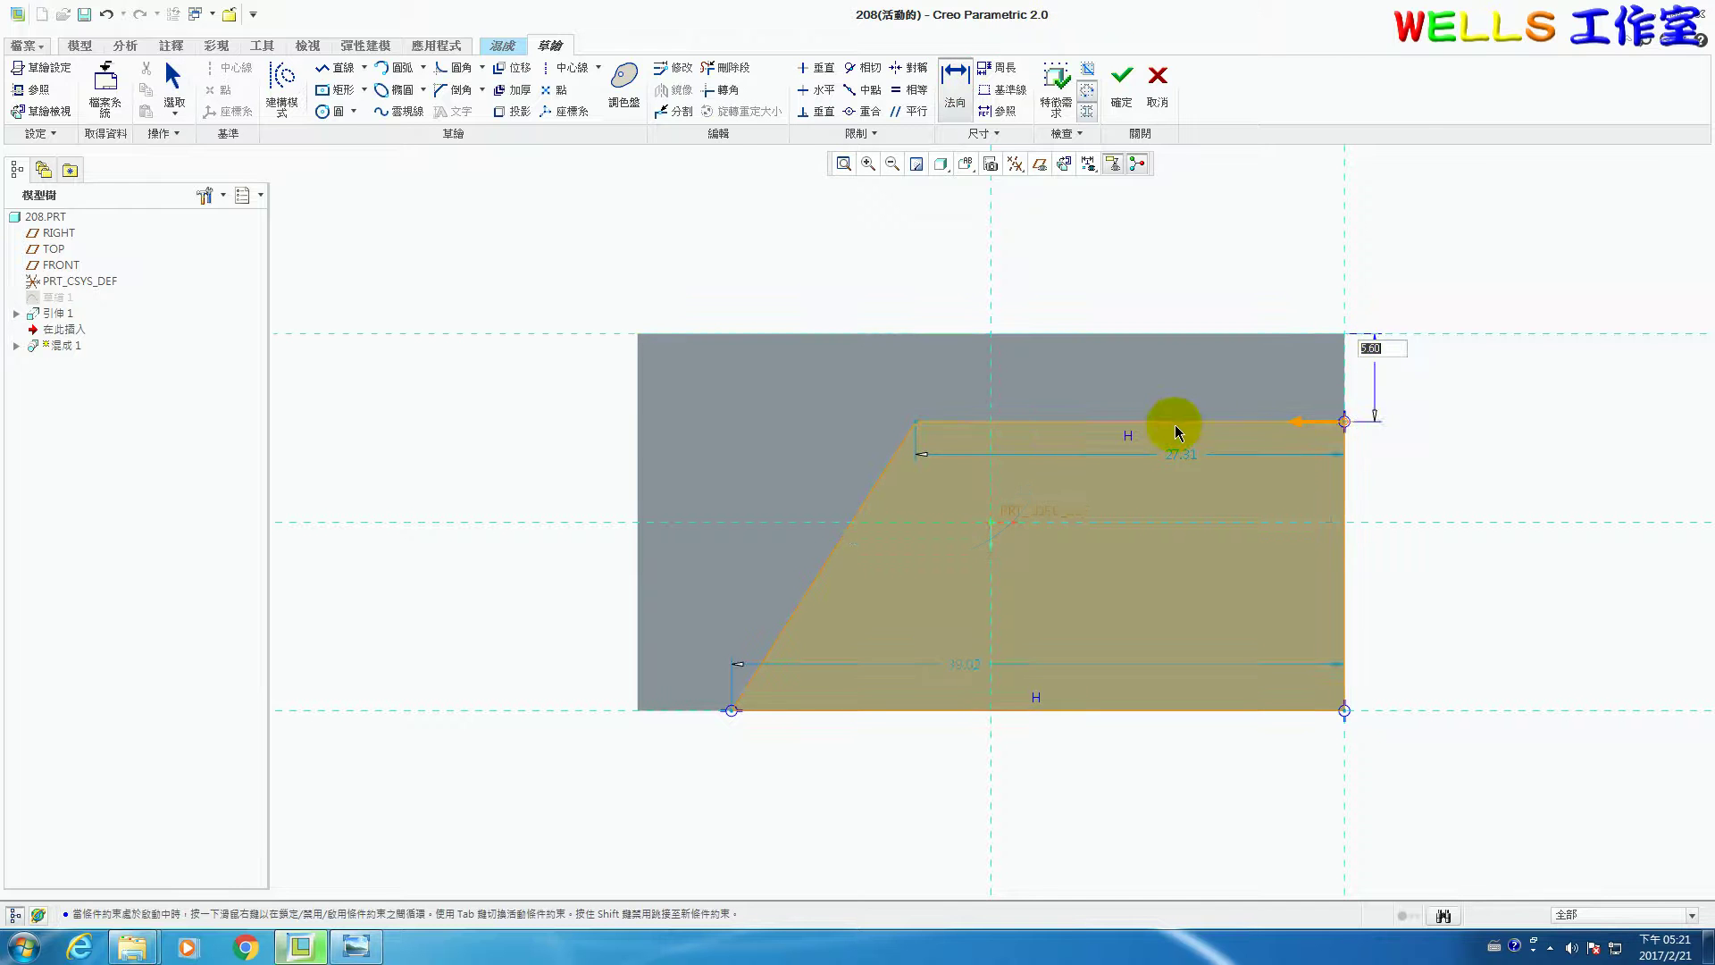
{"action": "middle_click", "coordinate": [1162, 276]}
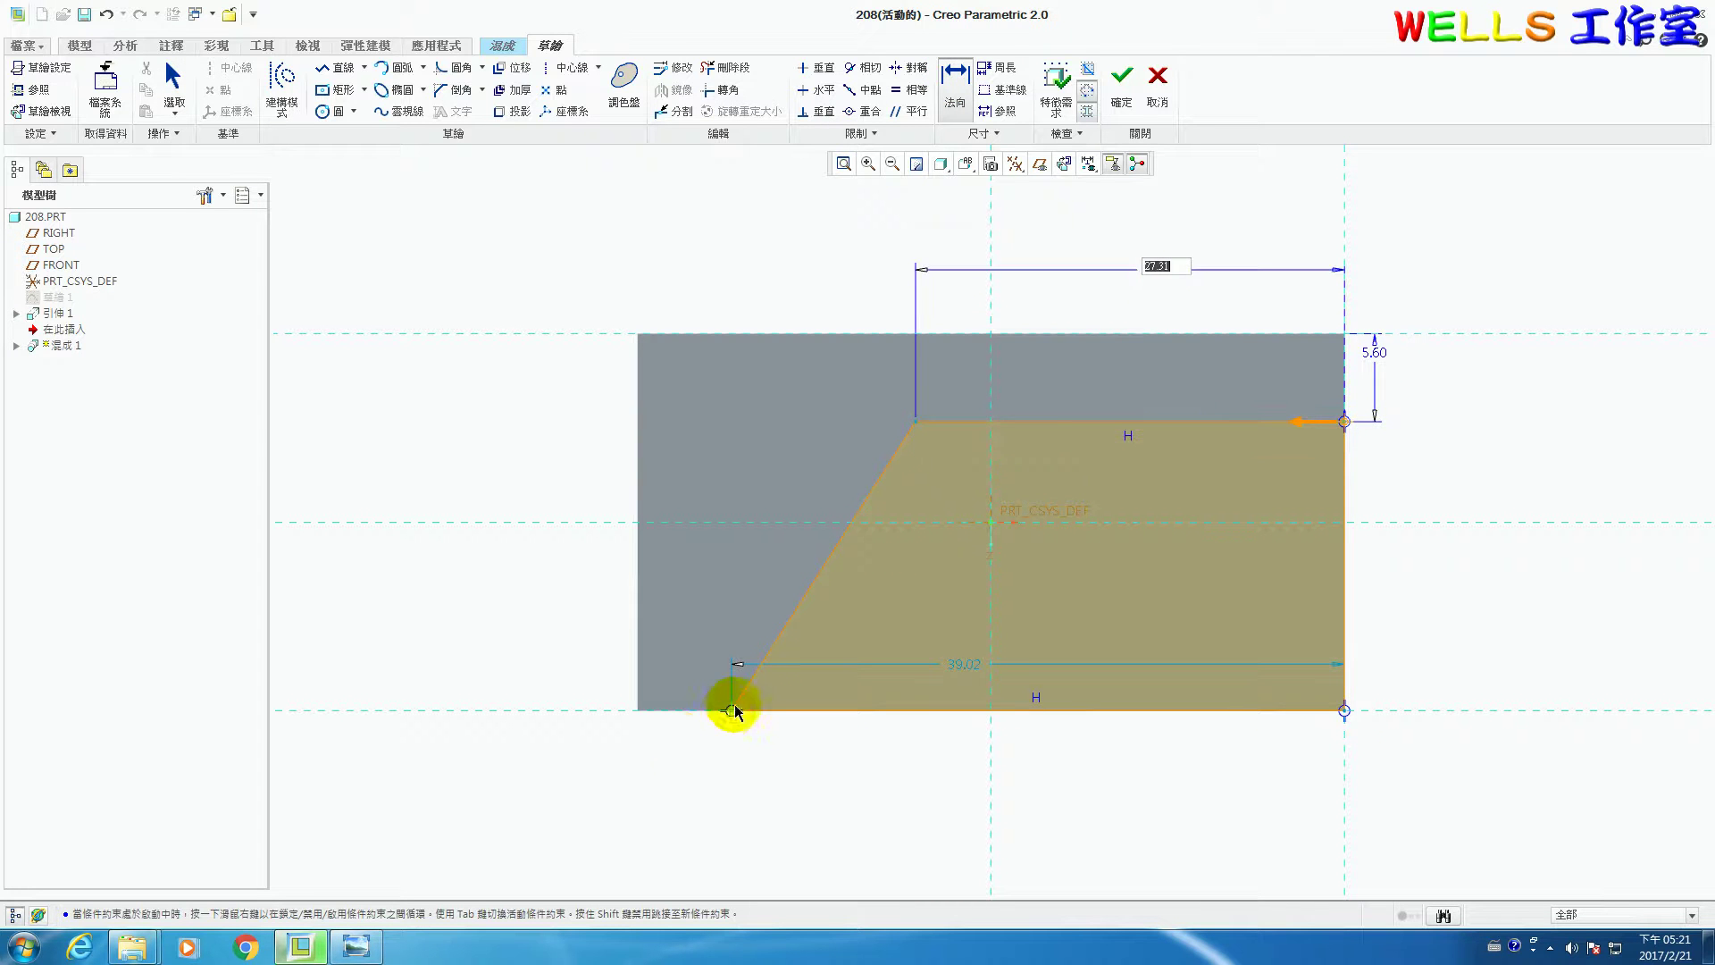
{"action": "left_click", "coordinate": [730, 711]}
{"action": "left_click", "coordinate": [640, 679]}
{"action": "middle_click", "coordinate": [682, 277]}
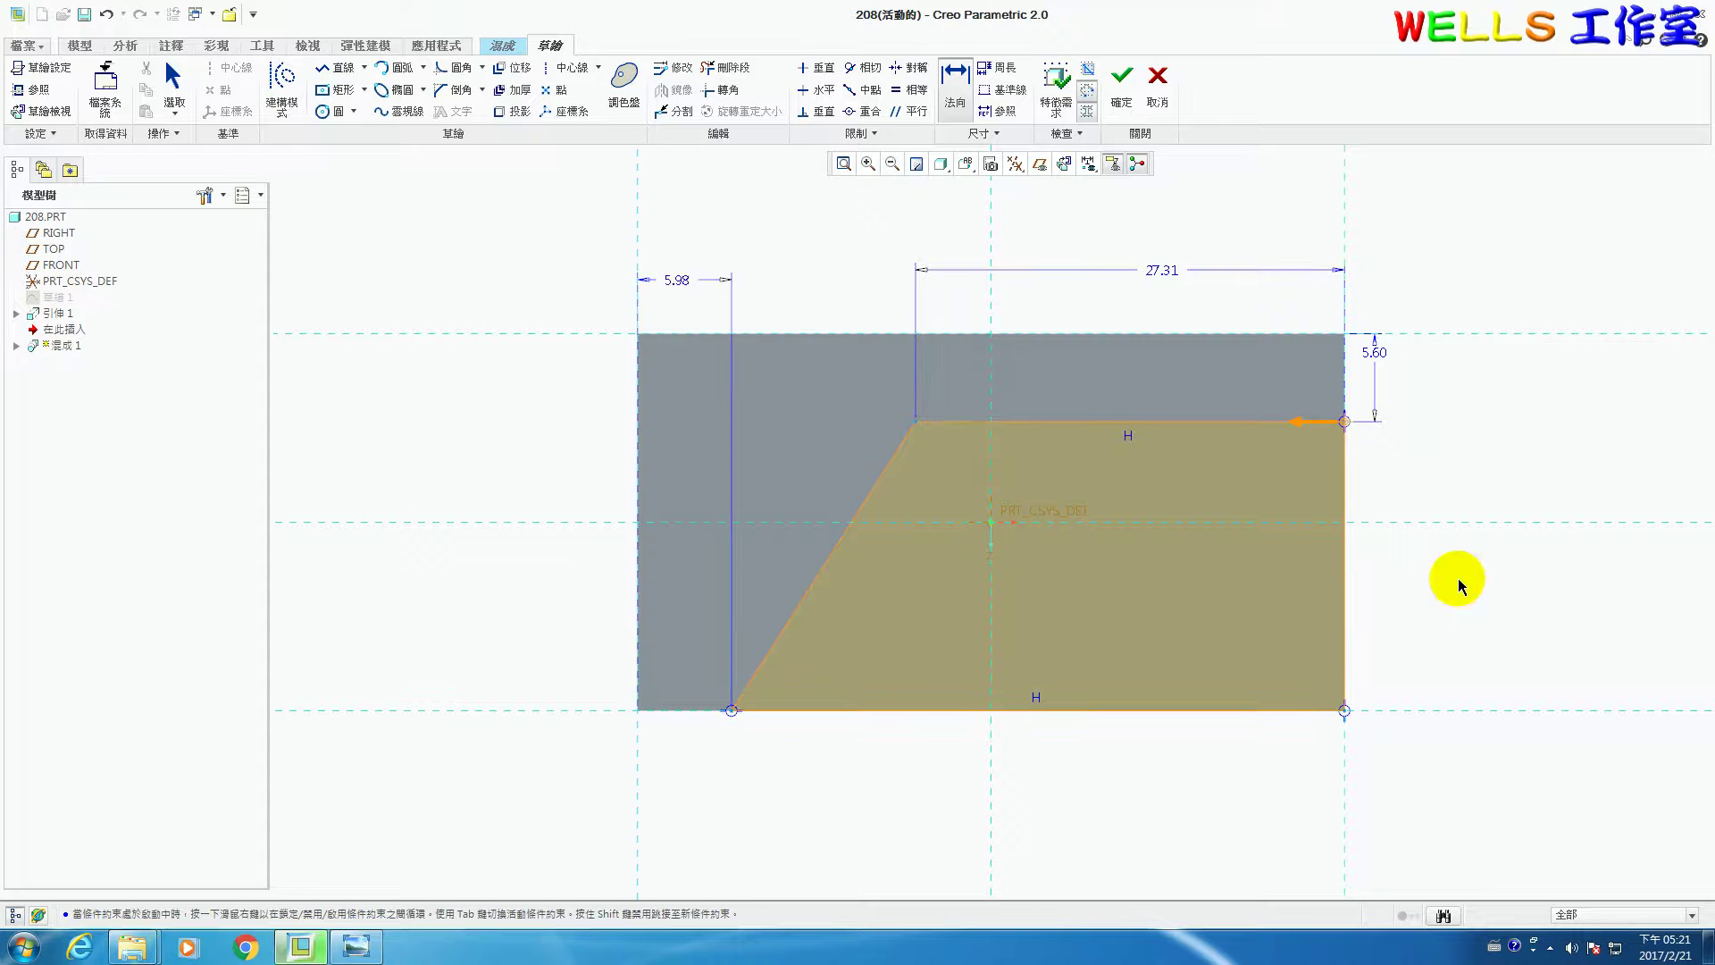
{"action": "middle_click", "coordinate": [580, 255]}
- With automatic regeneration off, set the back offset to 9 mm, upper edge to 18 mm and left offset to 9 mm, and finish the section sketch
{"action": "left_click_drag", "start_coordinate": [568, 198], "coordinate": [1574, 560]}
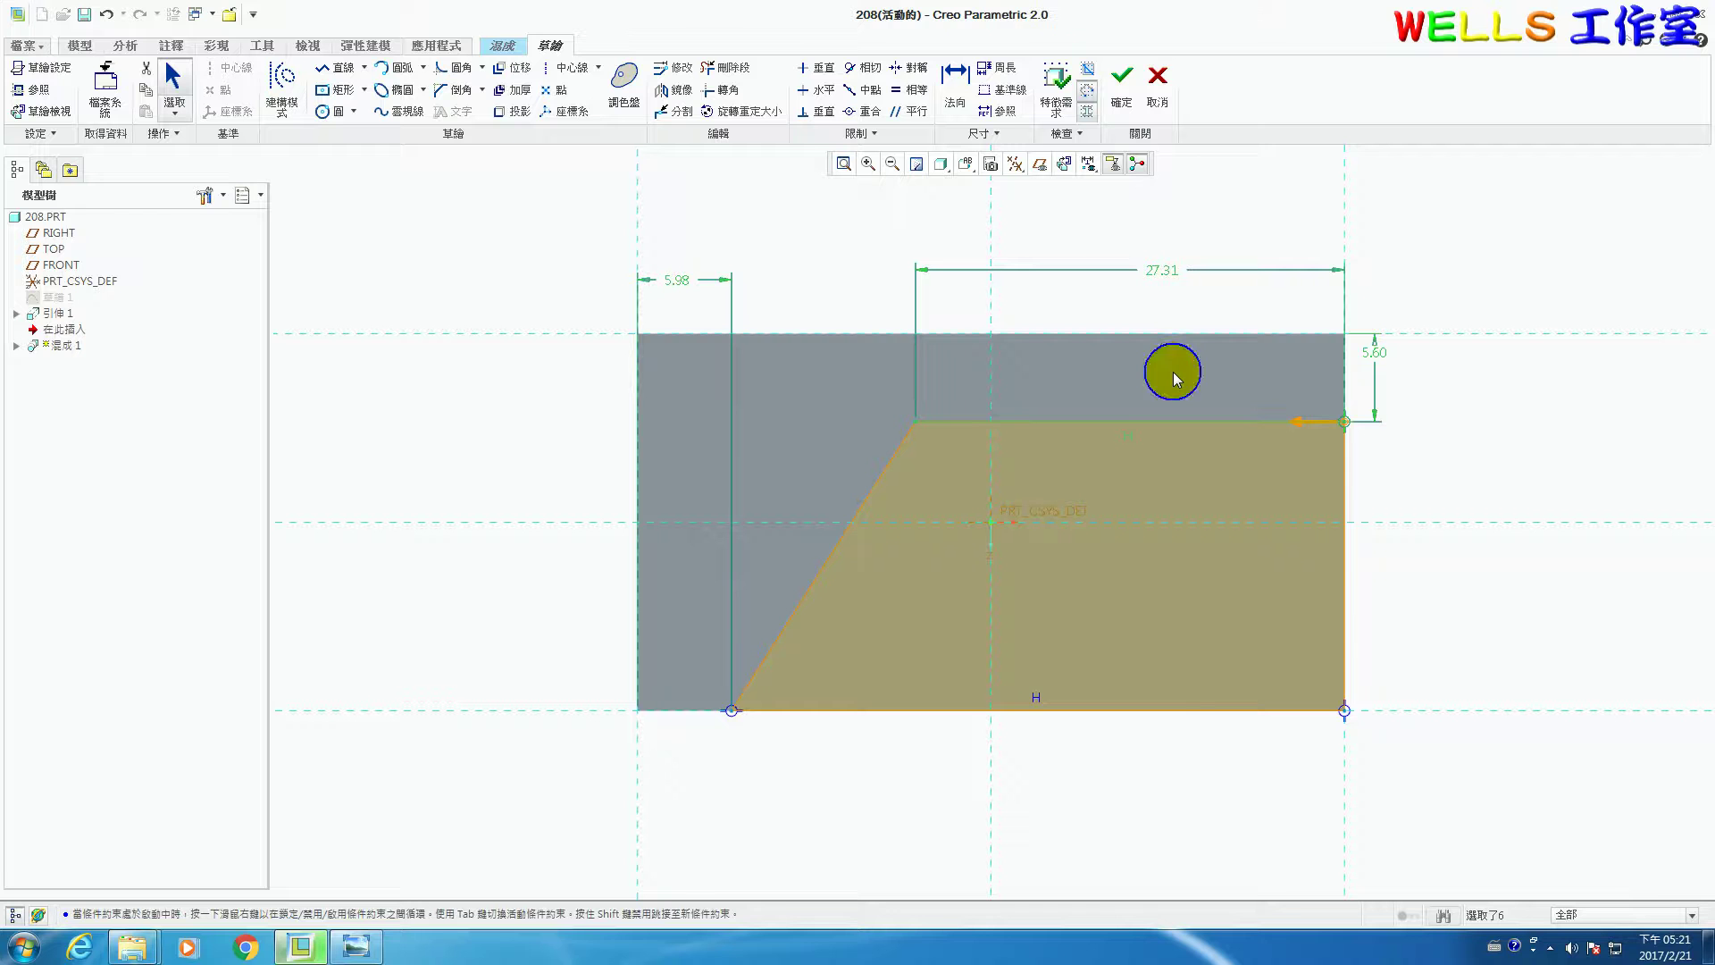
{"action": "right_click", "coordinate": [1172, 372]}
{"action": "left_click", "coordinate": [1215, 444]}
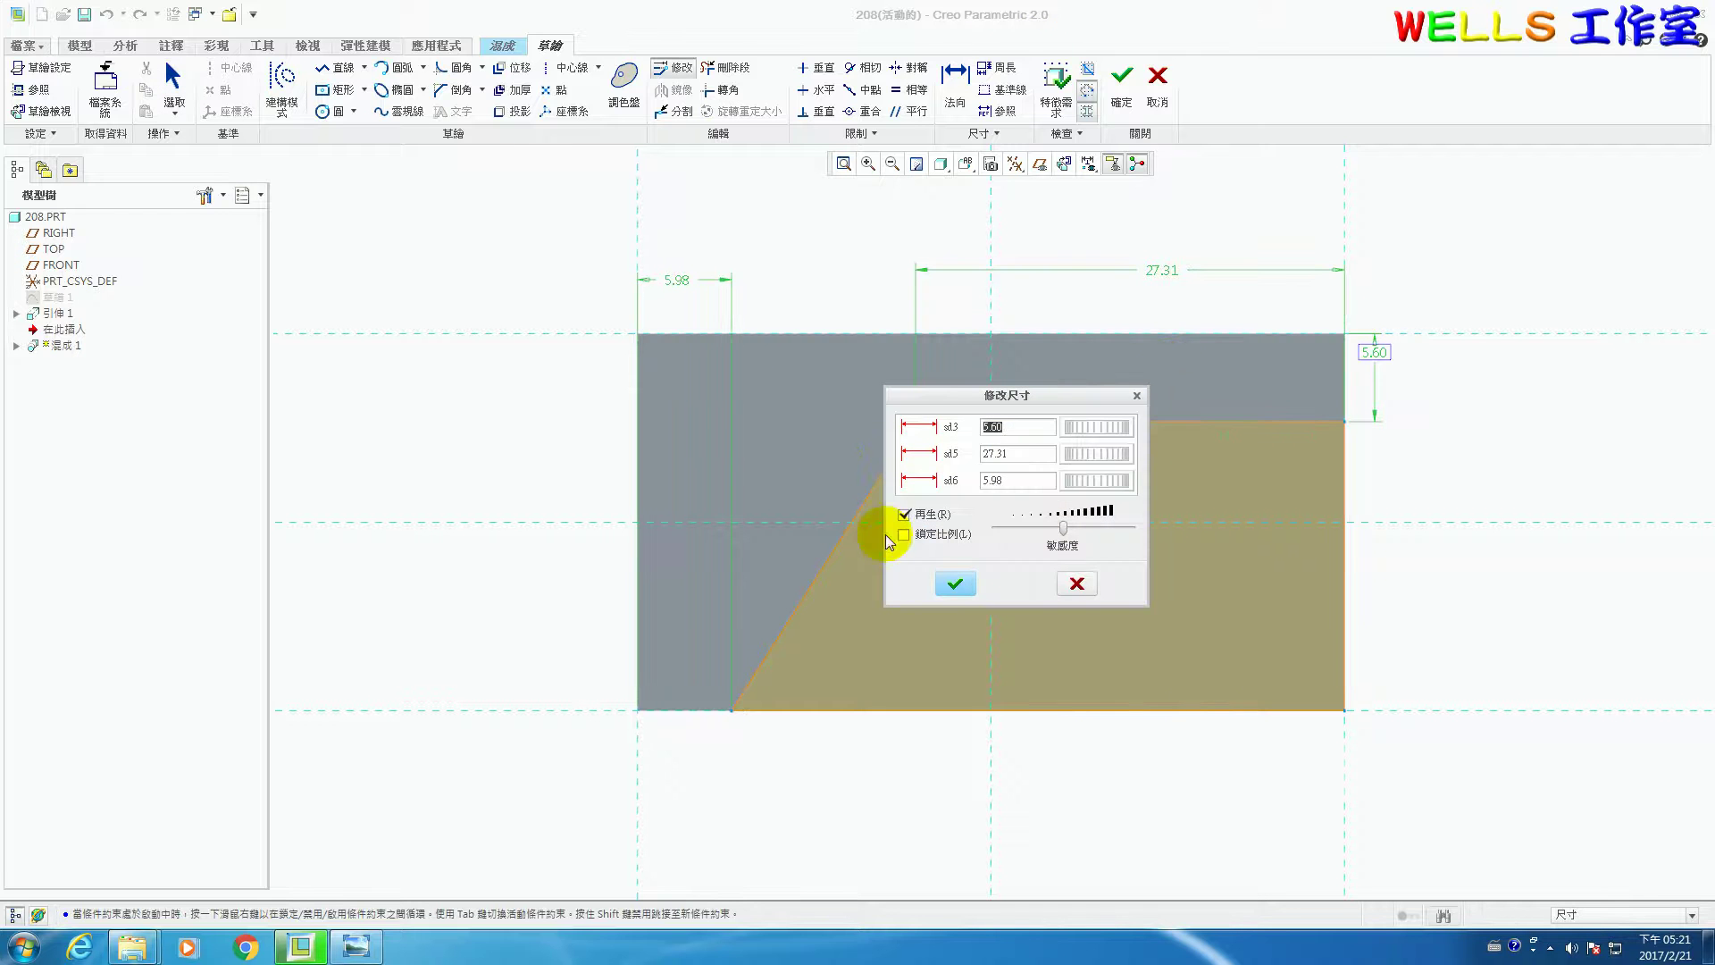
{"action": "left_click", "coordinate": [1005, 426]}
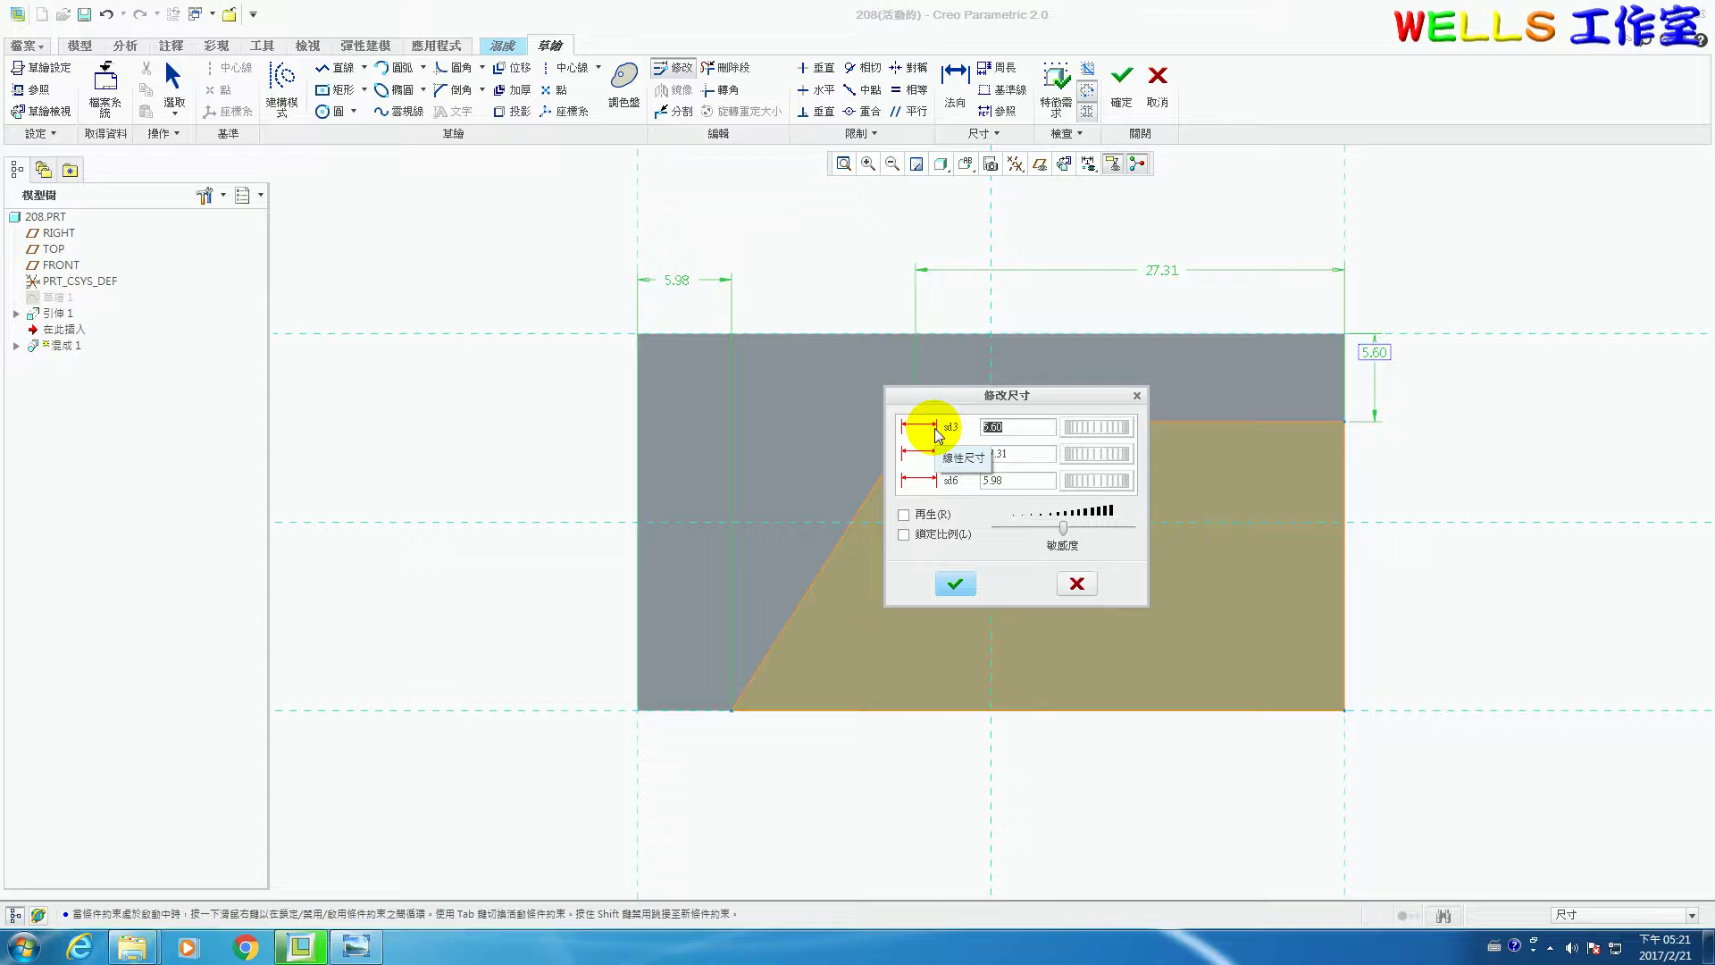
{"action": "type", "text": "9"}
{"action": "key", "text": "Return"}
{"action": "key", "text": "Return"}
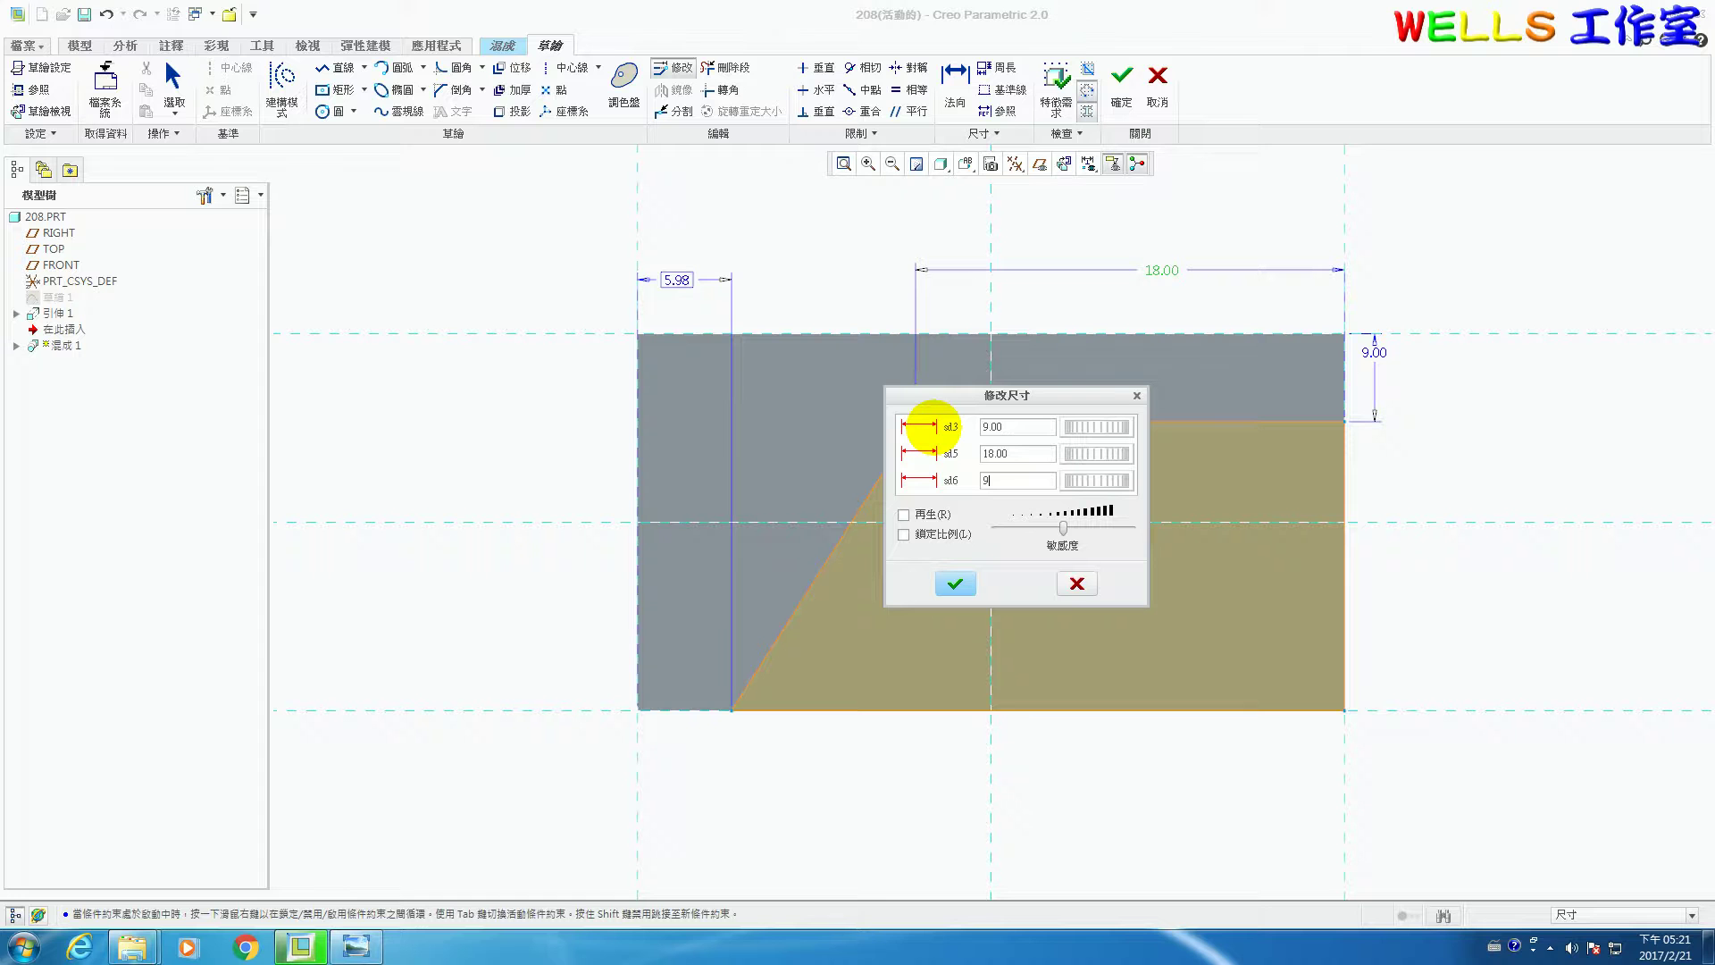
{"action": "key", "text": "Return"}
{"action": "left_click", "coordinate": [972, 584]}
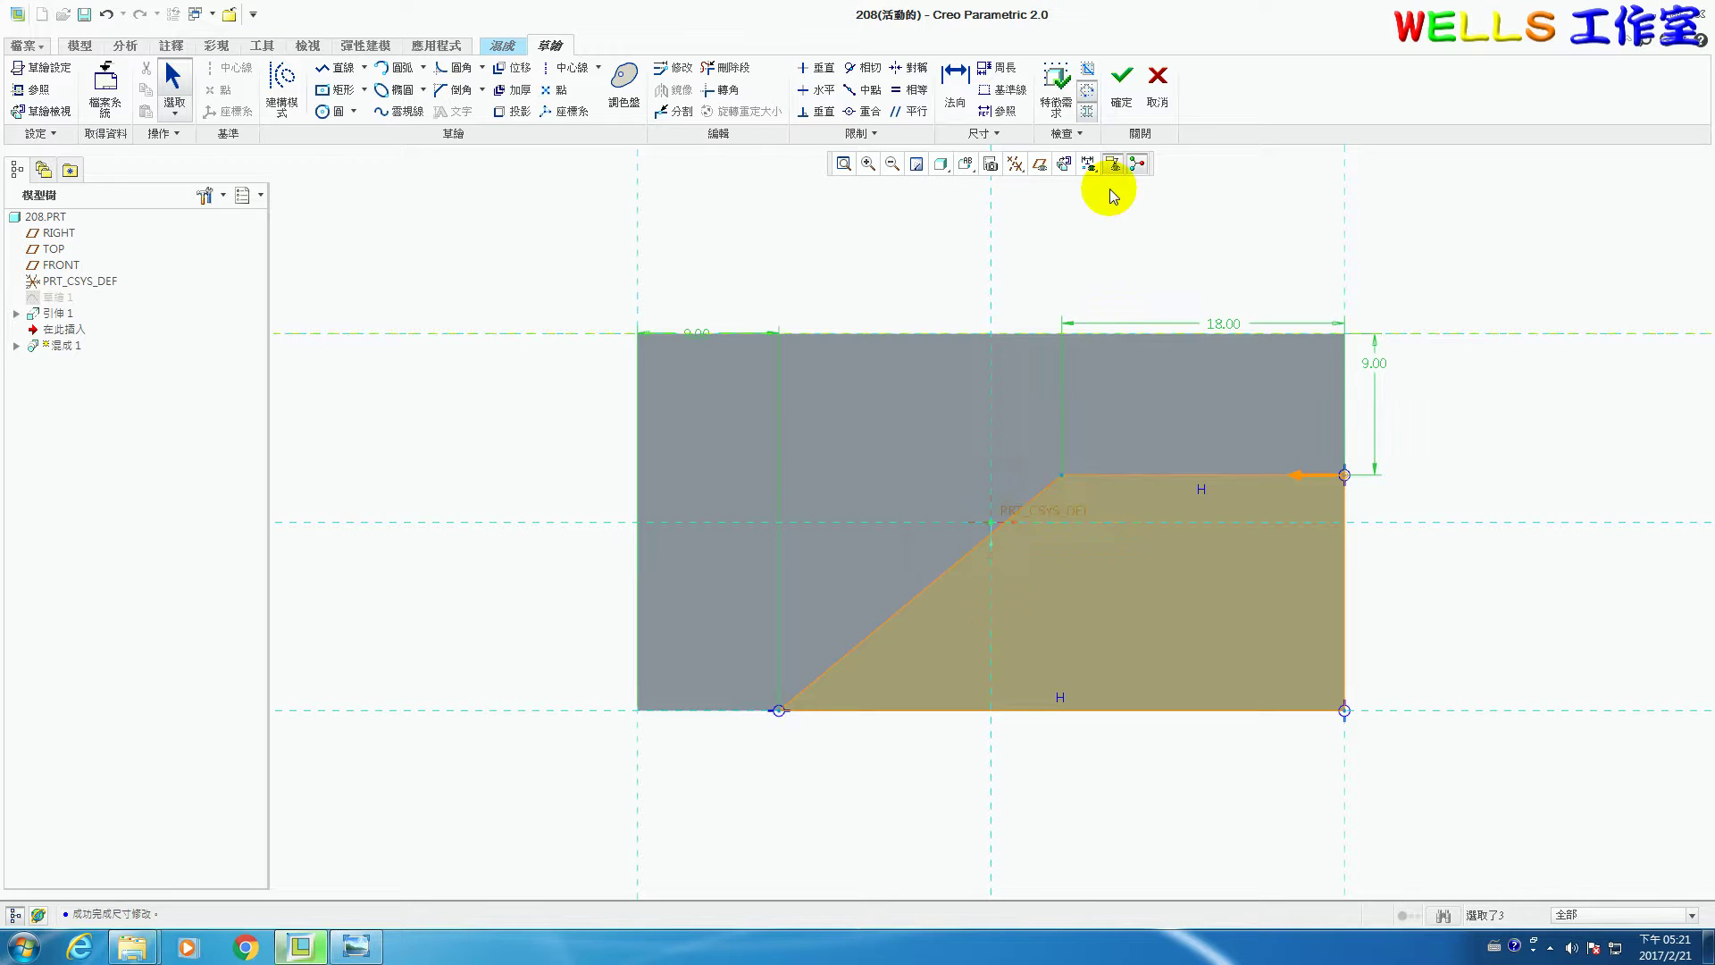
{"action": "left_click", "coordinate": [1117, 100]}
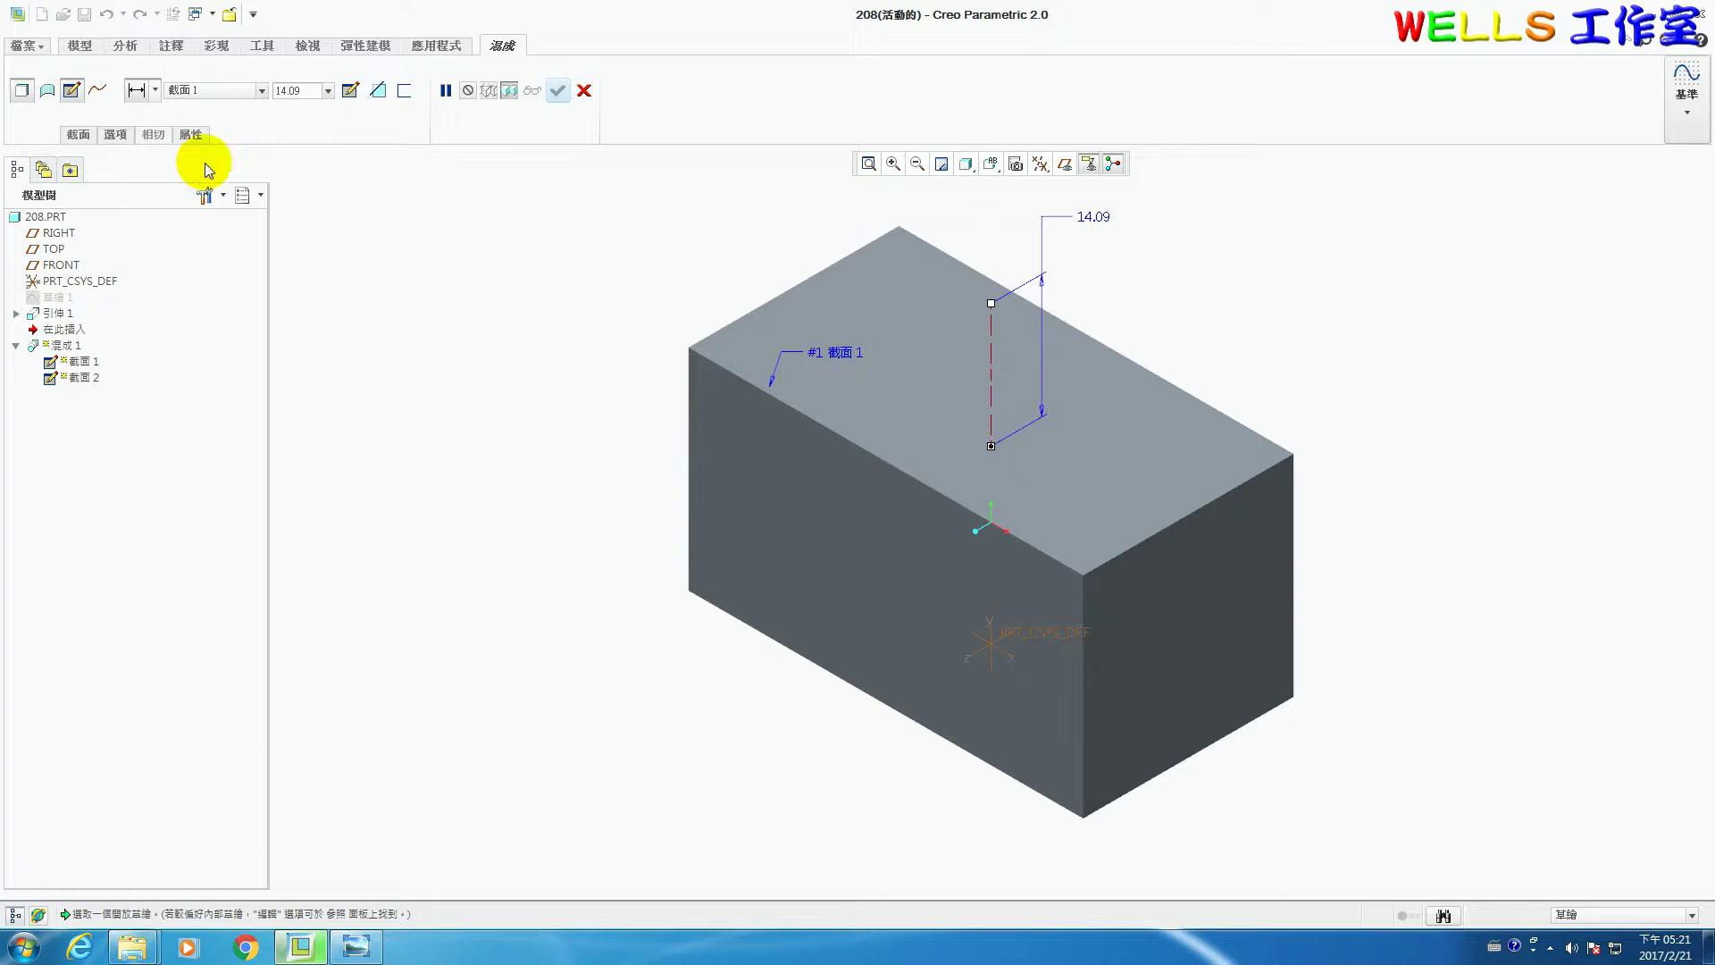
- After checking the reference drawing, set section 2's offset from section 1 to -15 mm and open its sketch
{"action": "left_click", "coordinate": [78, 134]}
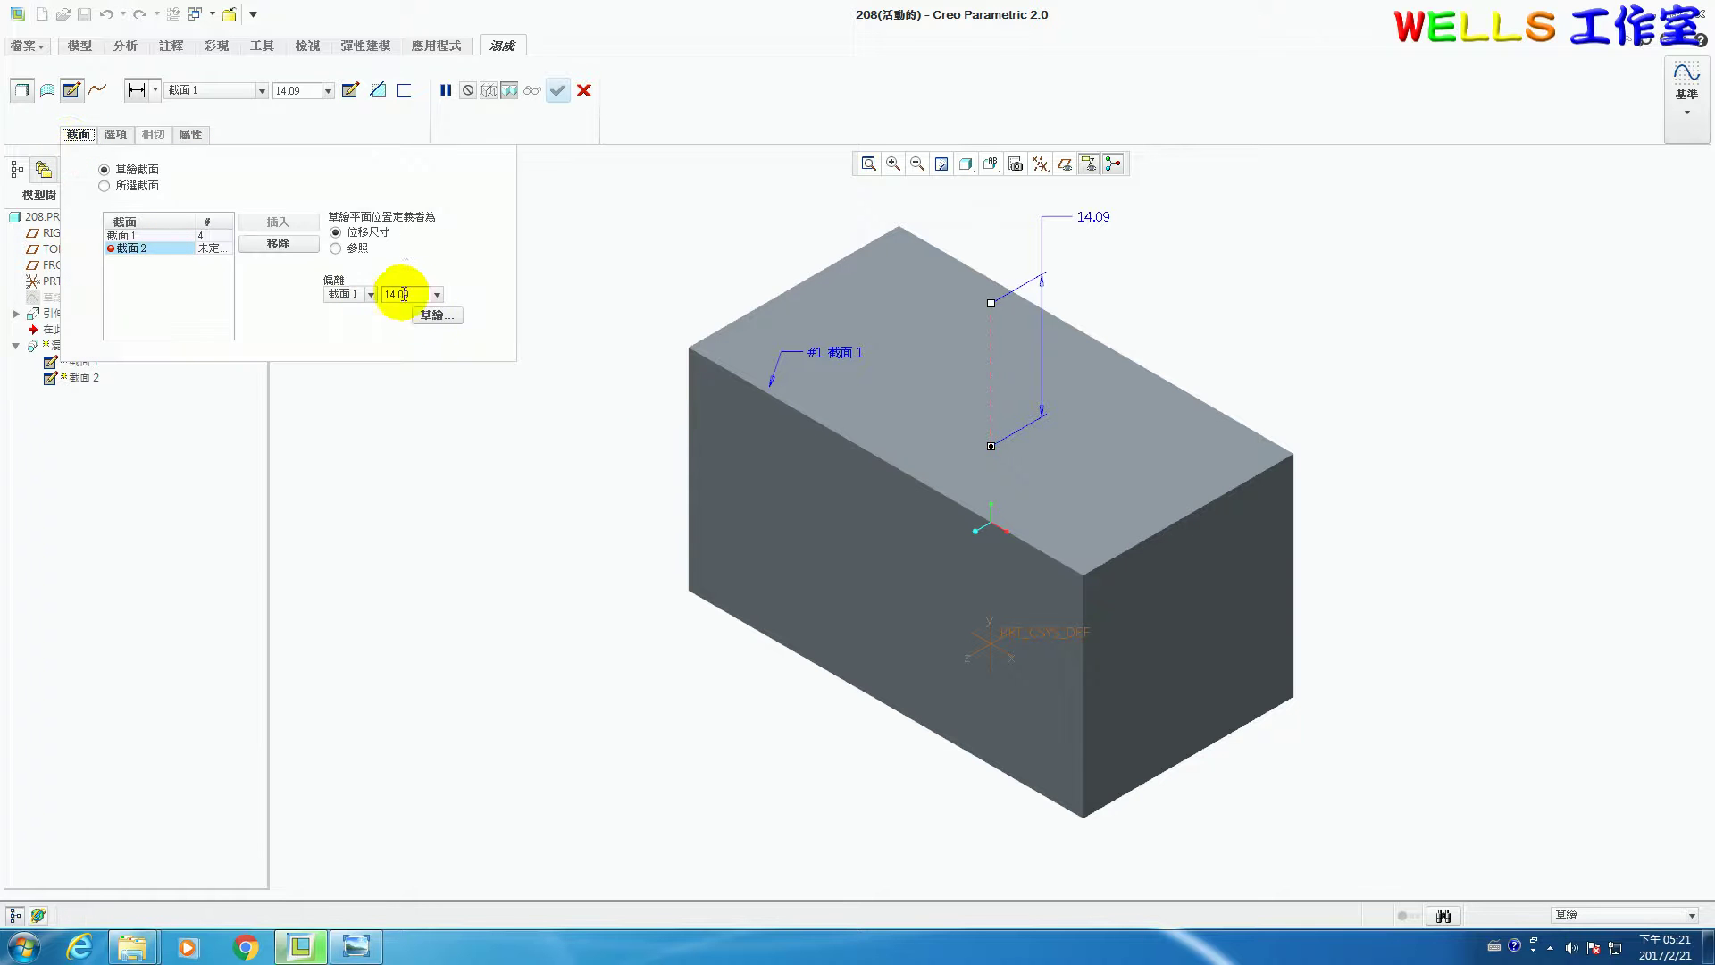
{"action": "left_click", "coordinate": [335, 954]}
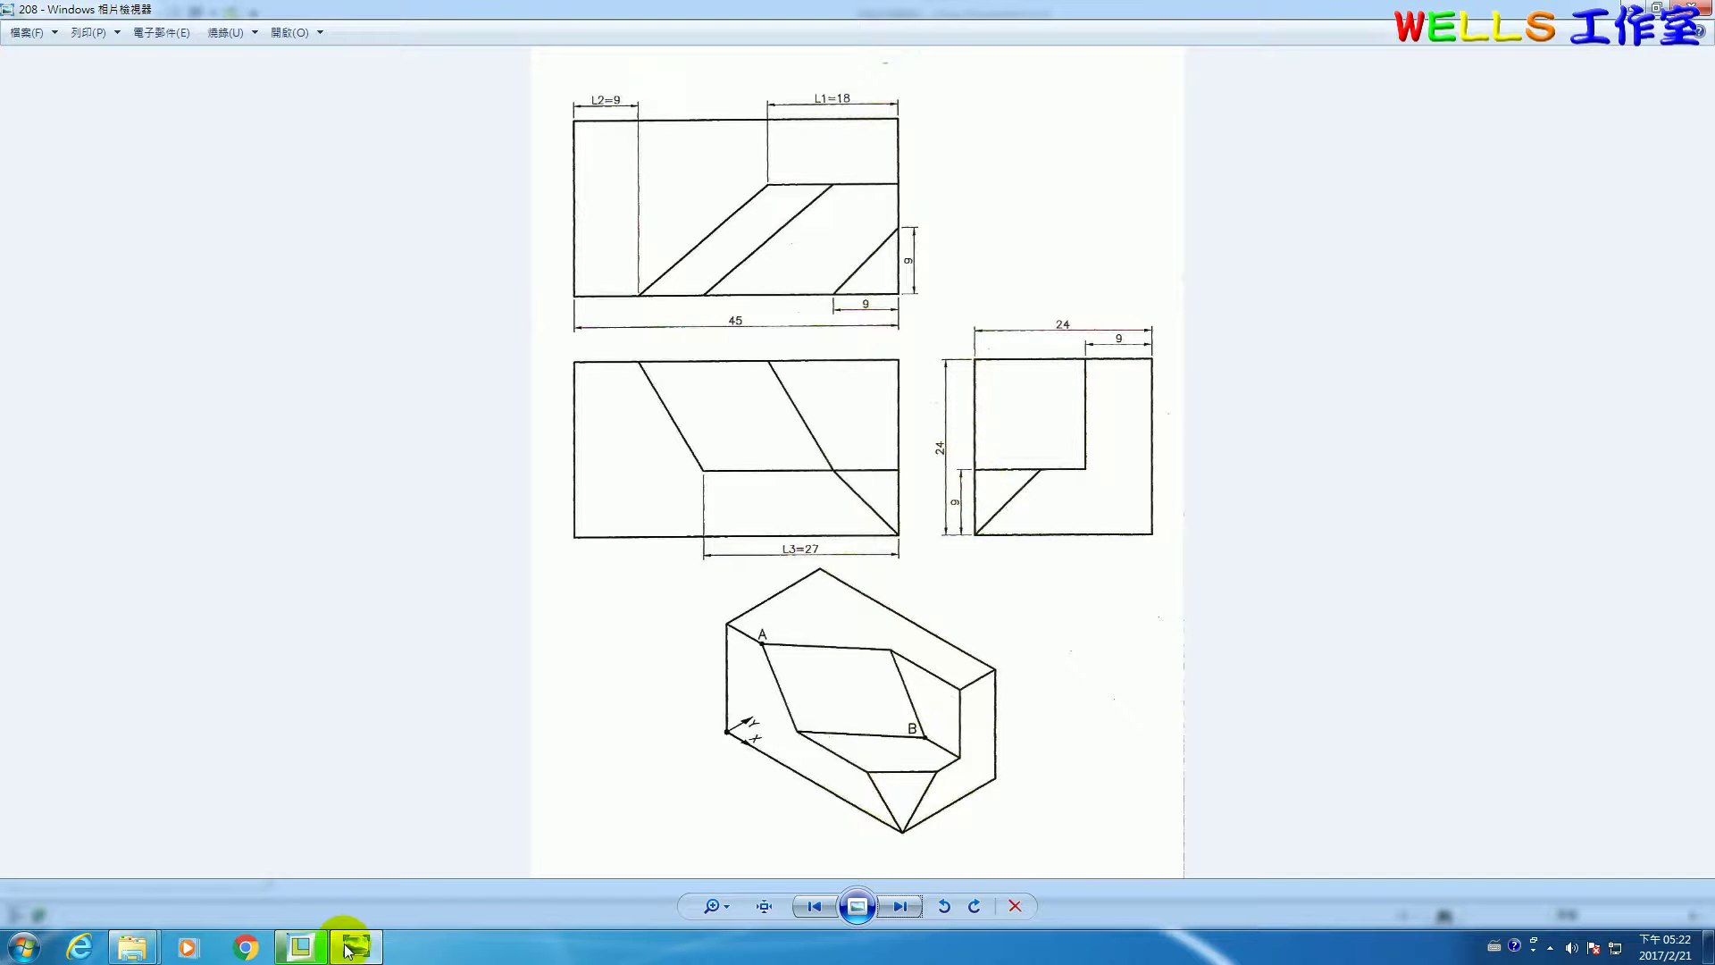
{"action": "left_click", "coordinate": [301, 946]}
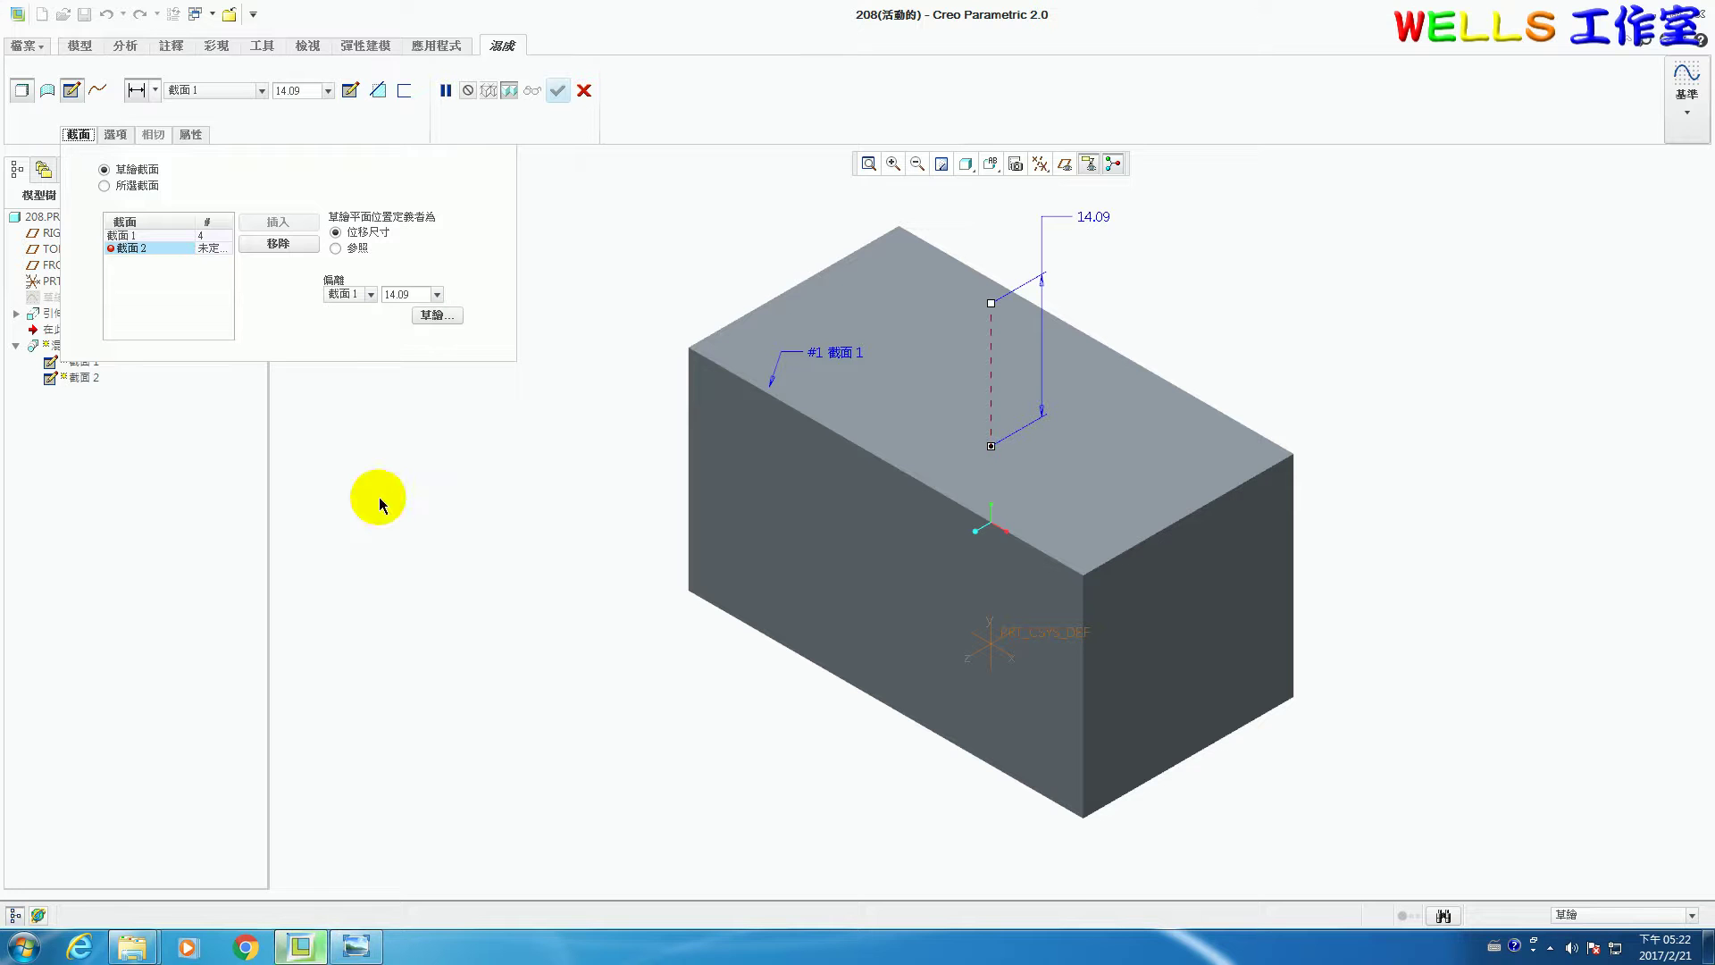
{"action": "left_click", "coordinate": [416, 297]}
{"action": "double_click", "coordinate": [416, 297]}
{"action": "type", "text": "-15"}
{"action": "key", "text": "Return"}
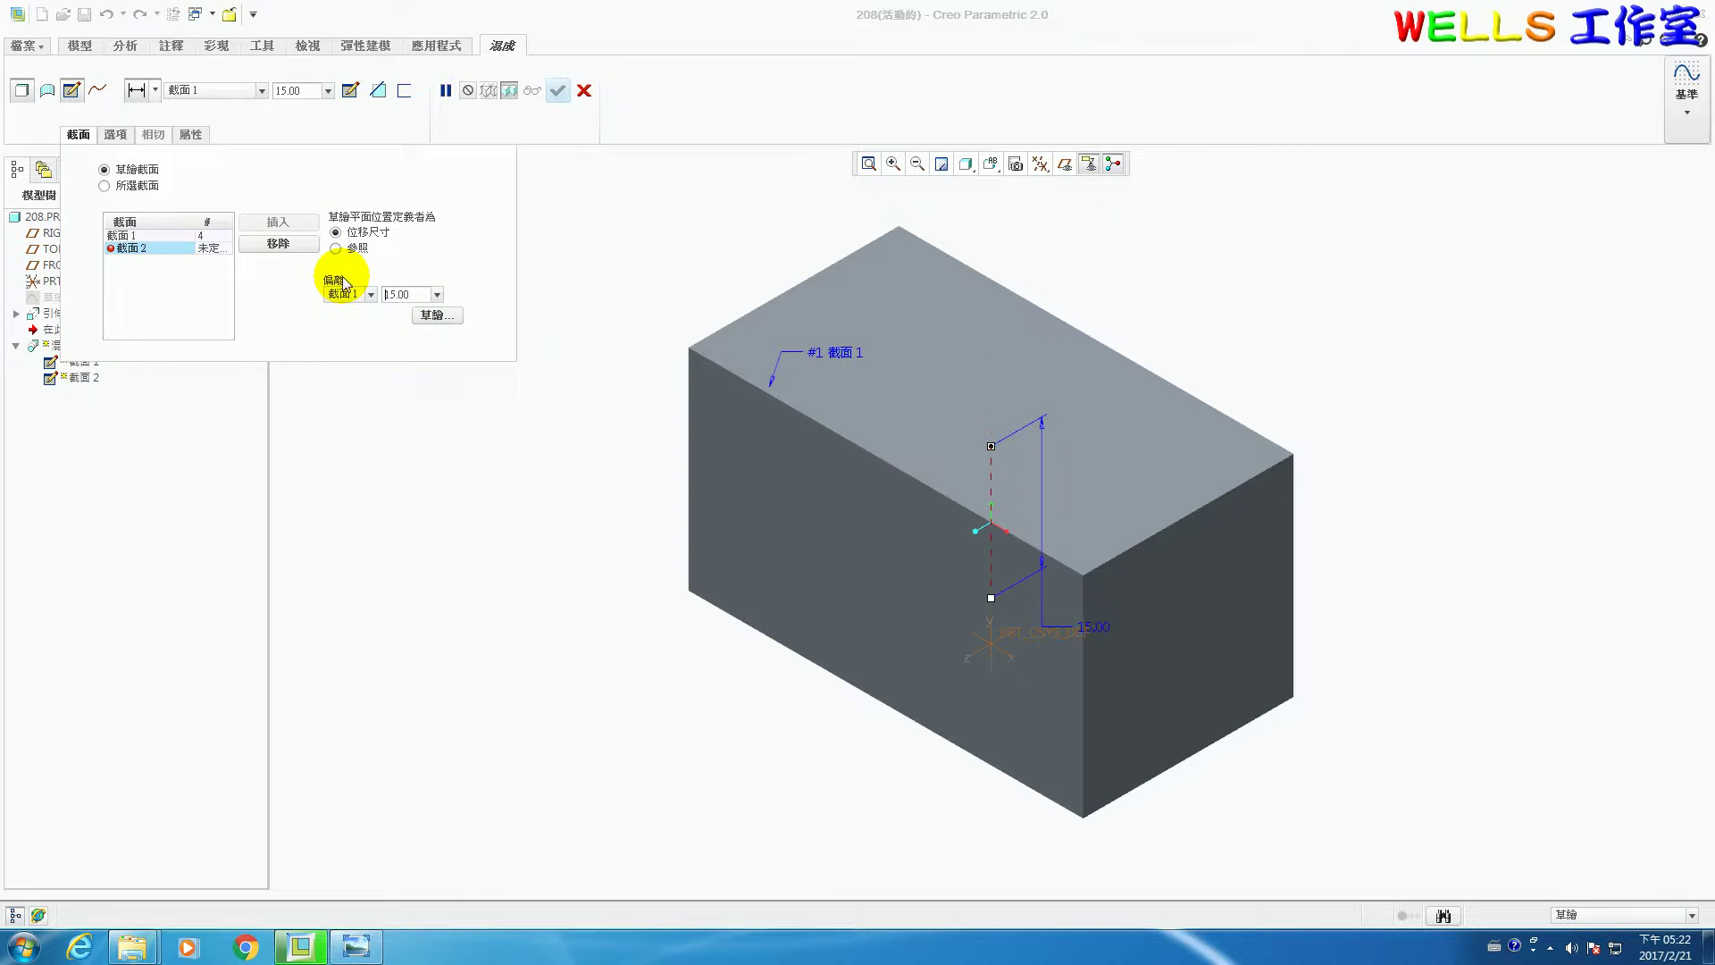
{"action": "left_click", "coordinate": [433, 317]}
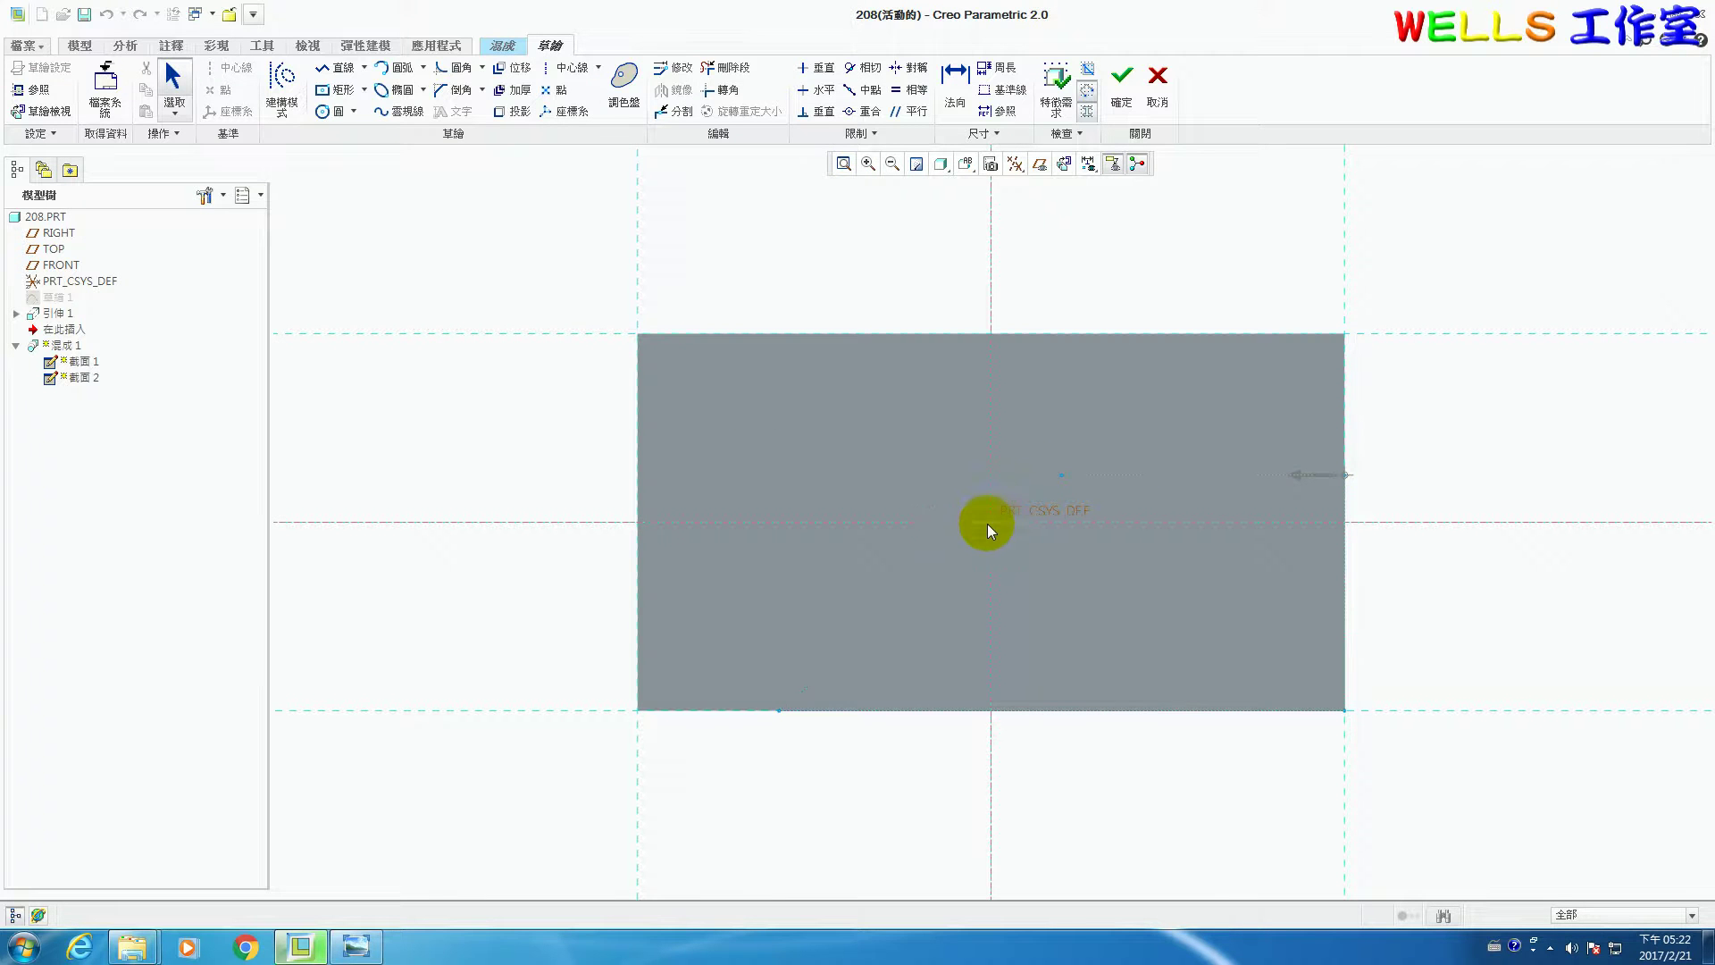
{"action": "left_click", "coordinate": [34, 90]}
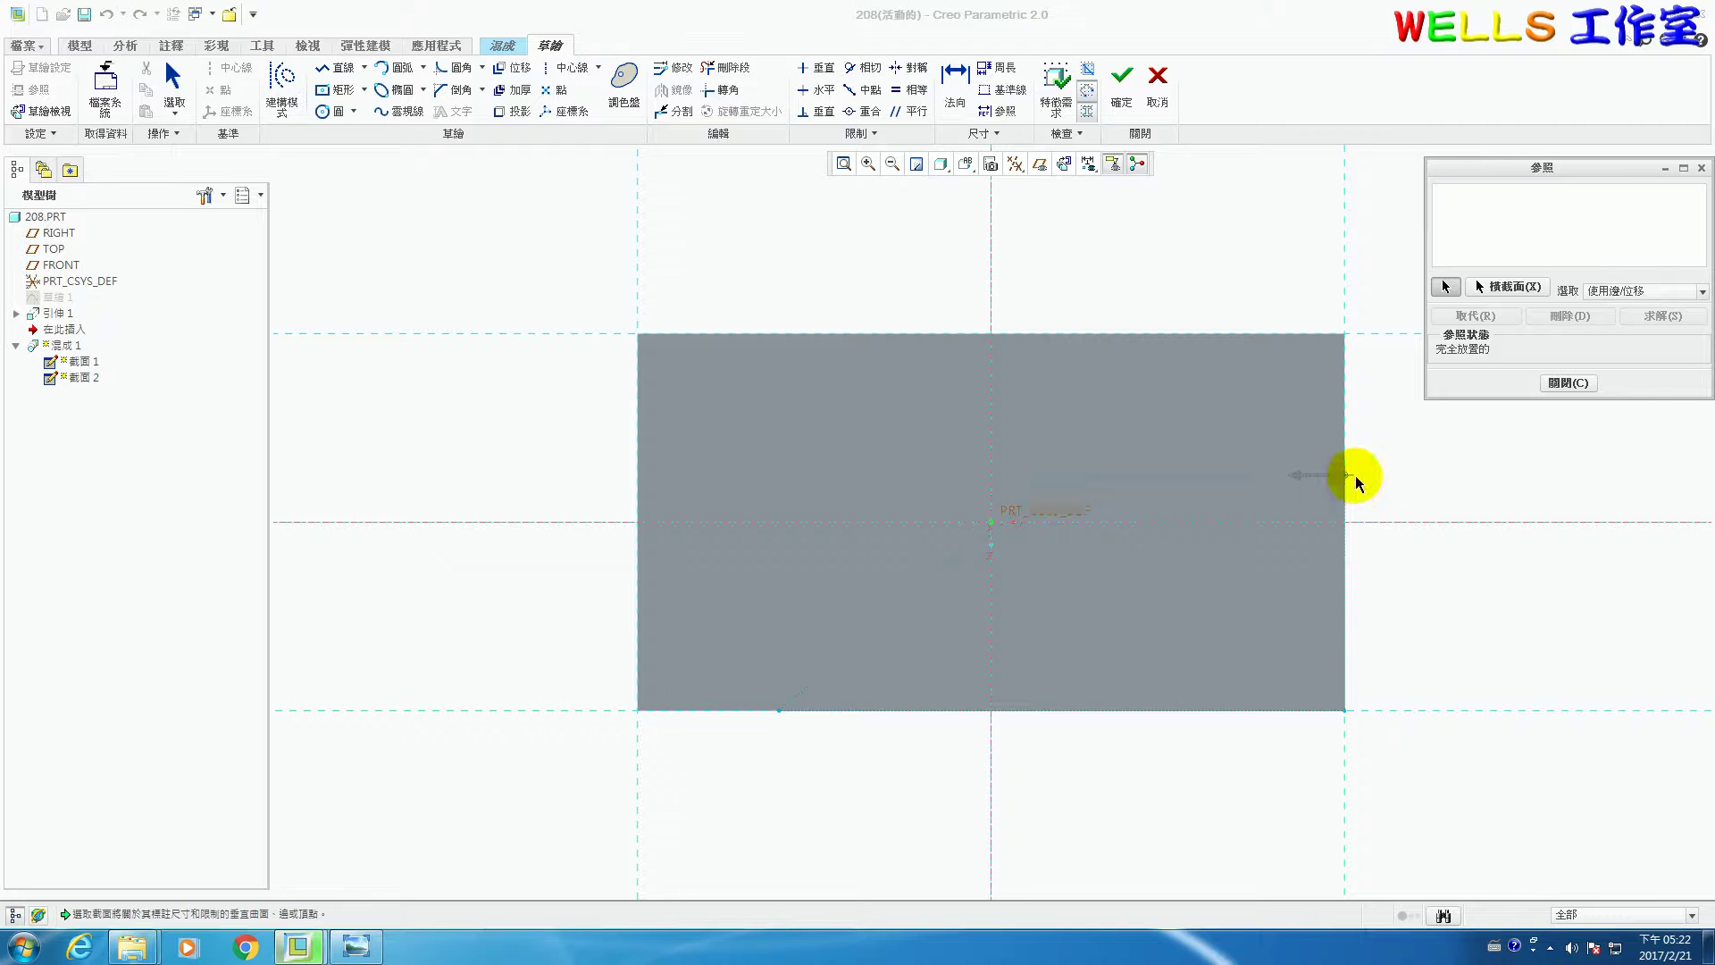
{"action": "left_click", "coordinate": [1680, 169]}
{"action": "left_click", "coordinate": [1700, 169]}
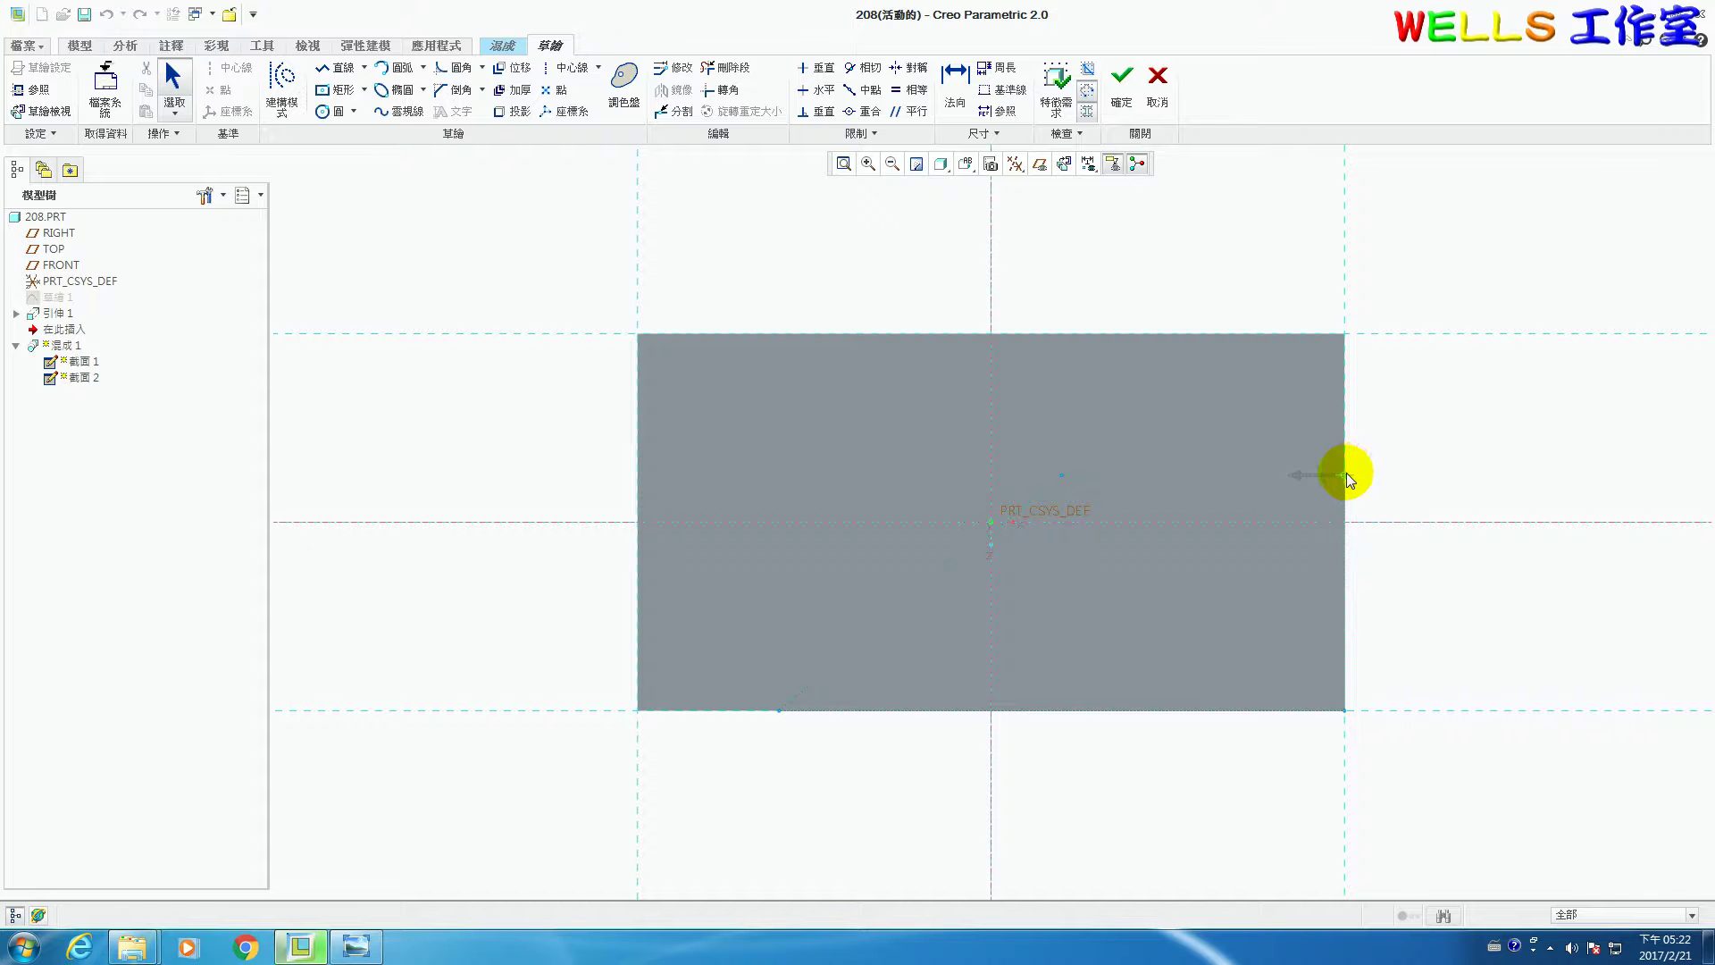
{"action": "left_click", "coordinate": [338, 68]}
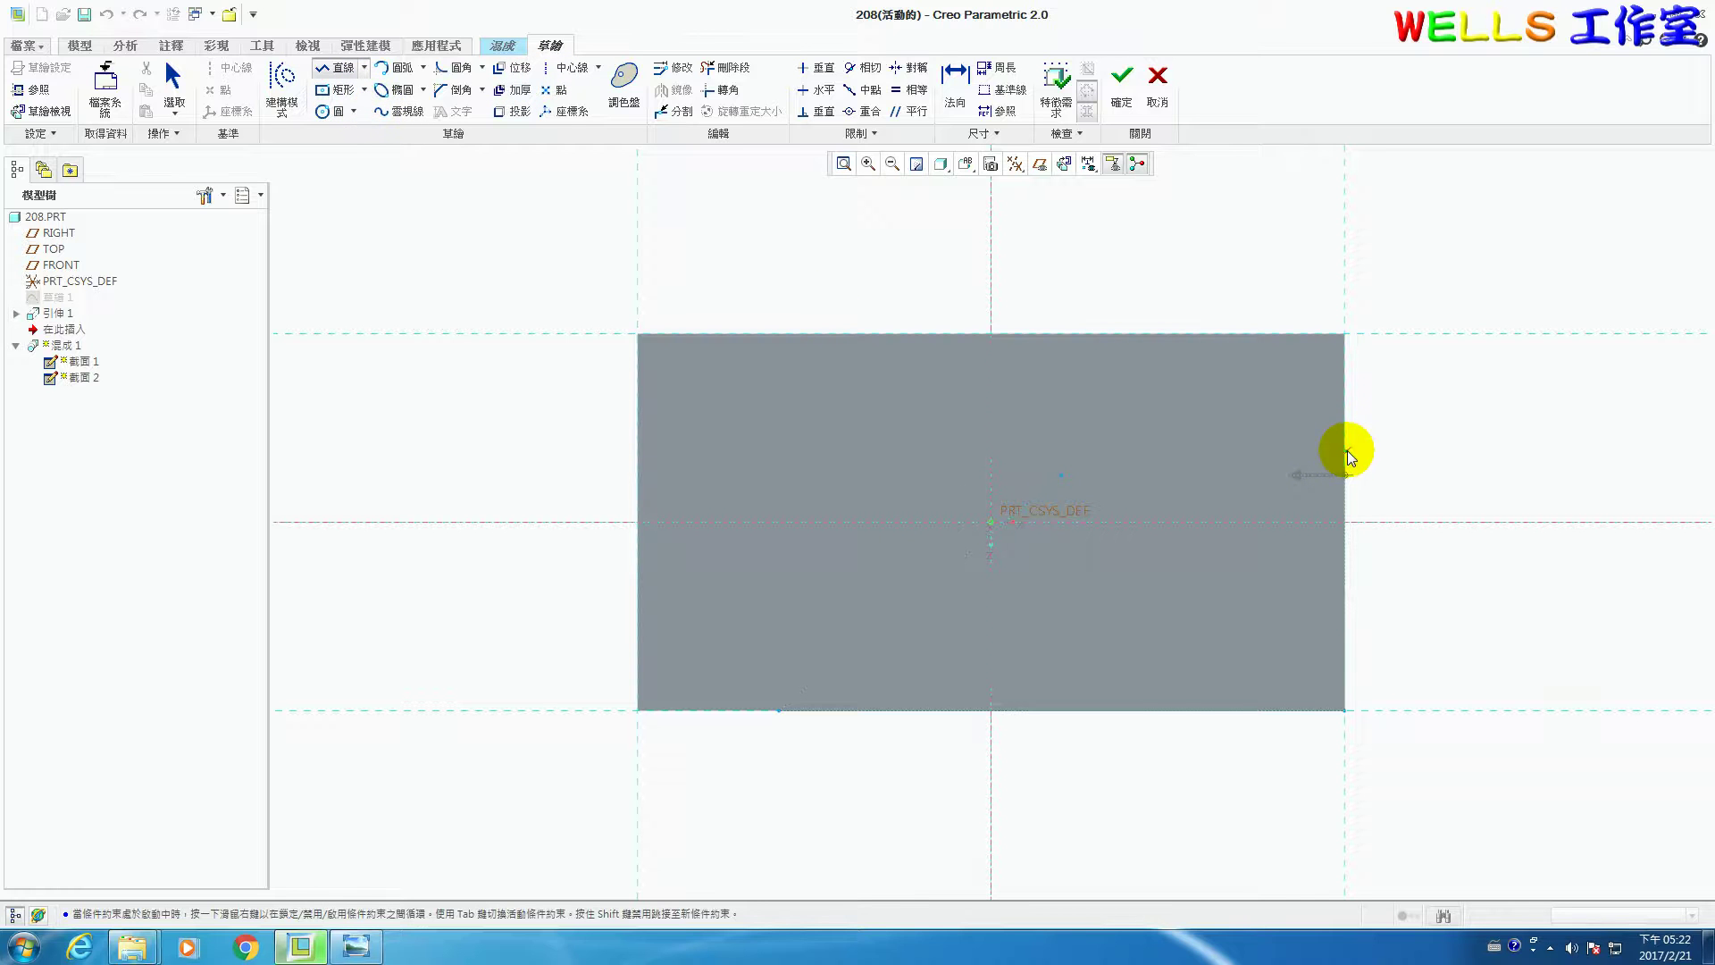
{"action": "left_click", "coordinate": [344, 70]}
{"action": "left_click", "coordinate": [1346, 438]}
- Add the block's right and front faces as references for the section 2 sketch
{"action": "left_click", "coordinate": [33, 89]}
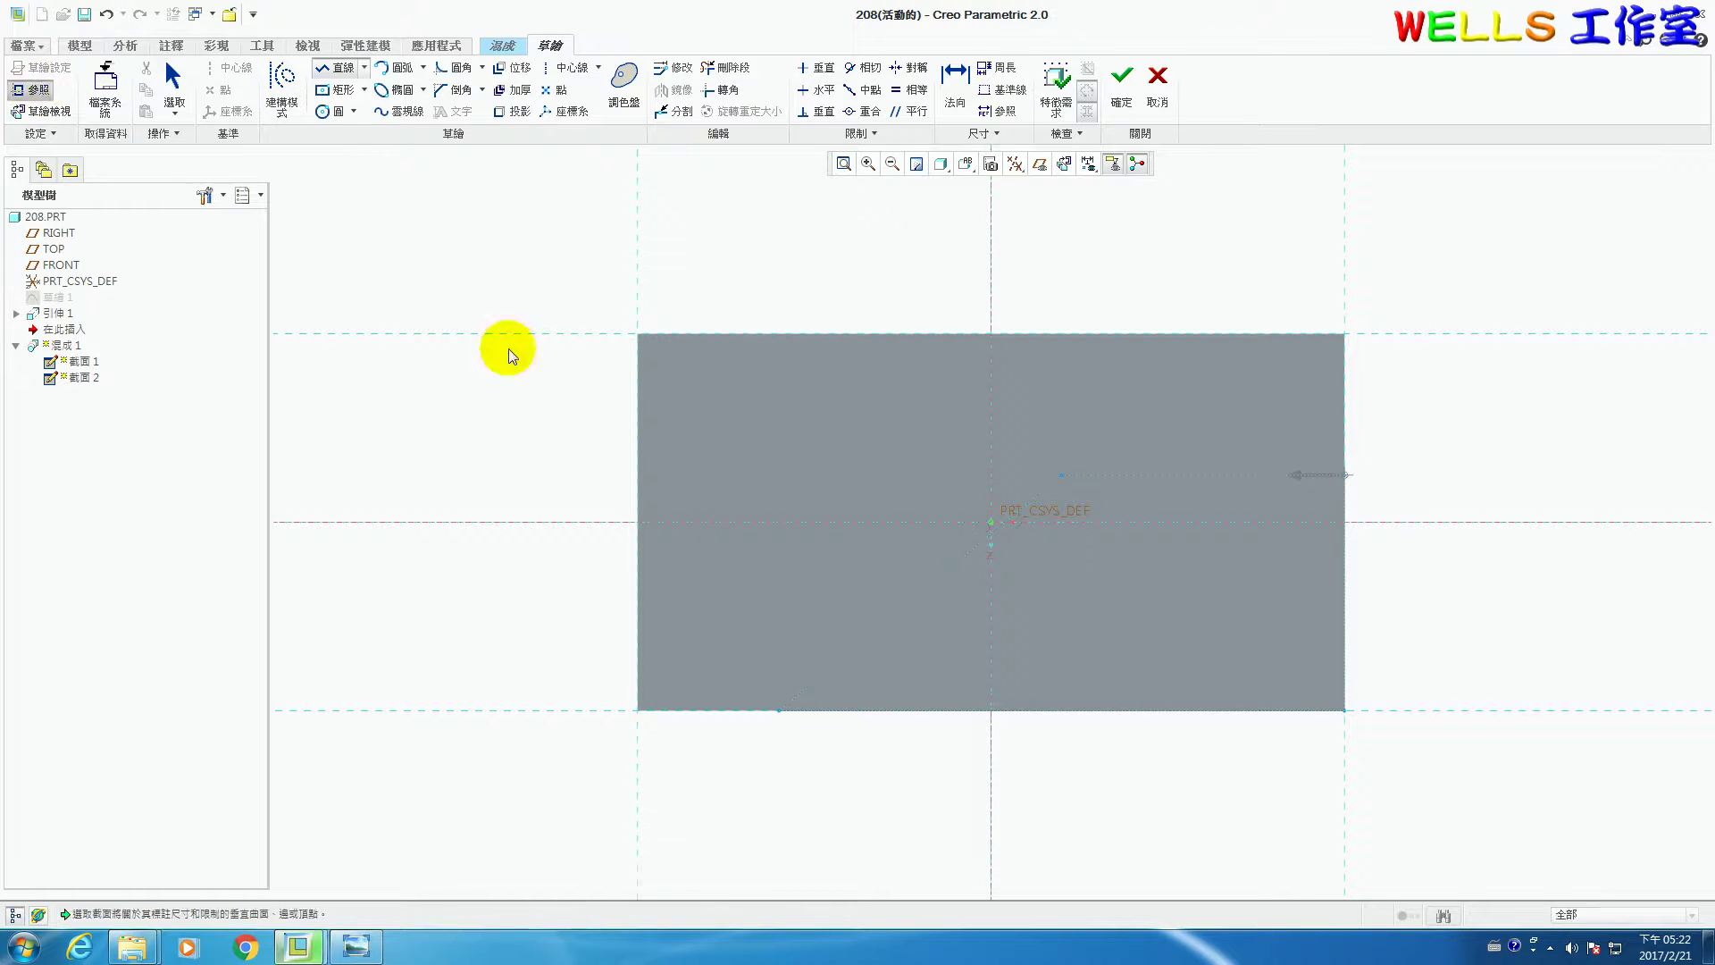
{"action": "left_click", "coordinate": [1348, 415]}
{"action": "left_click", "coordinate": [1198, 715]}
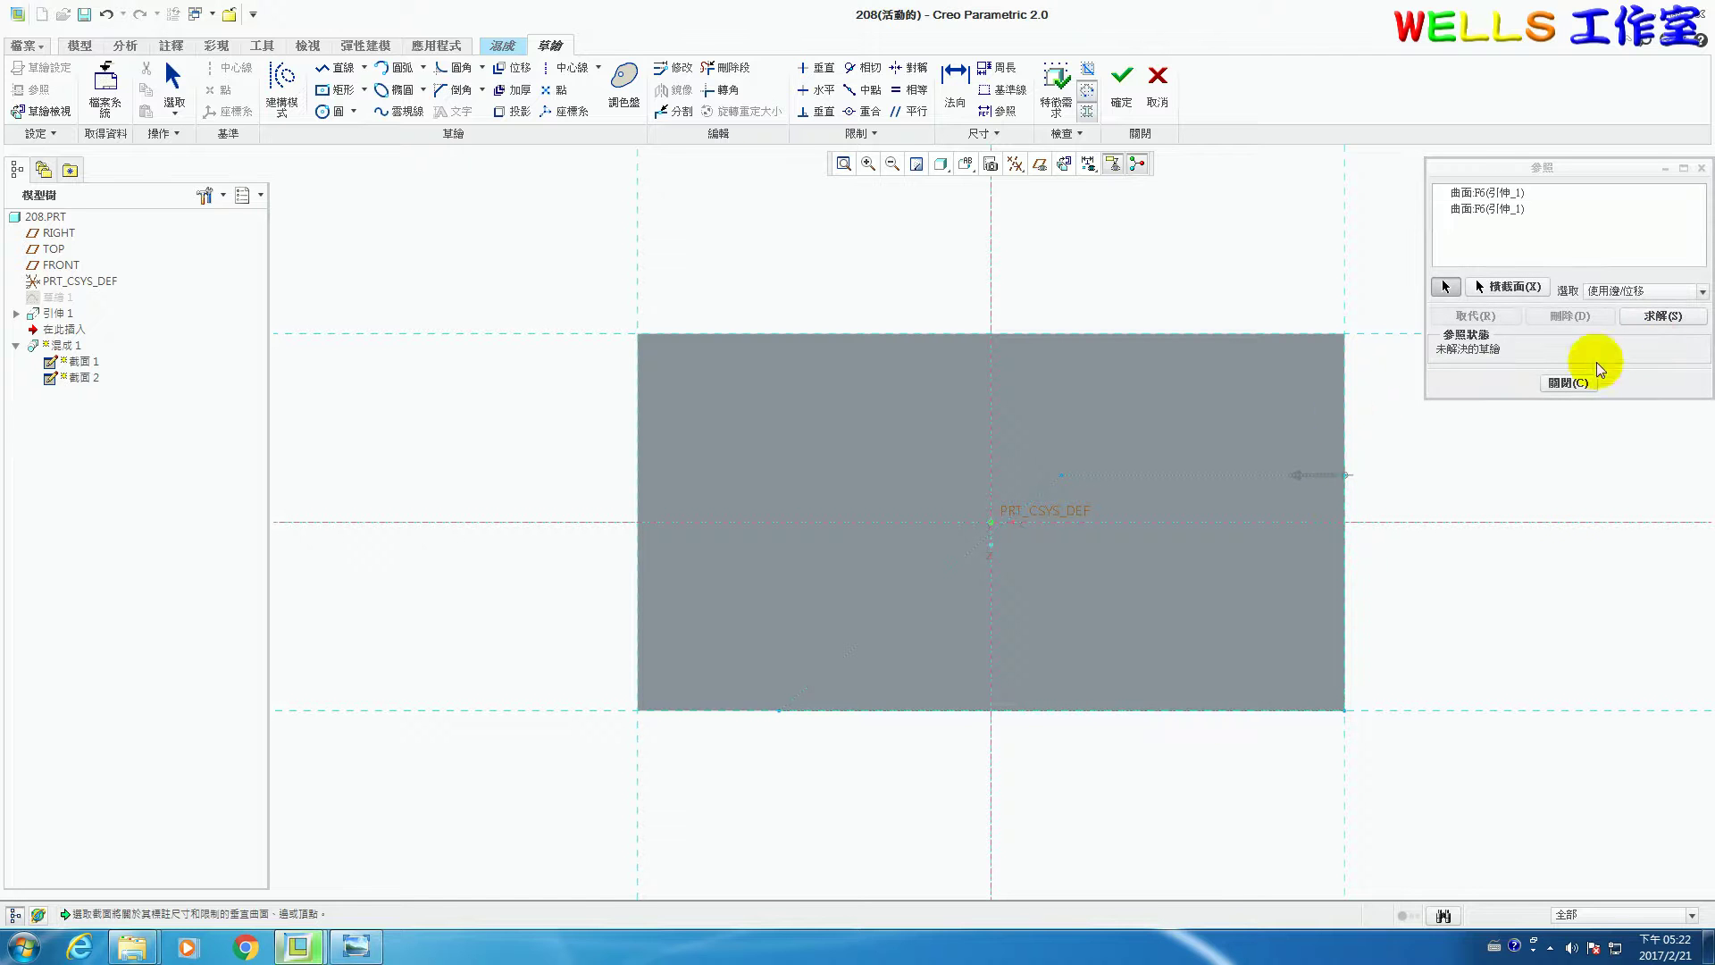
{"action": "left_click", "coordinate": [1570, 382]}
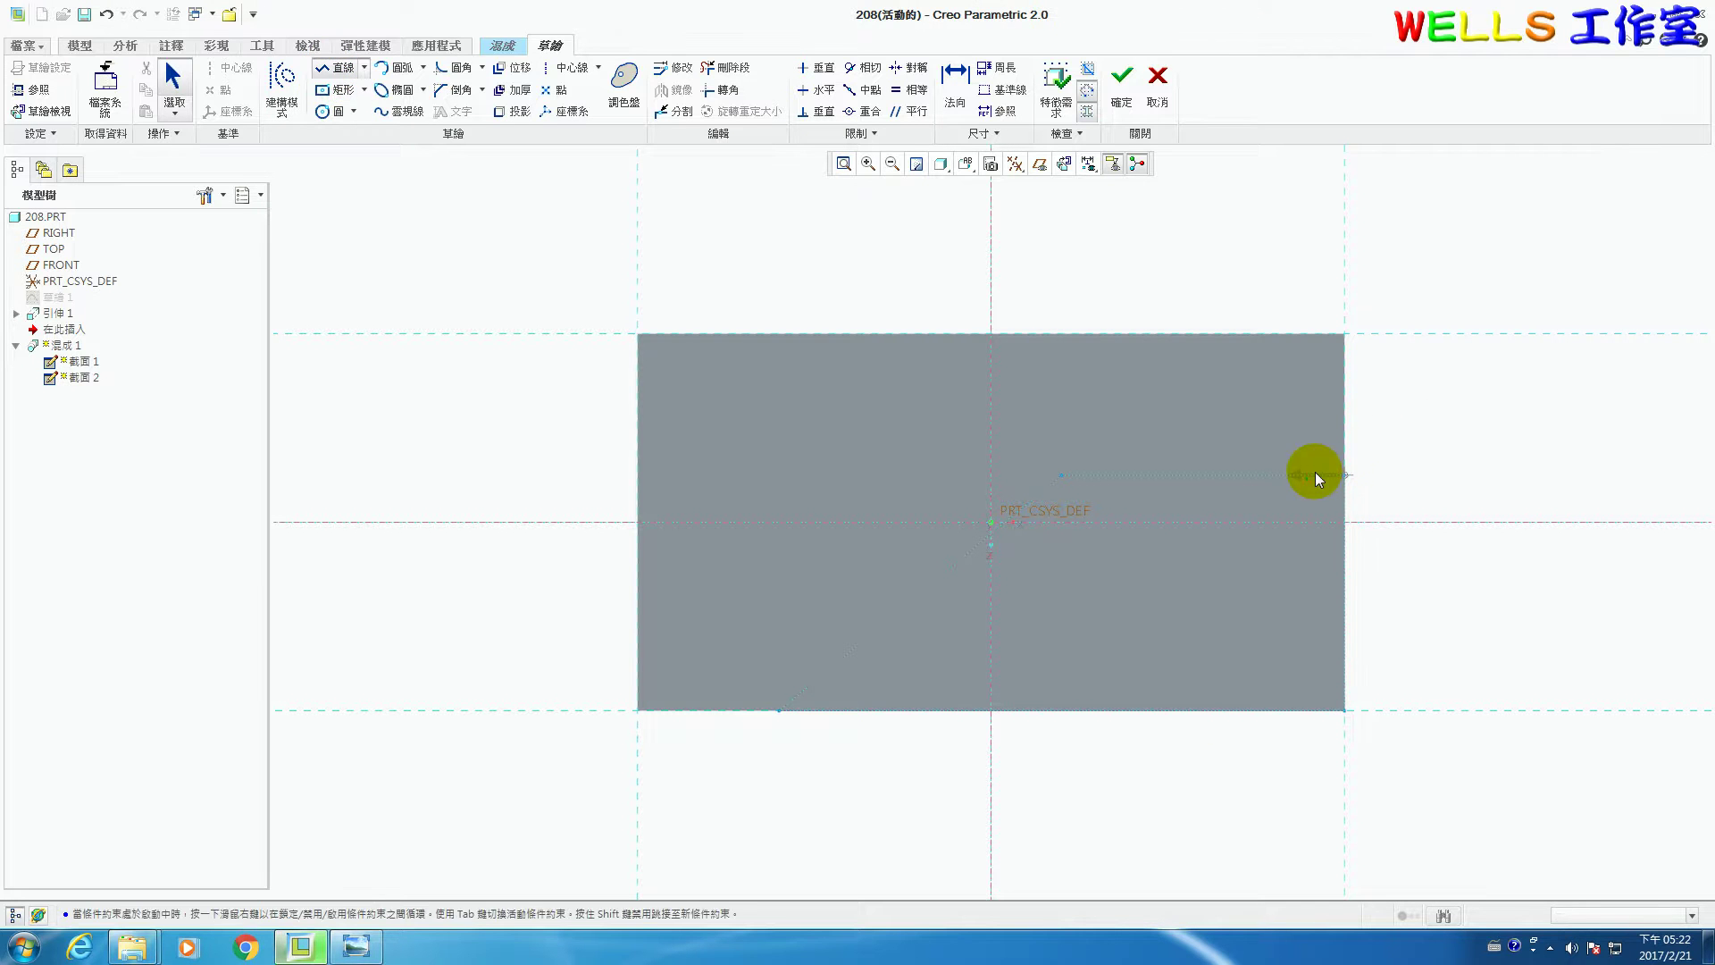
- Sketch a closed four-sided profile at the front right corner, with an upper edge about 13 mm long and a slanted left side
{"action": "left_click", "coordinate": [1348, 433]}
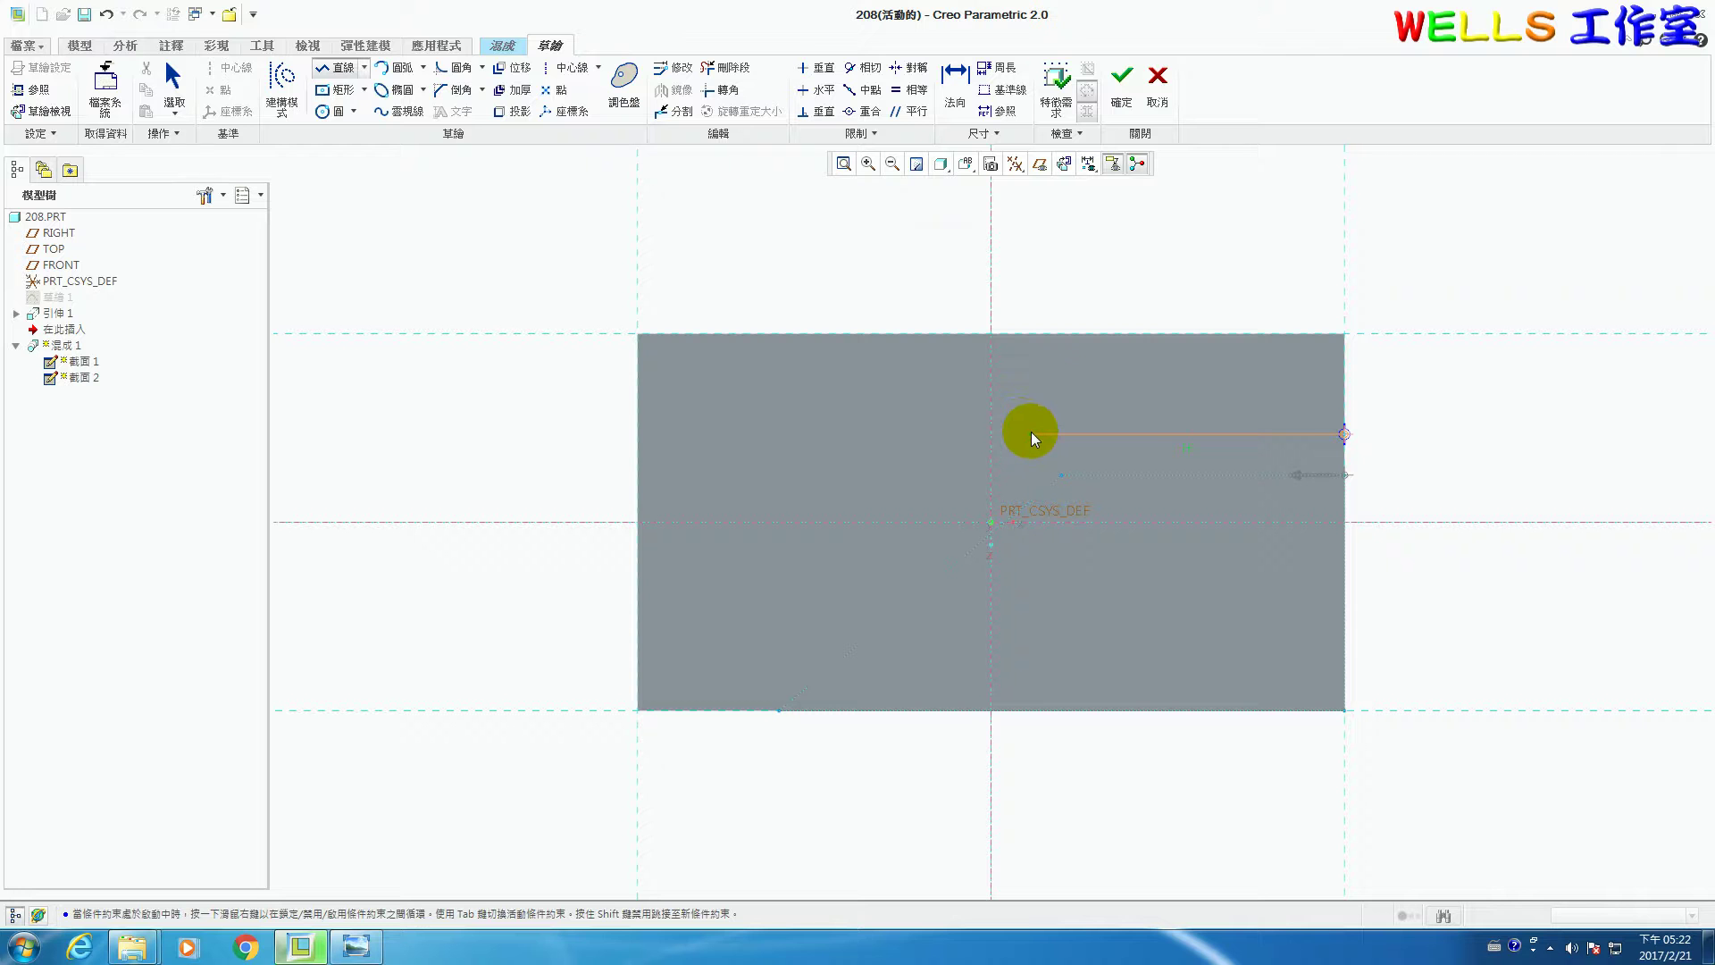
{"action": "left_click", "coordinate": [1134, 441]}
{"action": "left_click", "coordinate": [845, 711]}
{"action": "left_click", "coordinate": [1345, 712]}
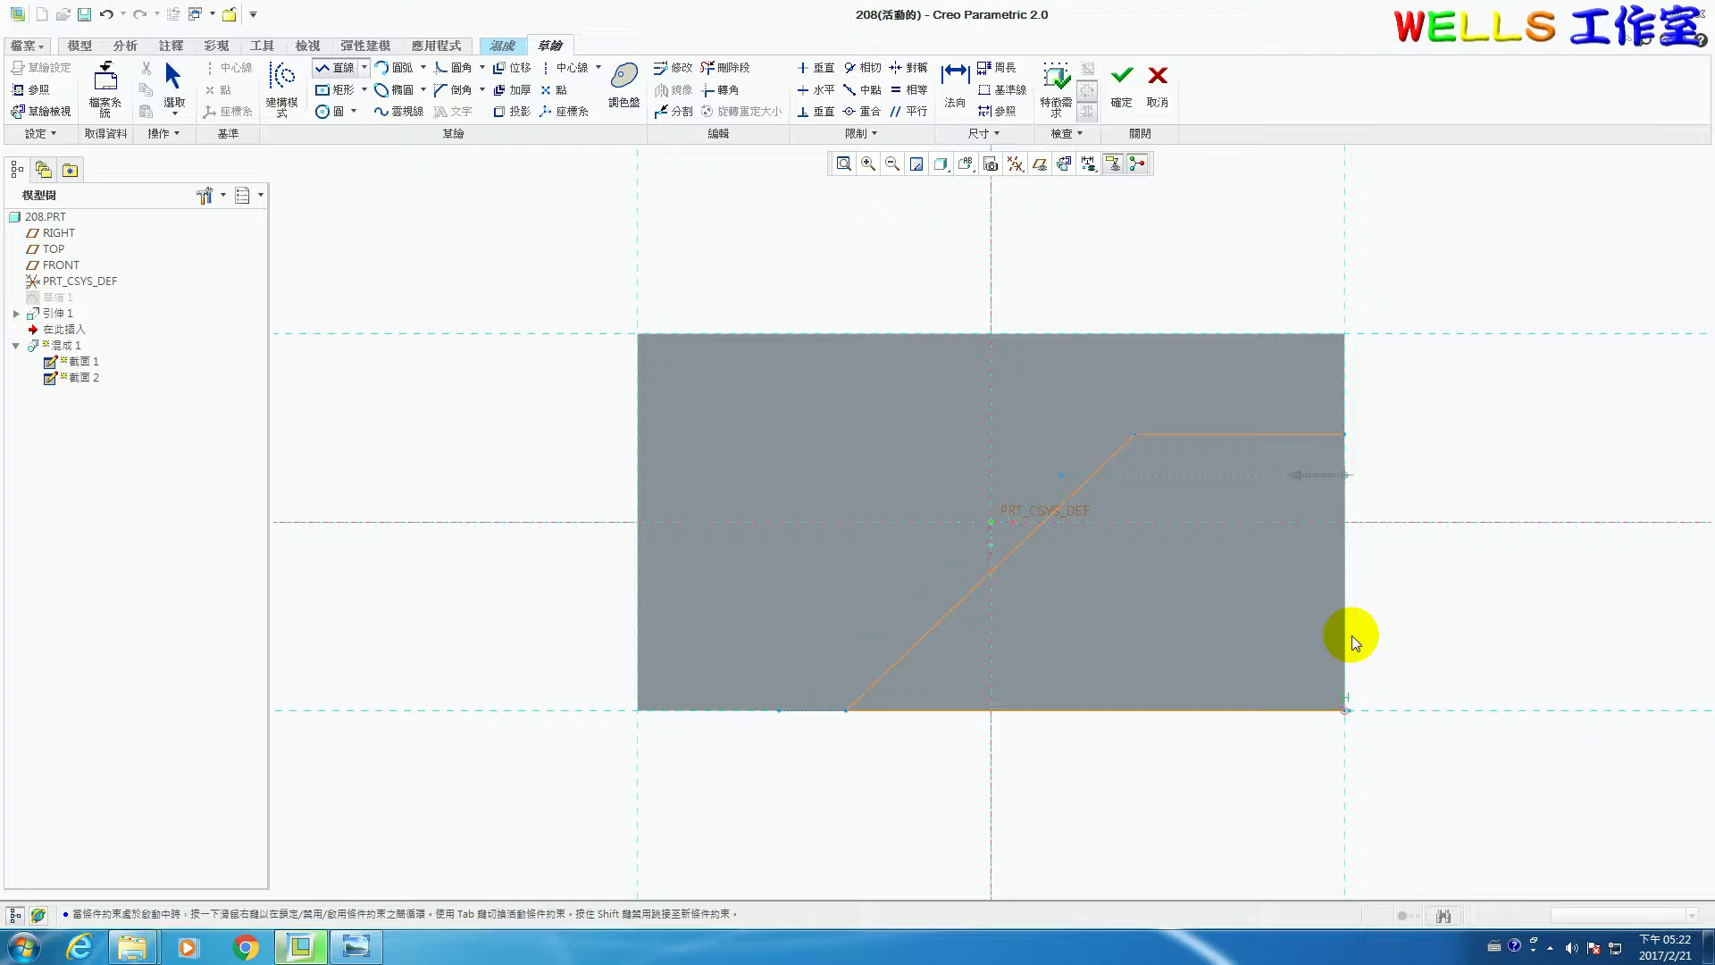
{"action": "left_click", "coordinate": [1347, 438]}
{"action": "middle_click", "coordinate": [1424, 477]}
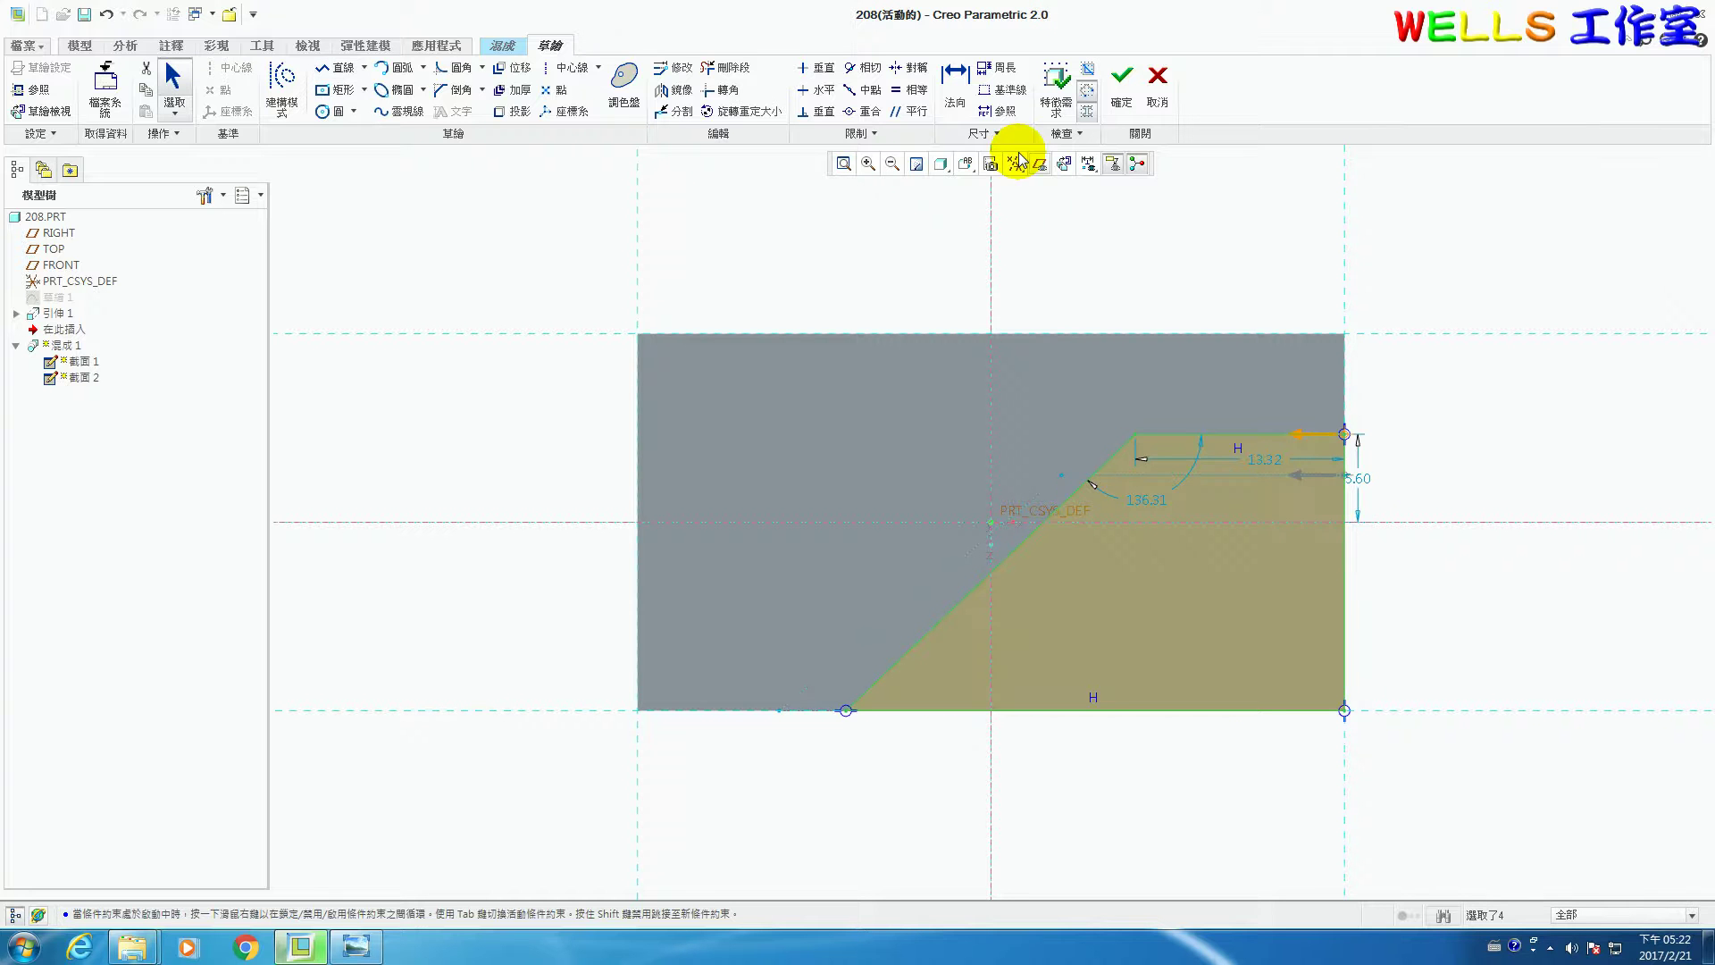
- Show the model as wireframe and constrain the profile's slanted side parallel to section 1's slanted edge
{"action": "left_click", "coordinate": [965, 168]}
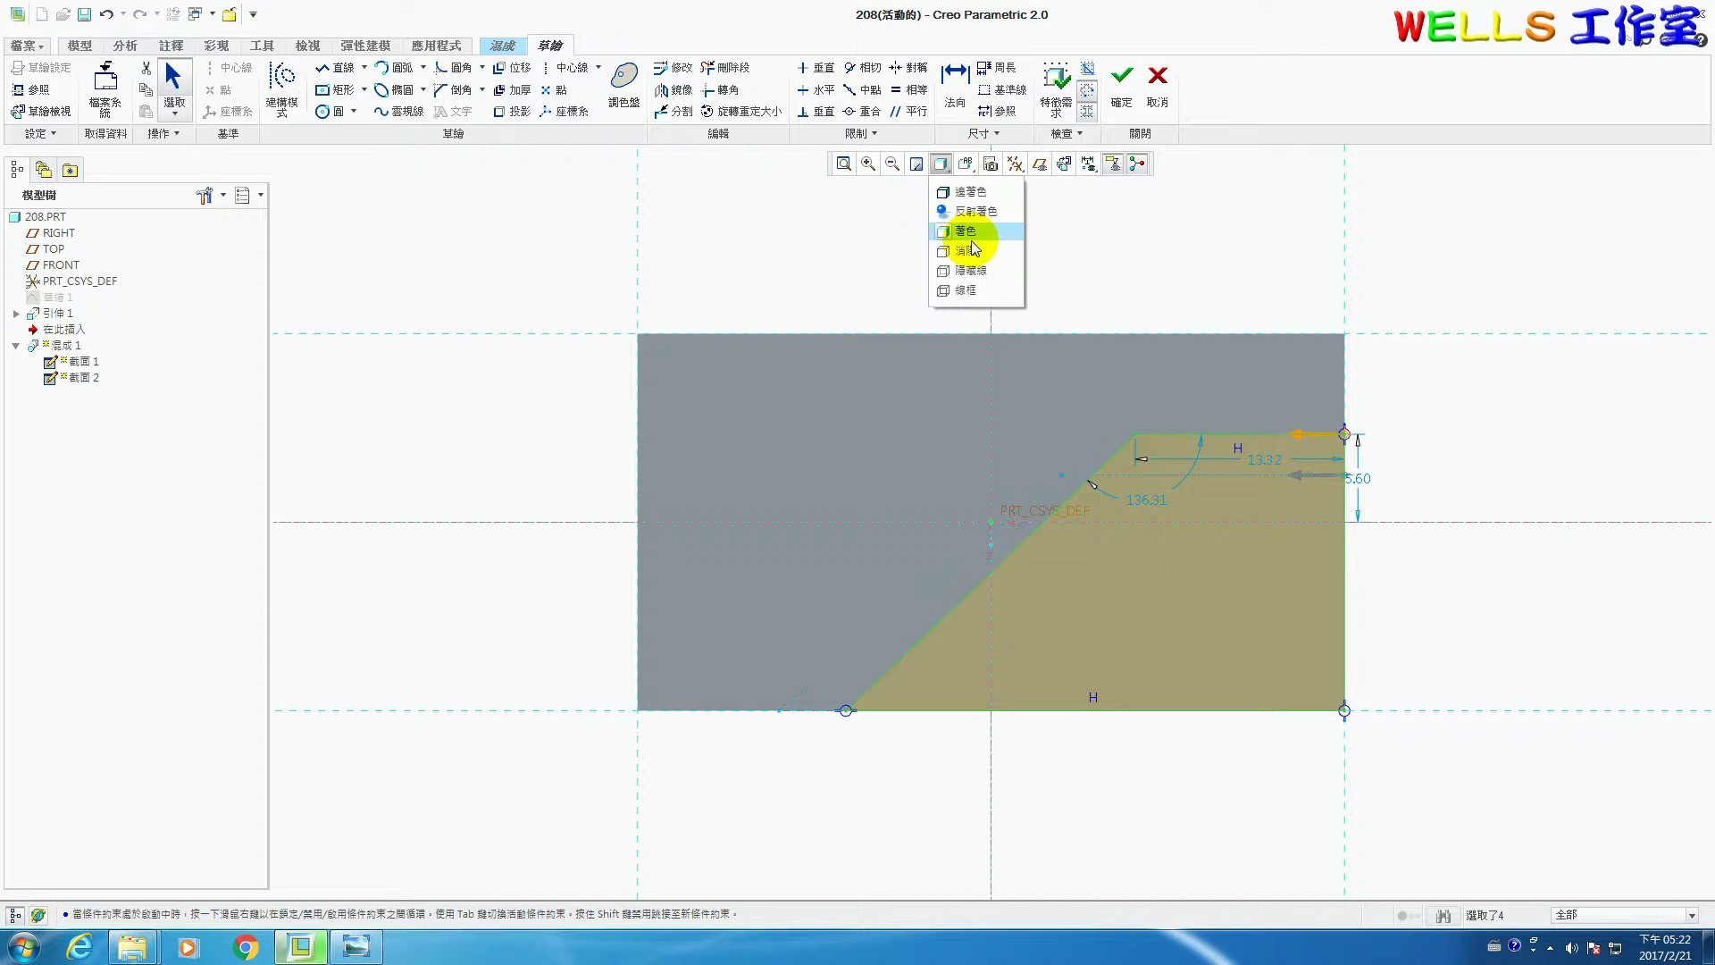
{"action": "left_click", "coordinate": [969, 290]}
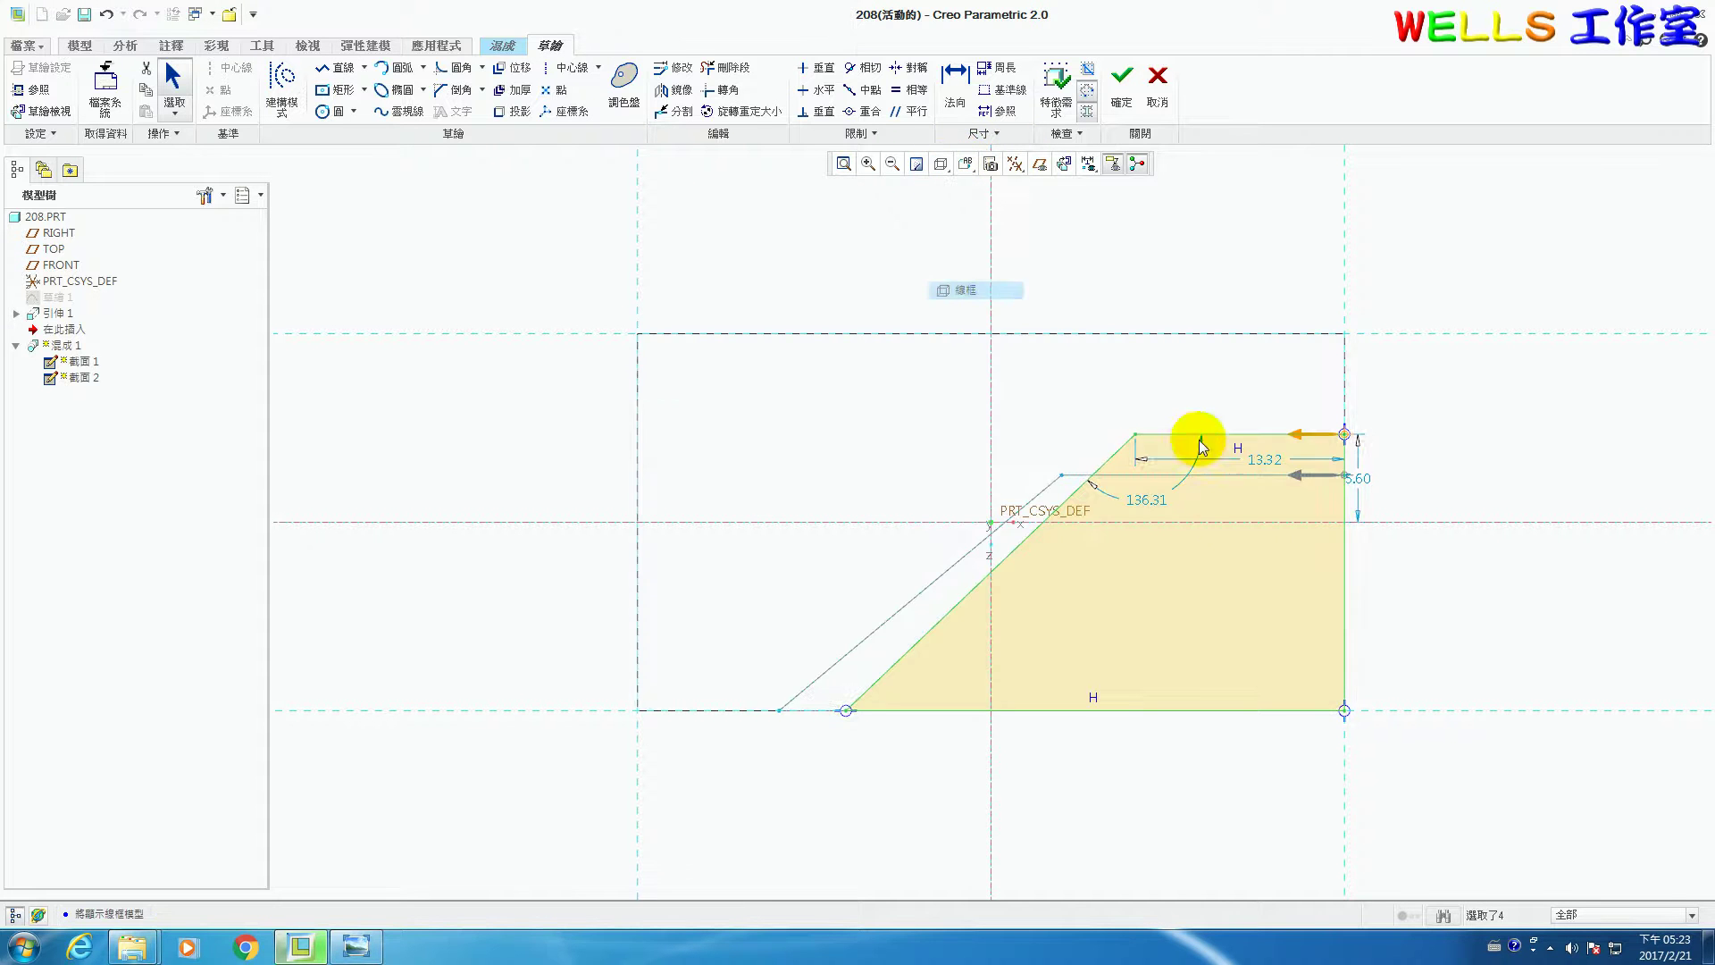
{"action": "left_click", "coordinate": [904, 114]}
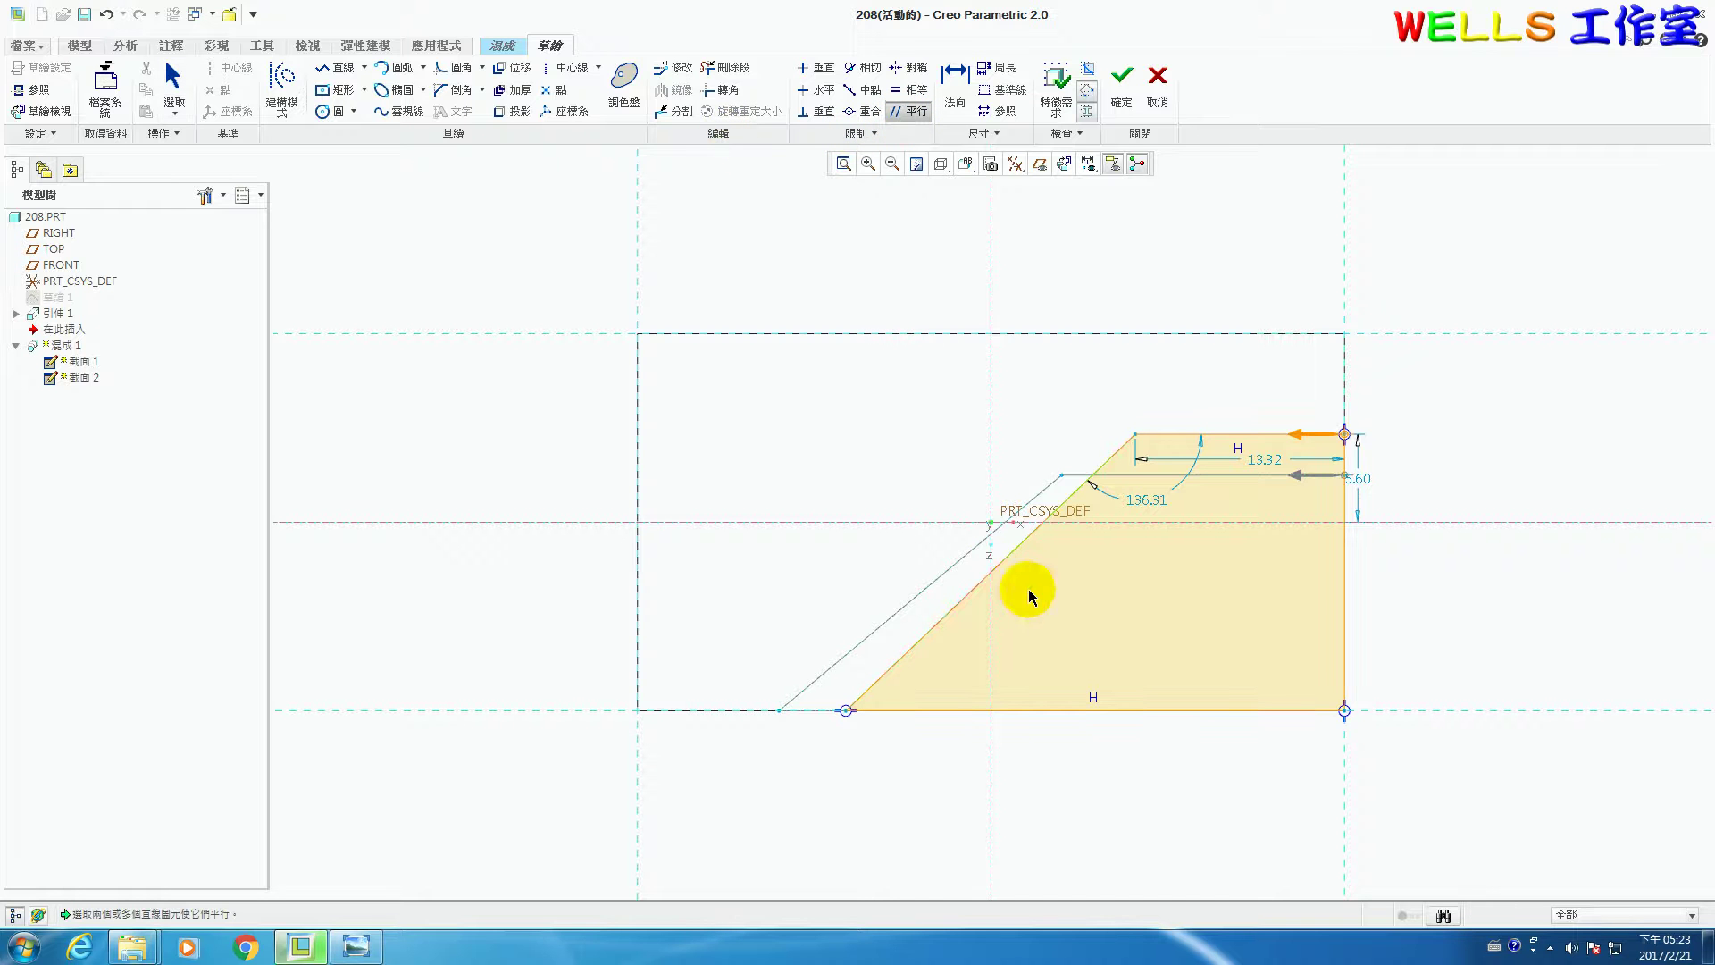
{"action": "left_click", "coordinate": [945, 574]}
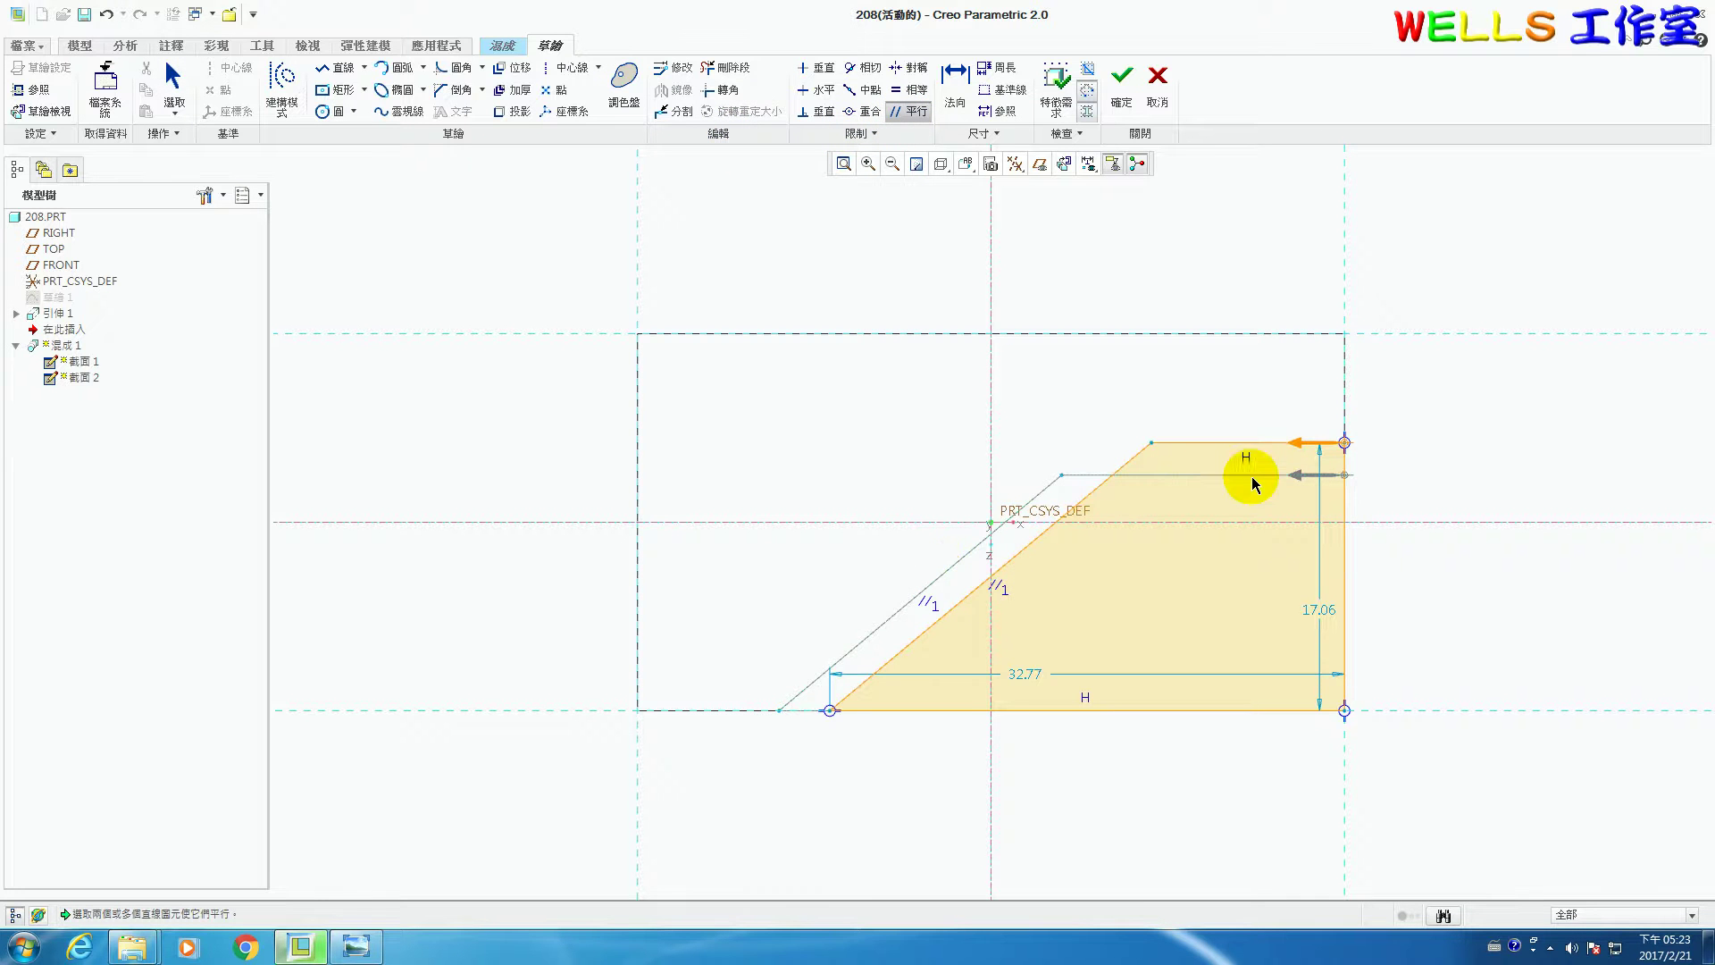
- Dimension the profile's offset from the block's back edge and the length of its lower edge
{"action": "left_click", "coordinate": [954, 89]}
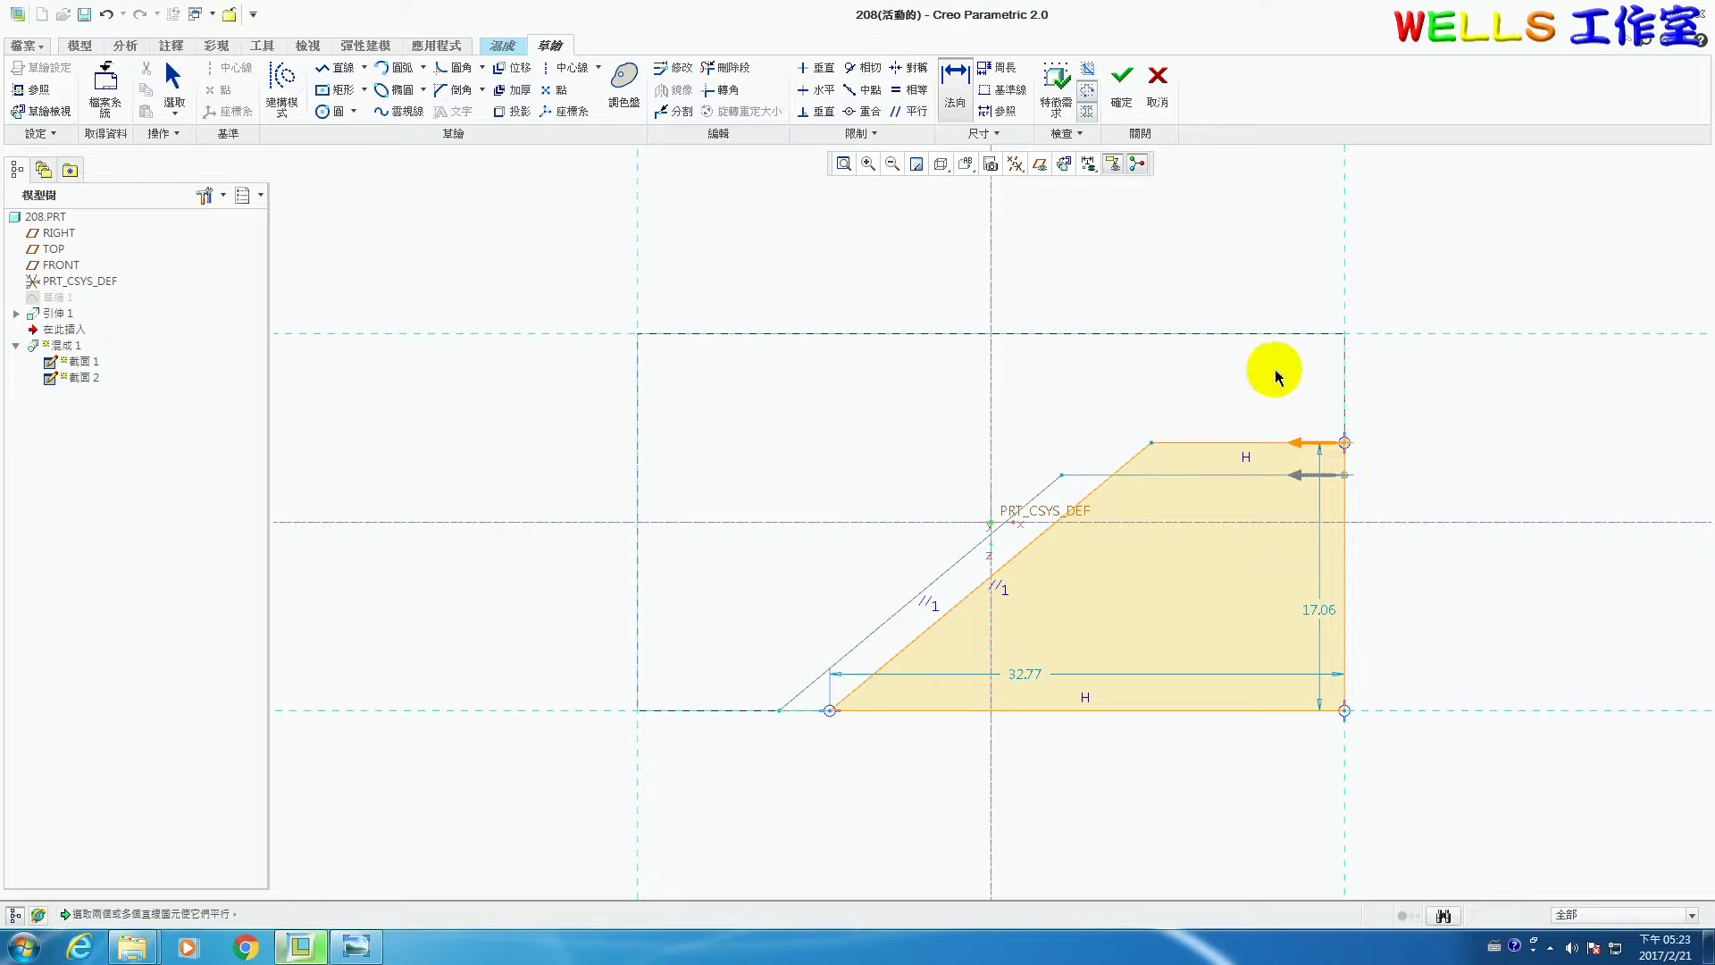
{"action": "left_click", "coordinate": [1346, 443]}
{"action": "middle_click", "coordinate": [1414, 416]}
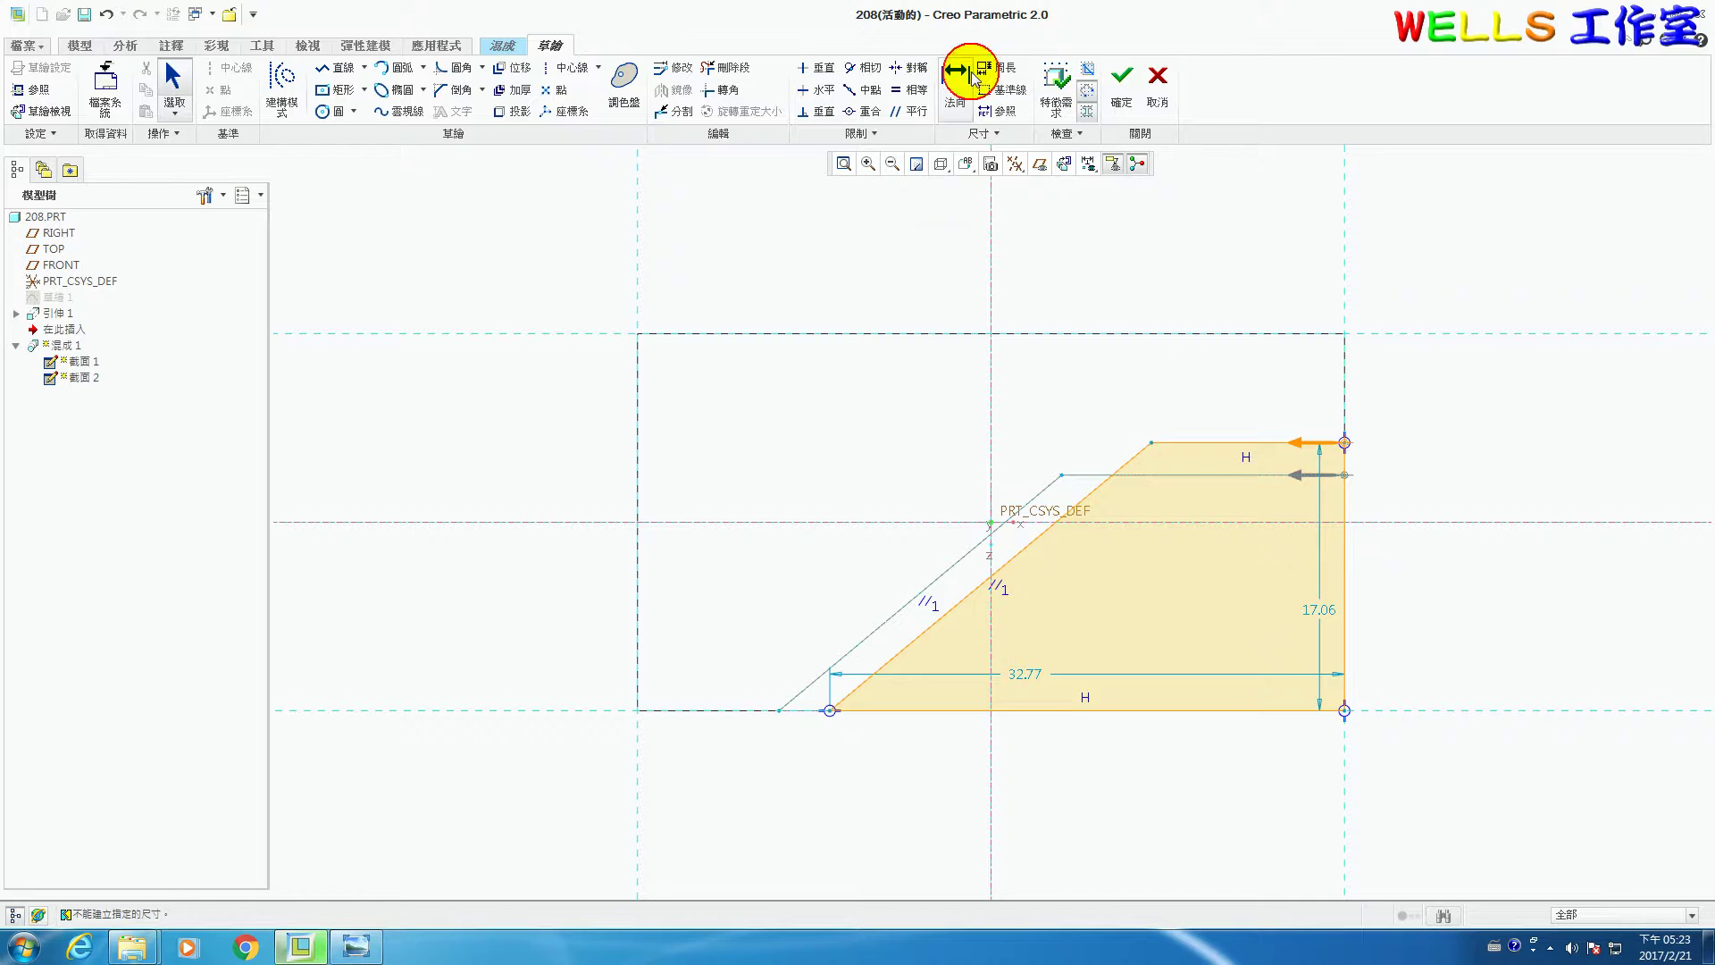
{"action": "left_click", "coordinate": [1345, 442]}
{"action": "left_click", "coordinate": [1313, 334]}
{"action": "middle_click", "coordinate": [1412, 393]}
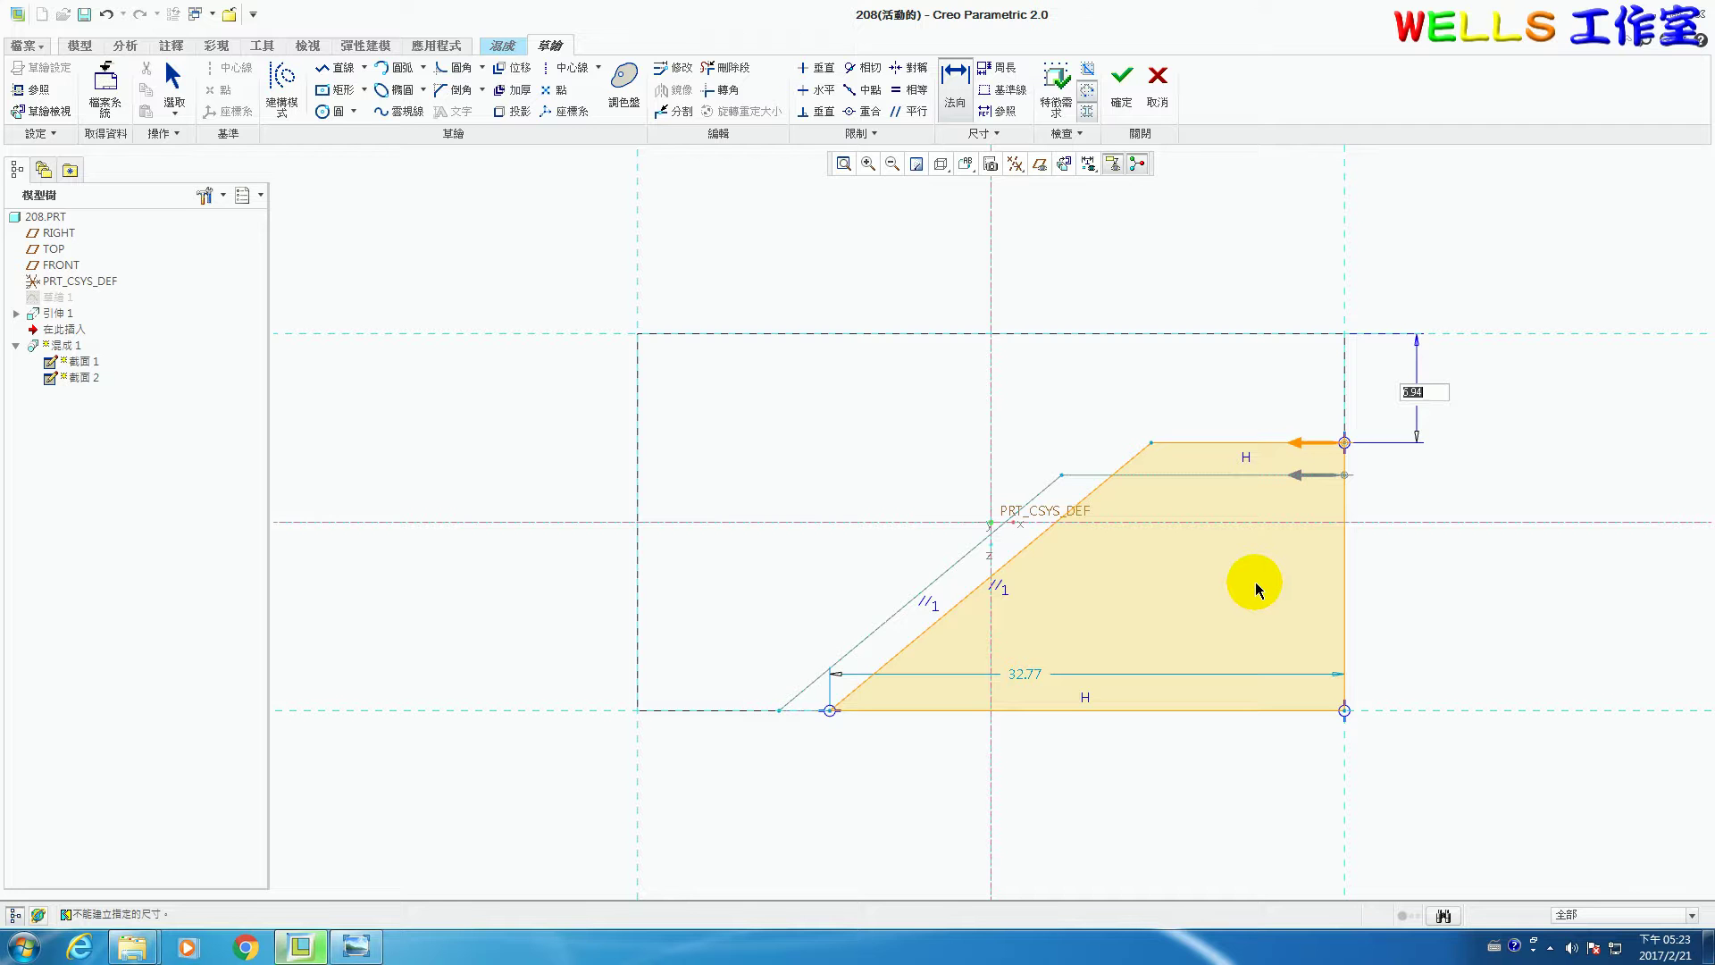
{"action": "left_click", "coordinate": [1122, 715]}
{"action": "middle_click", "coordinate": [1112, 748]}
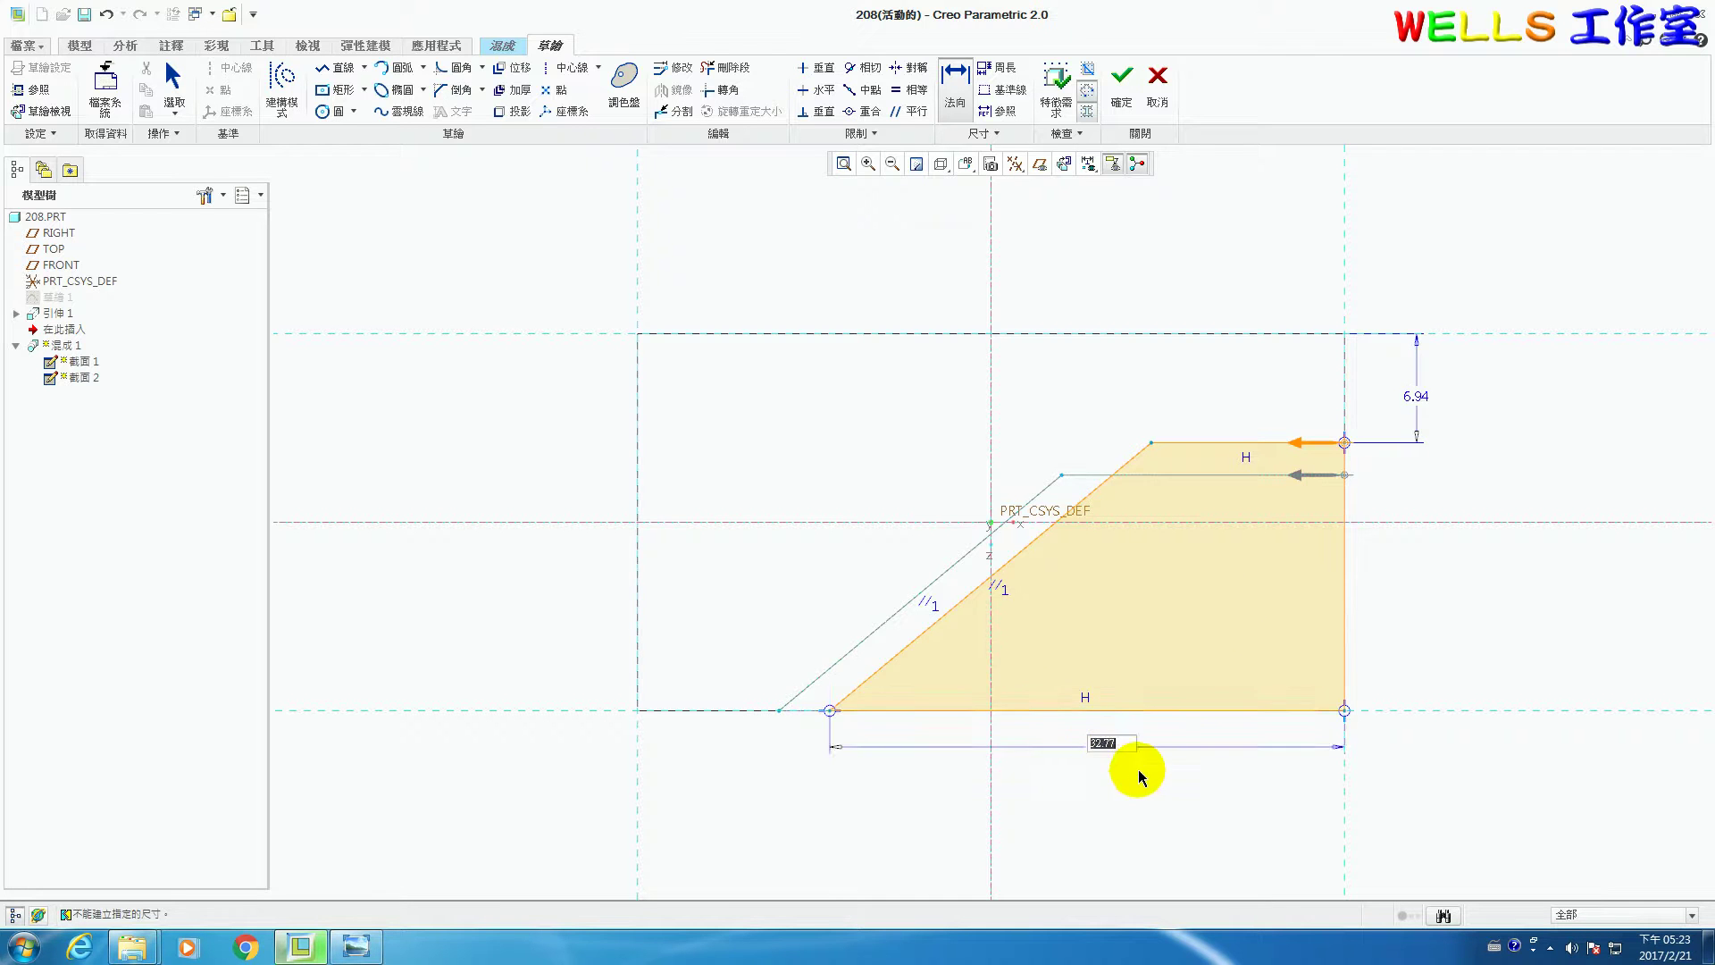
- Set the profile's back offset to 9 mm and its lower edge to 27 mm, and finish the section 2 sketch
{"action": "middle_click", "coordinate": [1420, 395]}
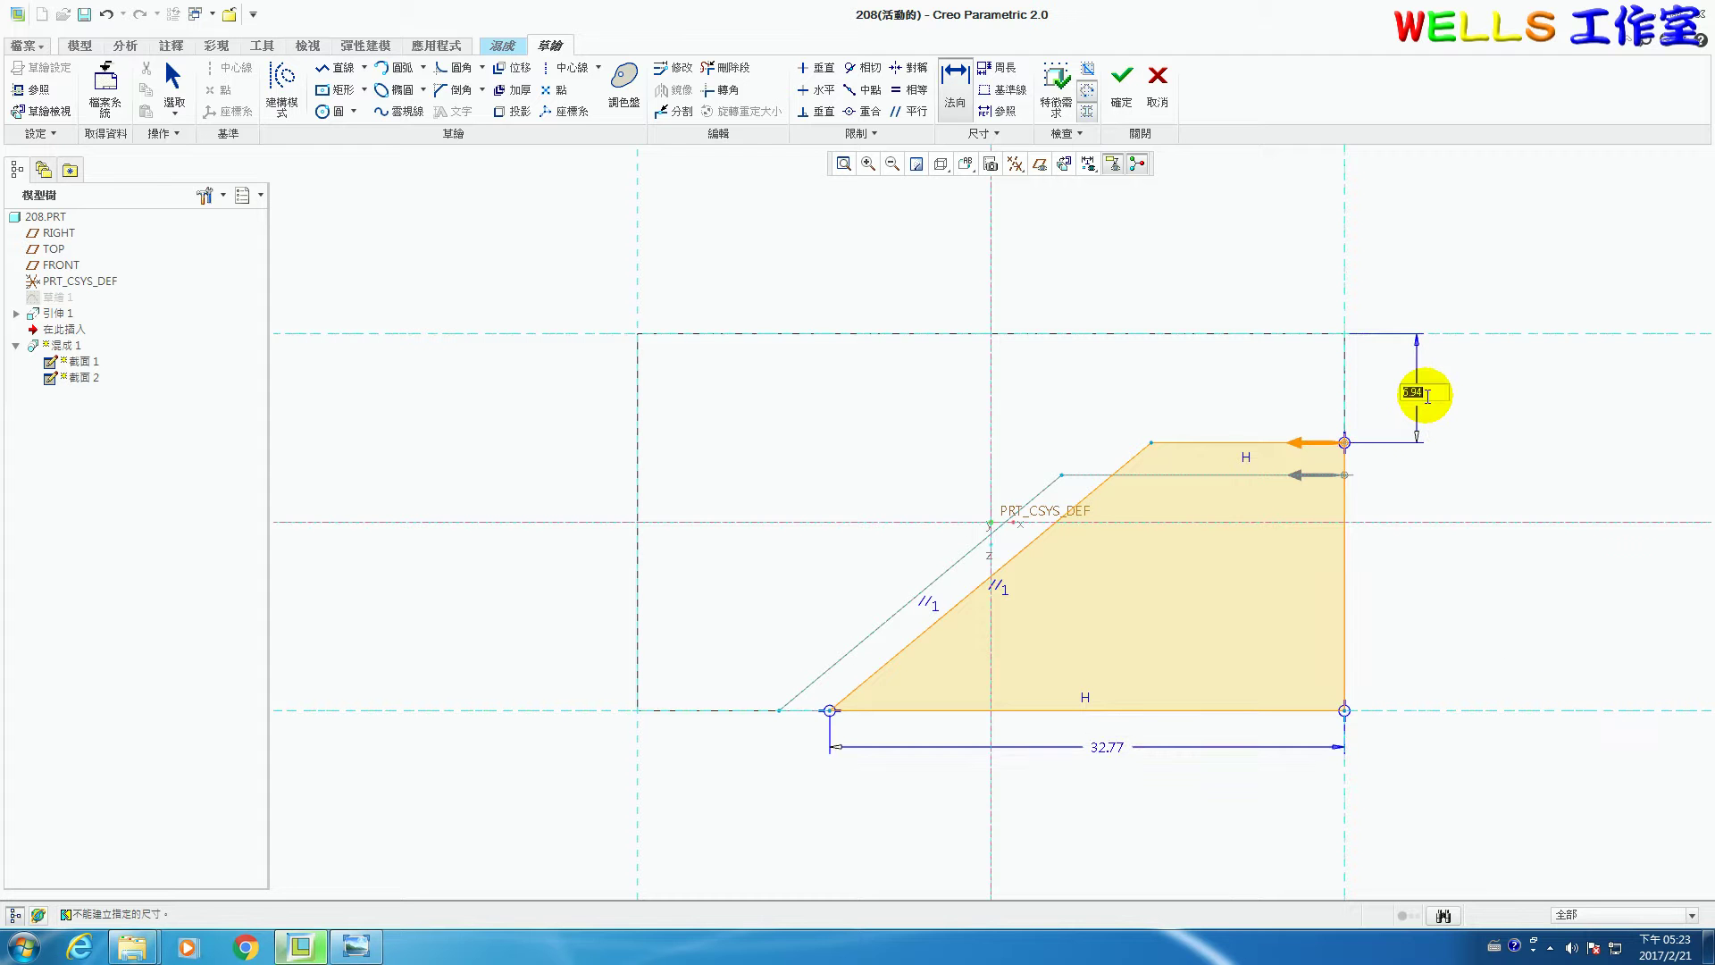
{"action": "key", "text": "Return"}
{"action": "double_click", "coordinate": [1105, 747]}
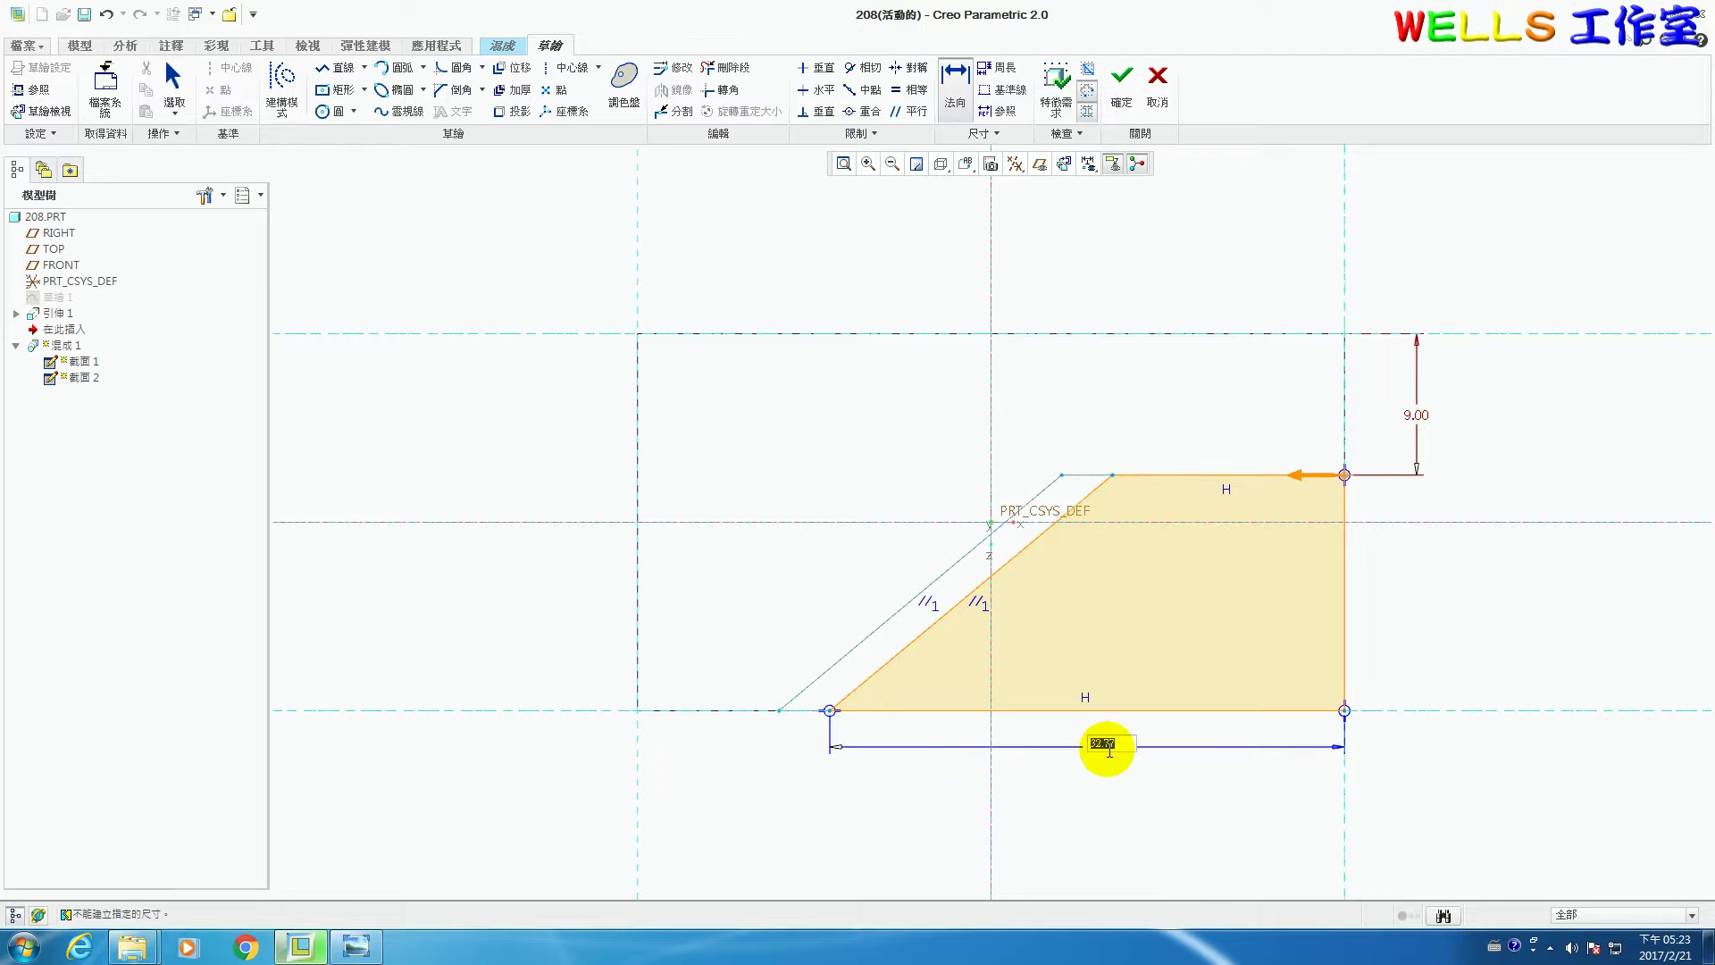
{"action": "key", "text": "Return"}
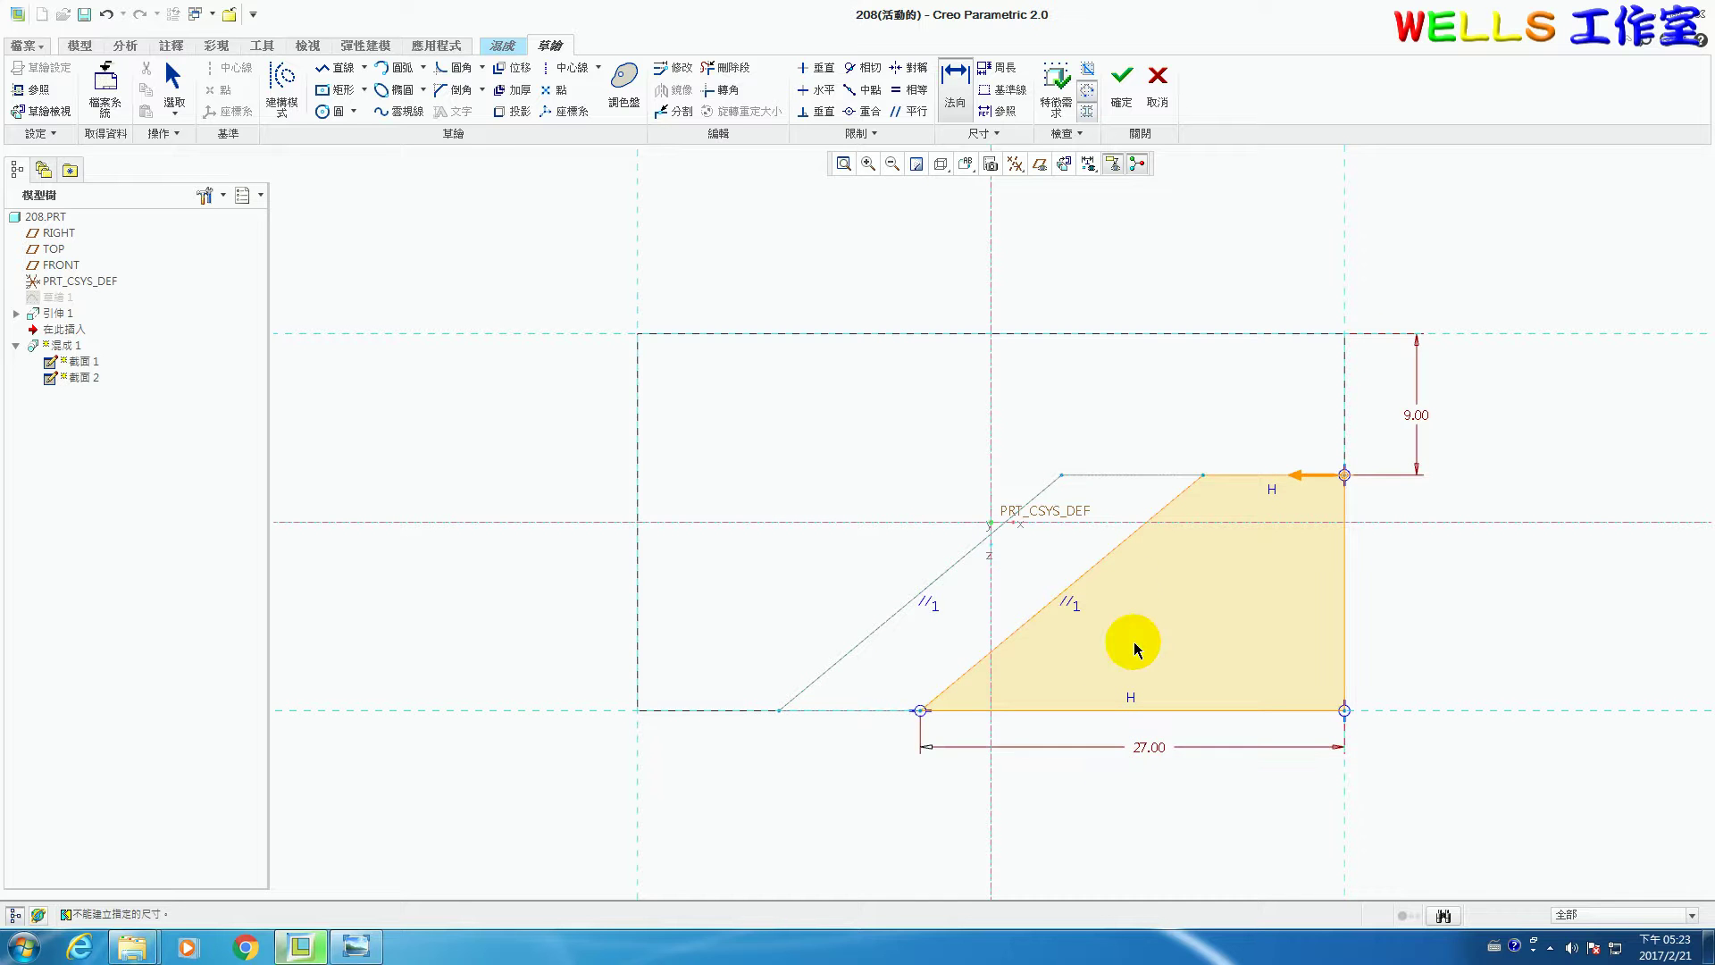
{"action": "left_click", "coordinate": [1118, 96]}
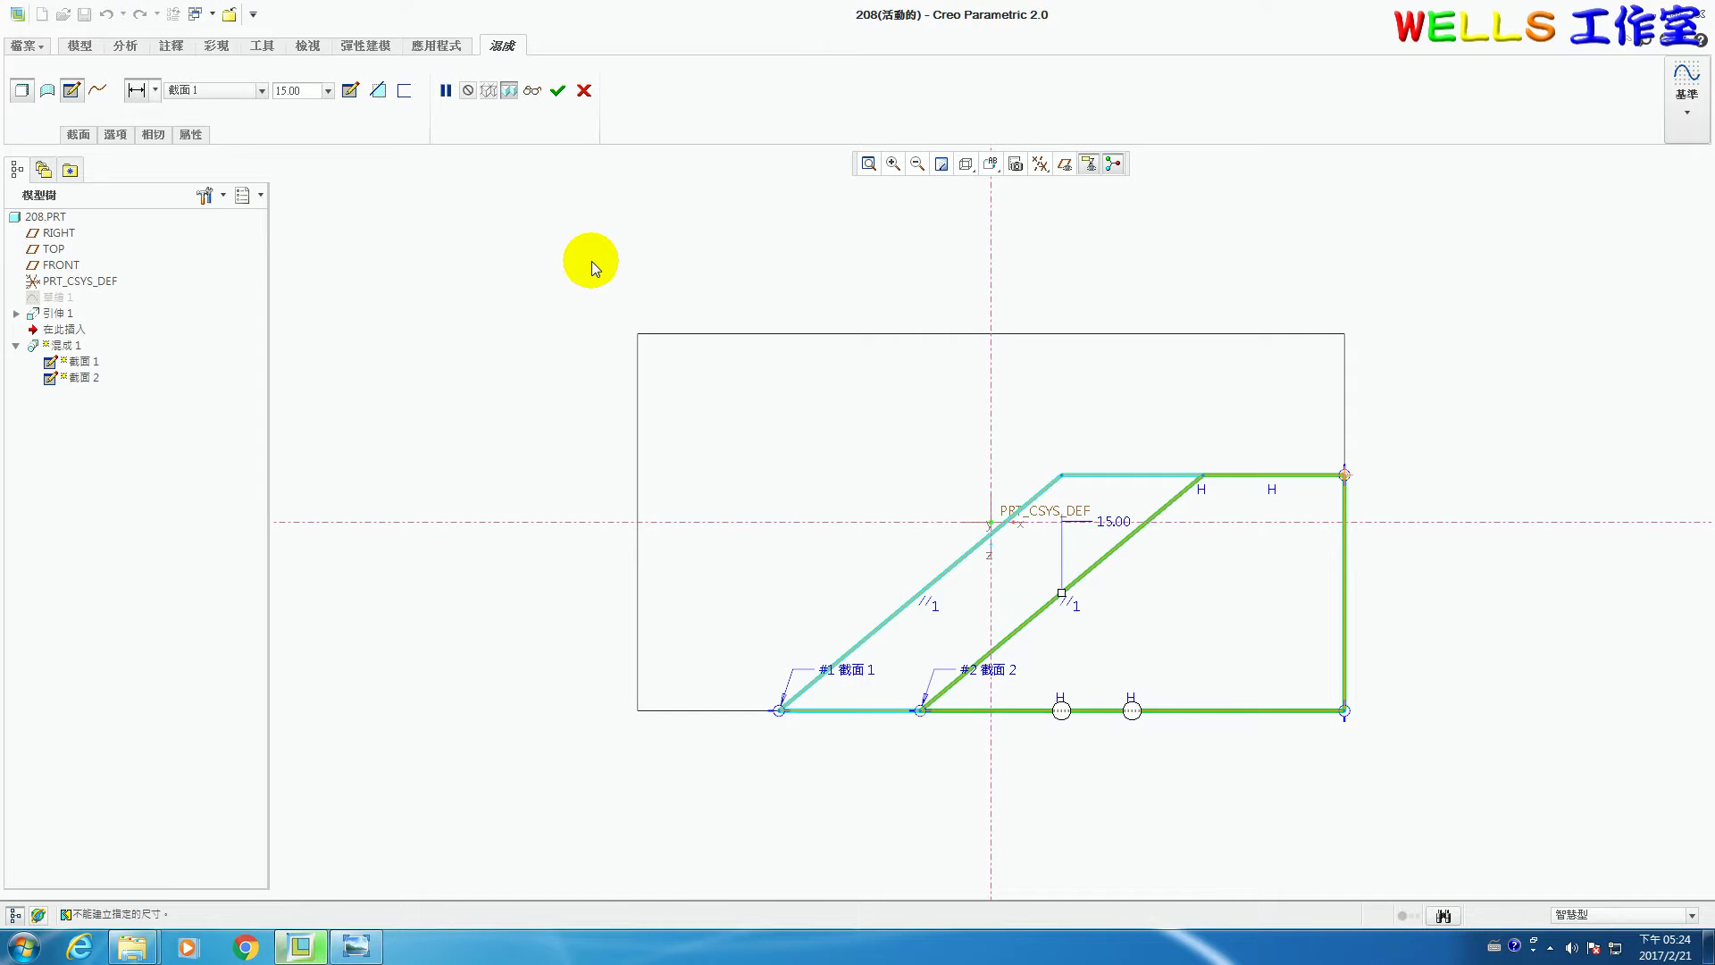
- Make the blend remove material, restore shaded display, and complete the pocket feature
{"action": "left_click", "coordinate": [379, 91]}
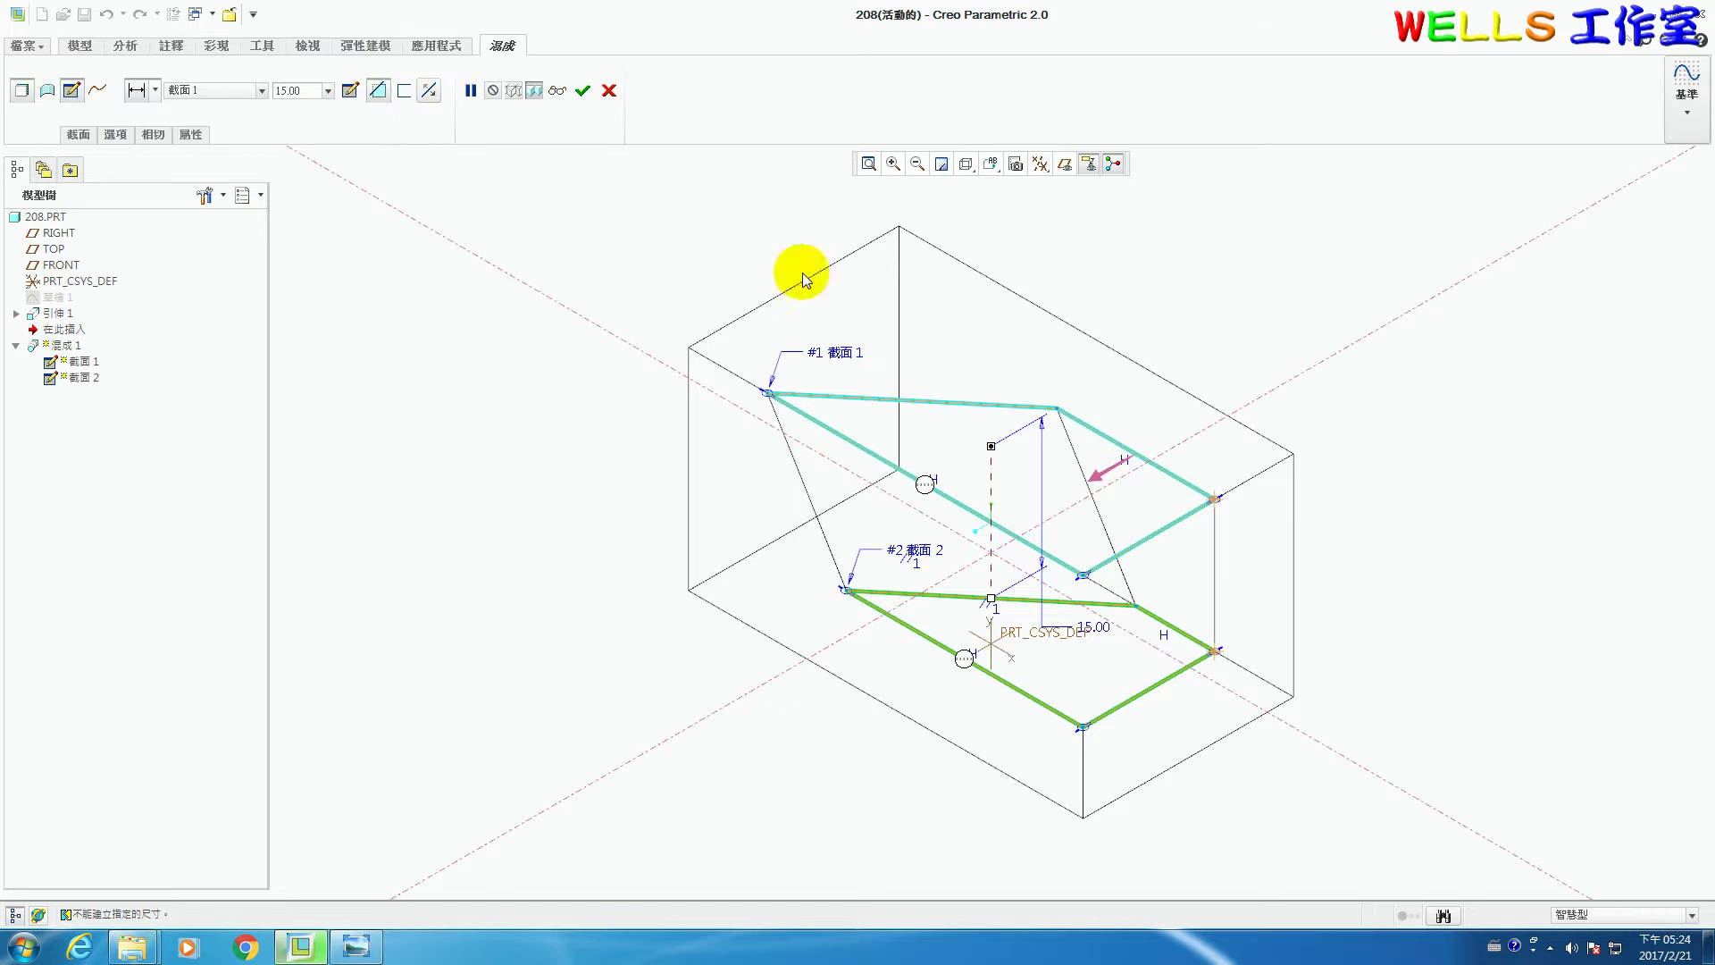
{"action": "left_click", "coordinate": [966, 164]}
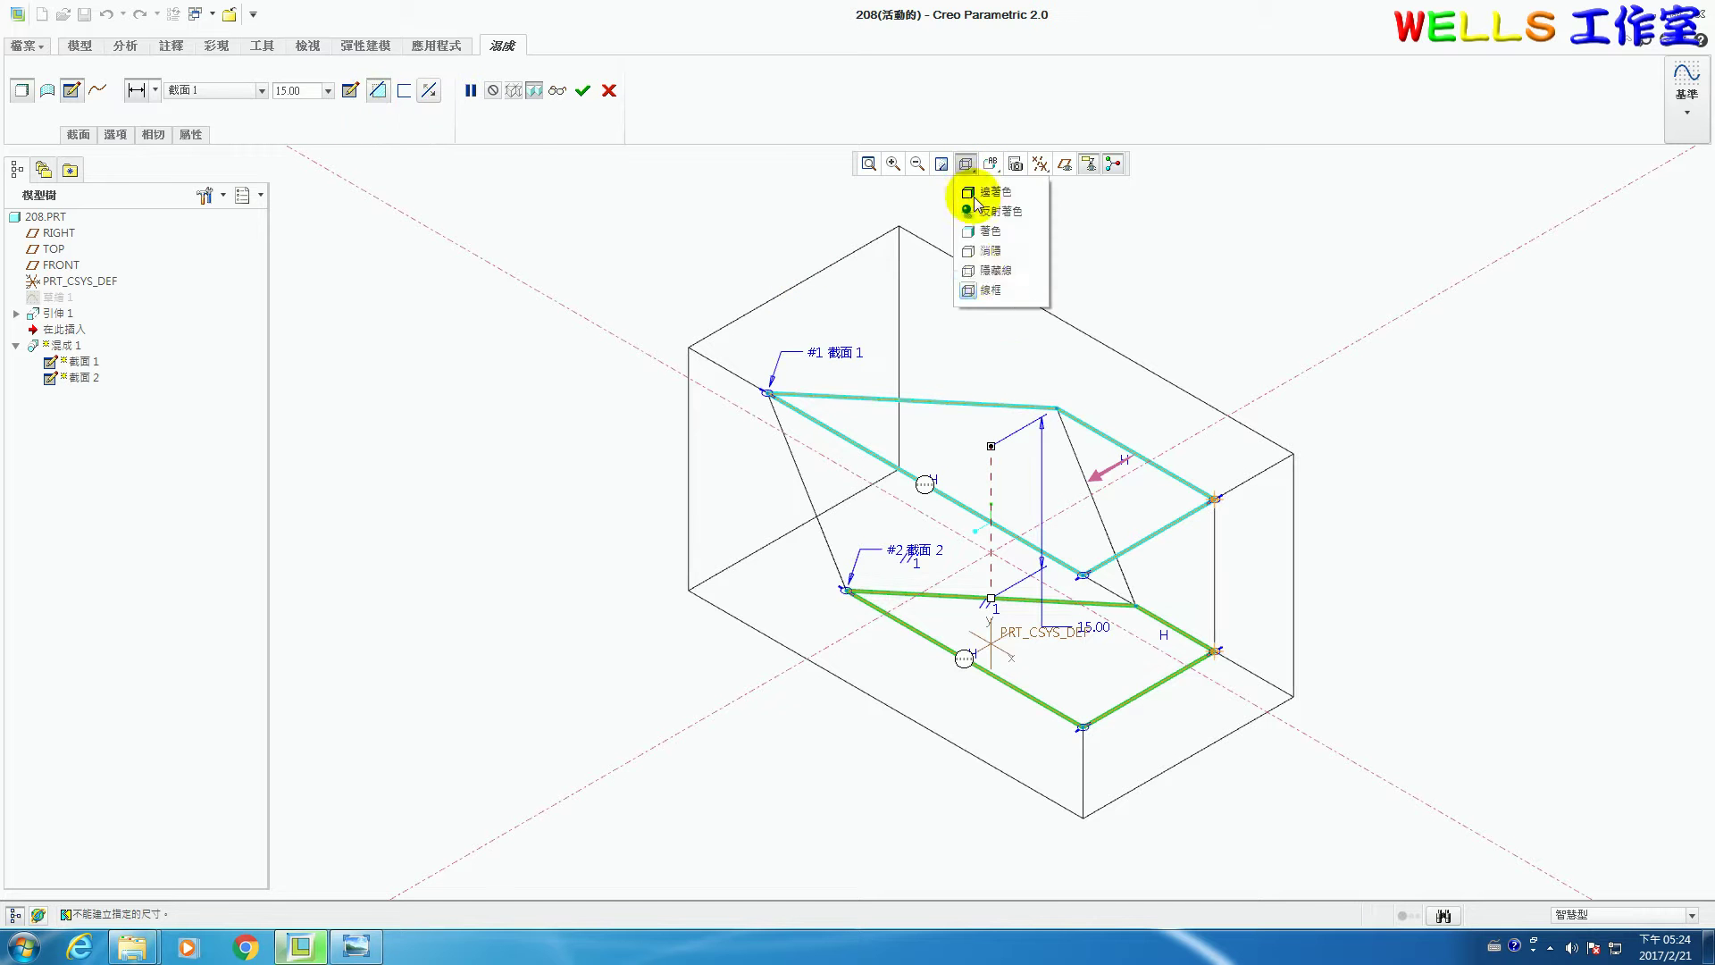
{"action": "left_click", "coordinate": [1008, 234]}
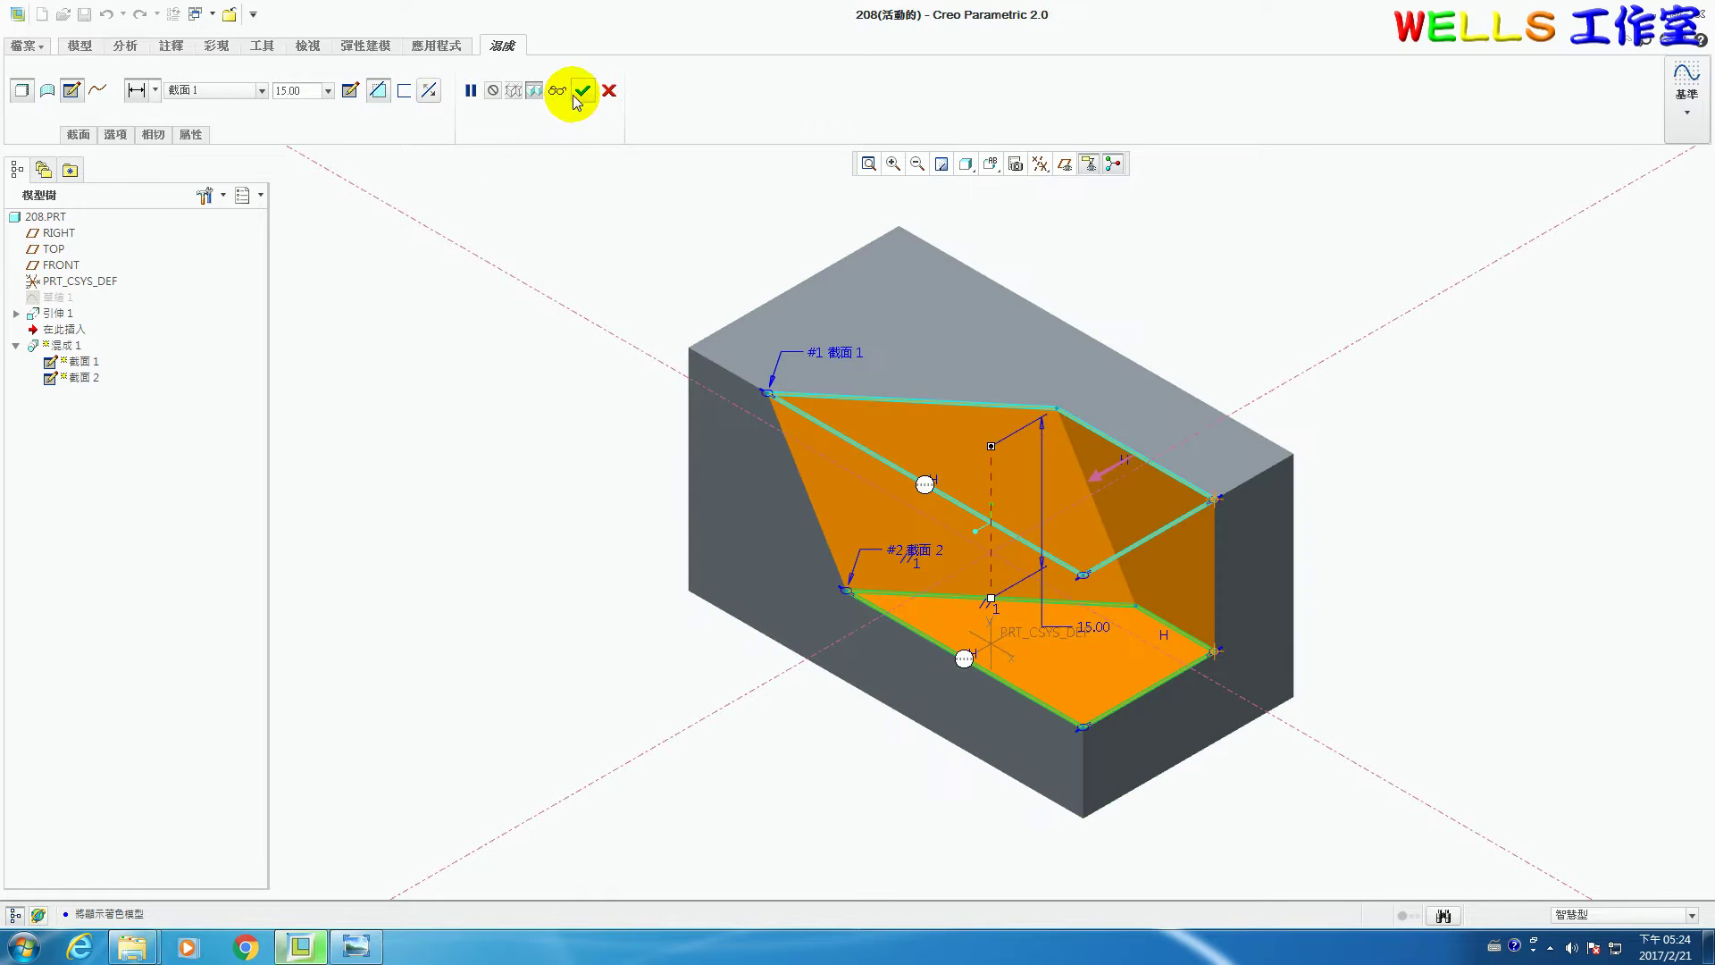
{"action": "left_click", "coordinate": [580, 90]}
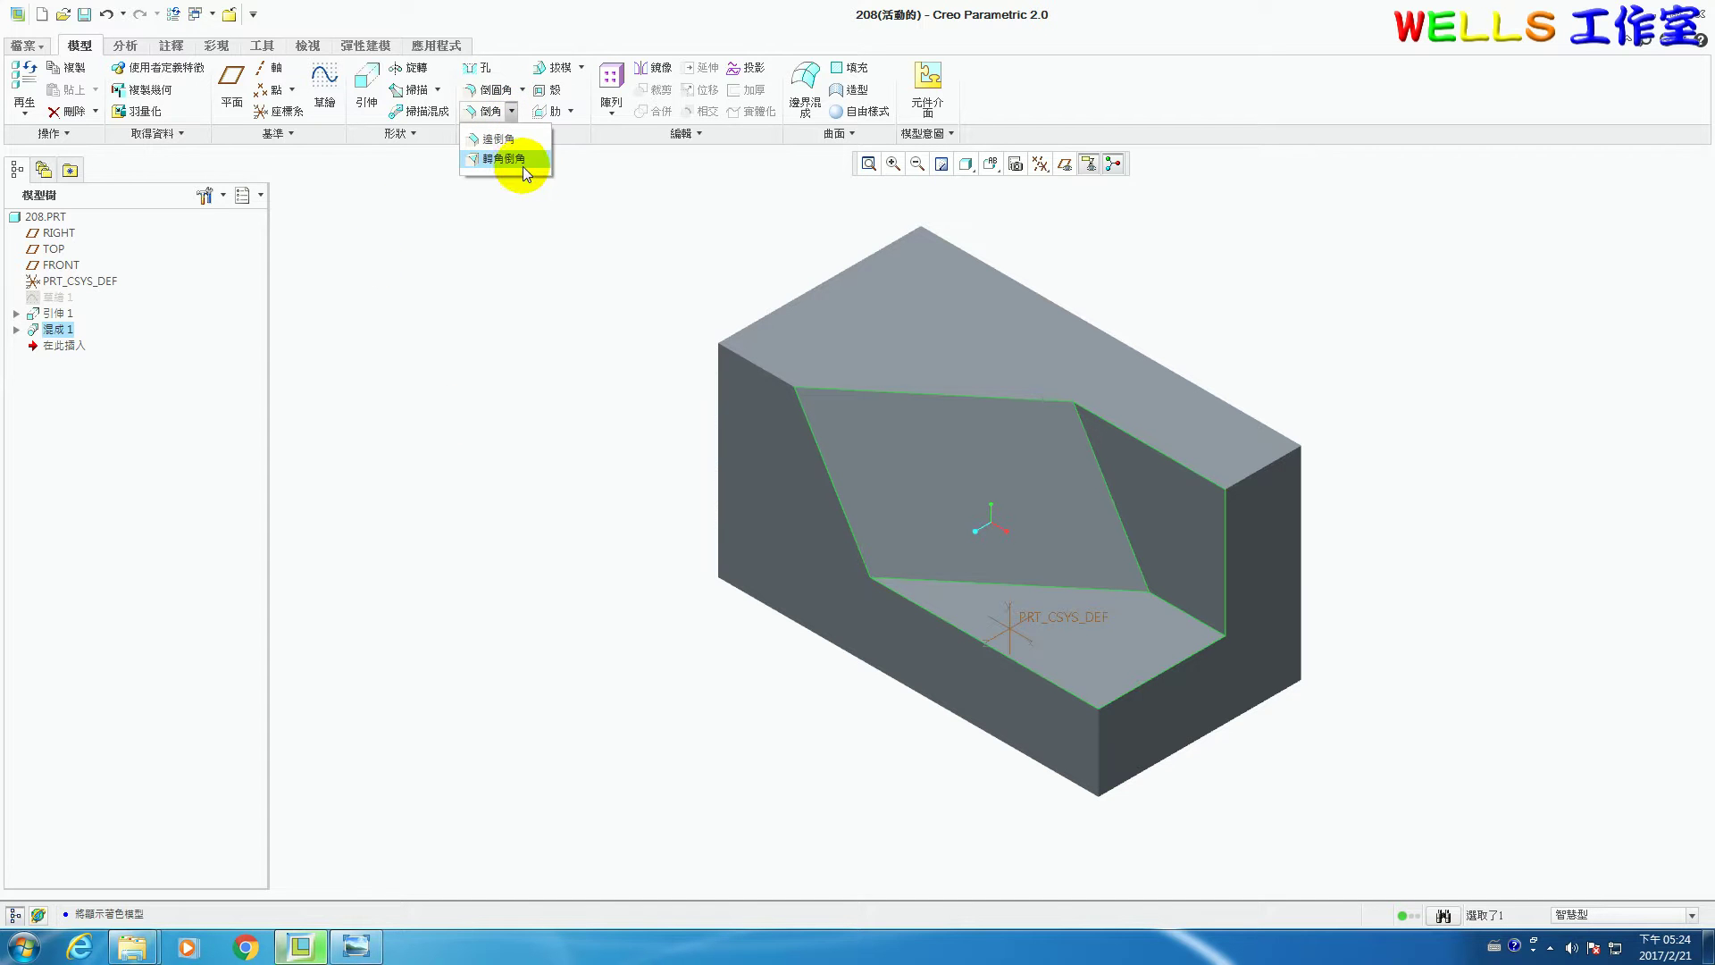
- Cut a corner chamfer at the pocket floor's front right vertex with D1, D2 and D3 at 9 mm
{"action": "left_click", "coordinate": [518, 161]}
{"action": "left_click", "coordinate": [1111, 709]}
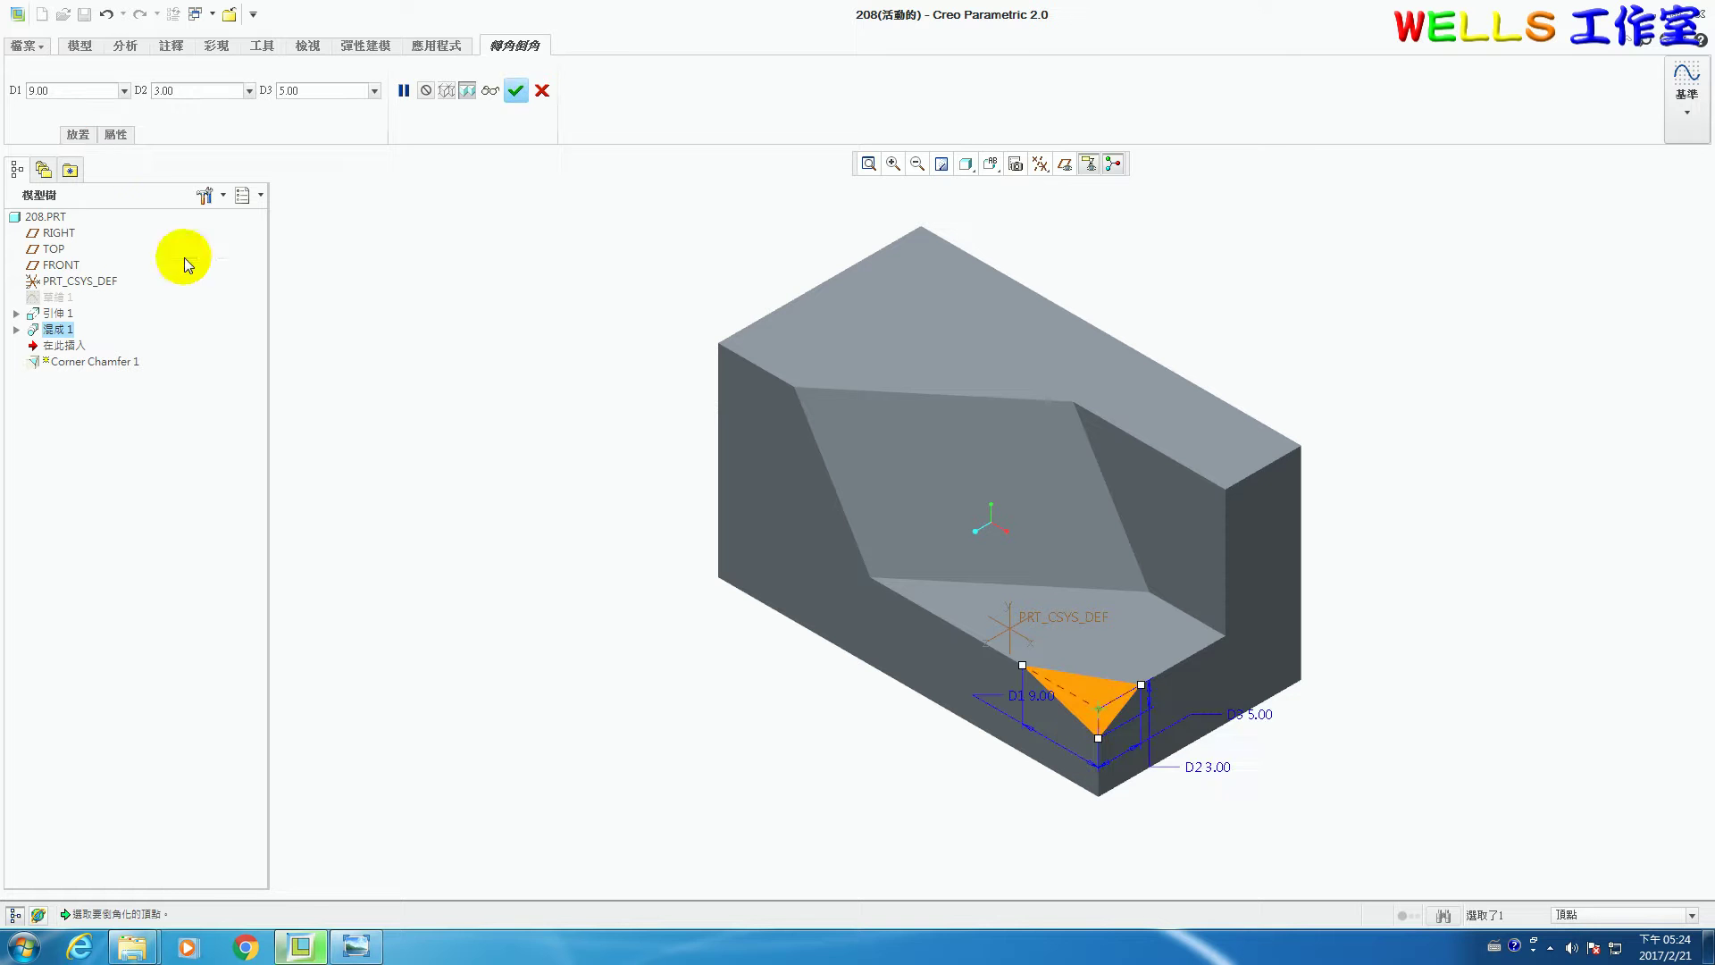
{"action": "left_click", "coordinate": [174, 90]}
{"action": "left_click_drag", "start_coordinate": [175, 89], "coordinate": [129, 86]}
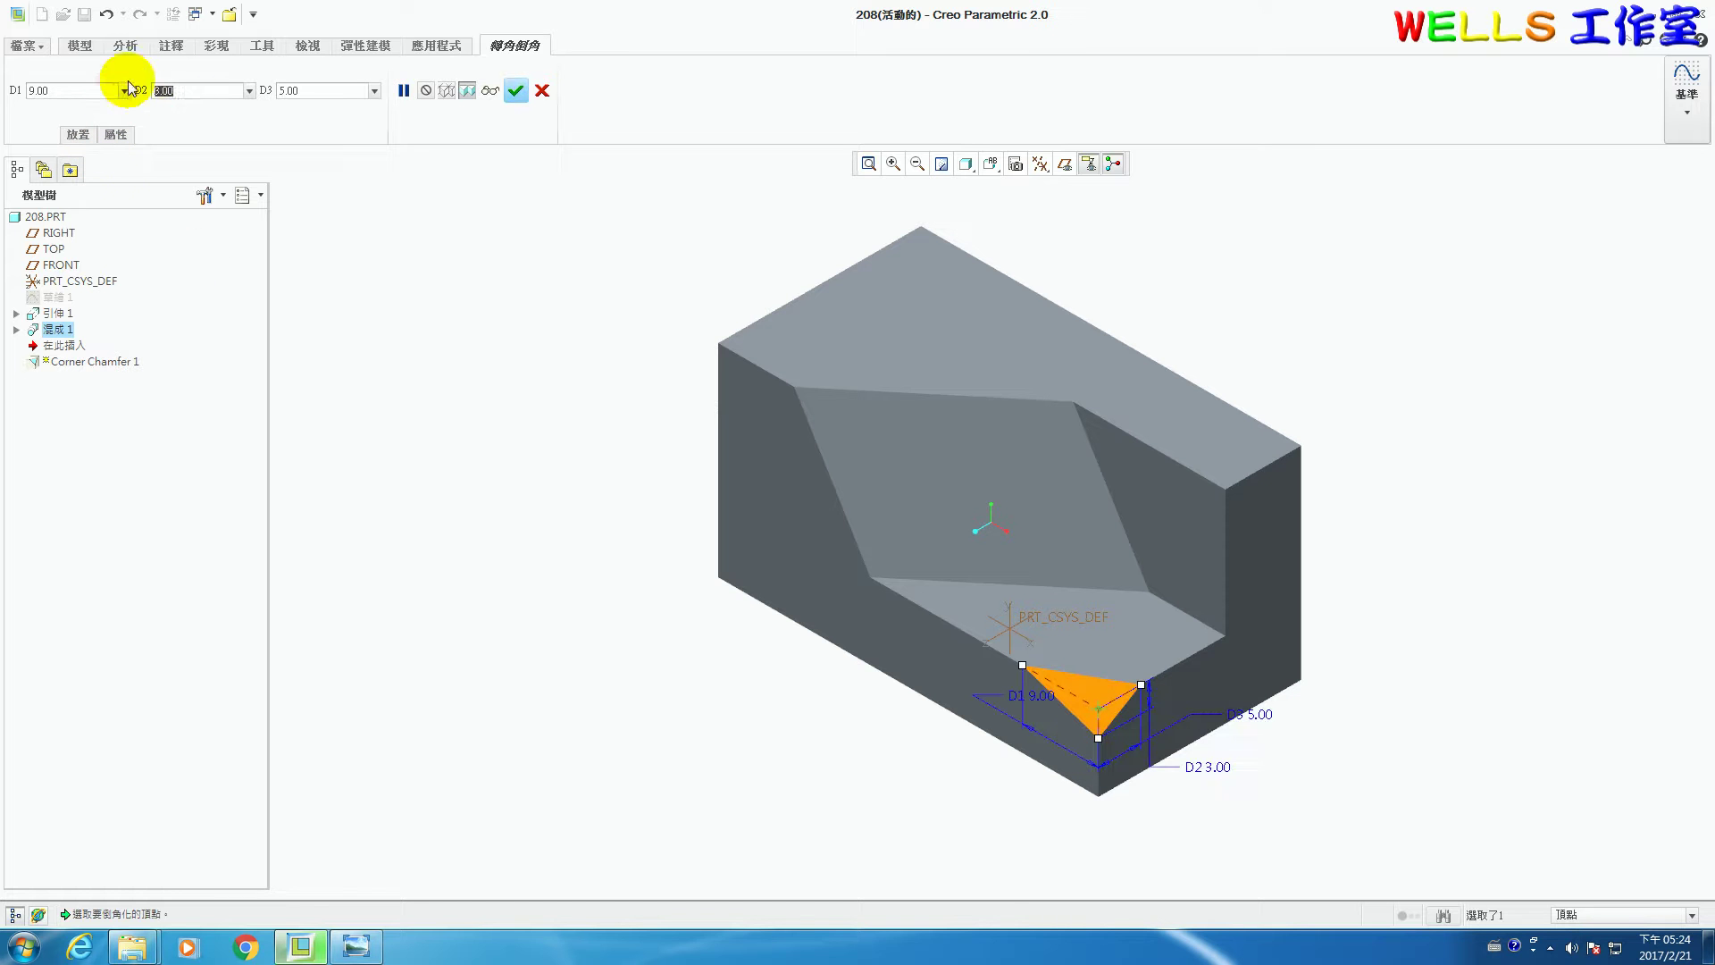
{"action": "type", "text": "9"}
{"action": "left_click", "coordinate": [282, 90]}
{"action": "left_click_drag", "start_coordinate": [302, 90], "coordinate": [262, 82]}
{"action": "type", "text": "9"}
{"action": "key", "text": "Return"}
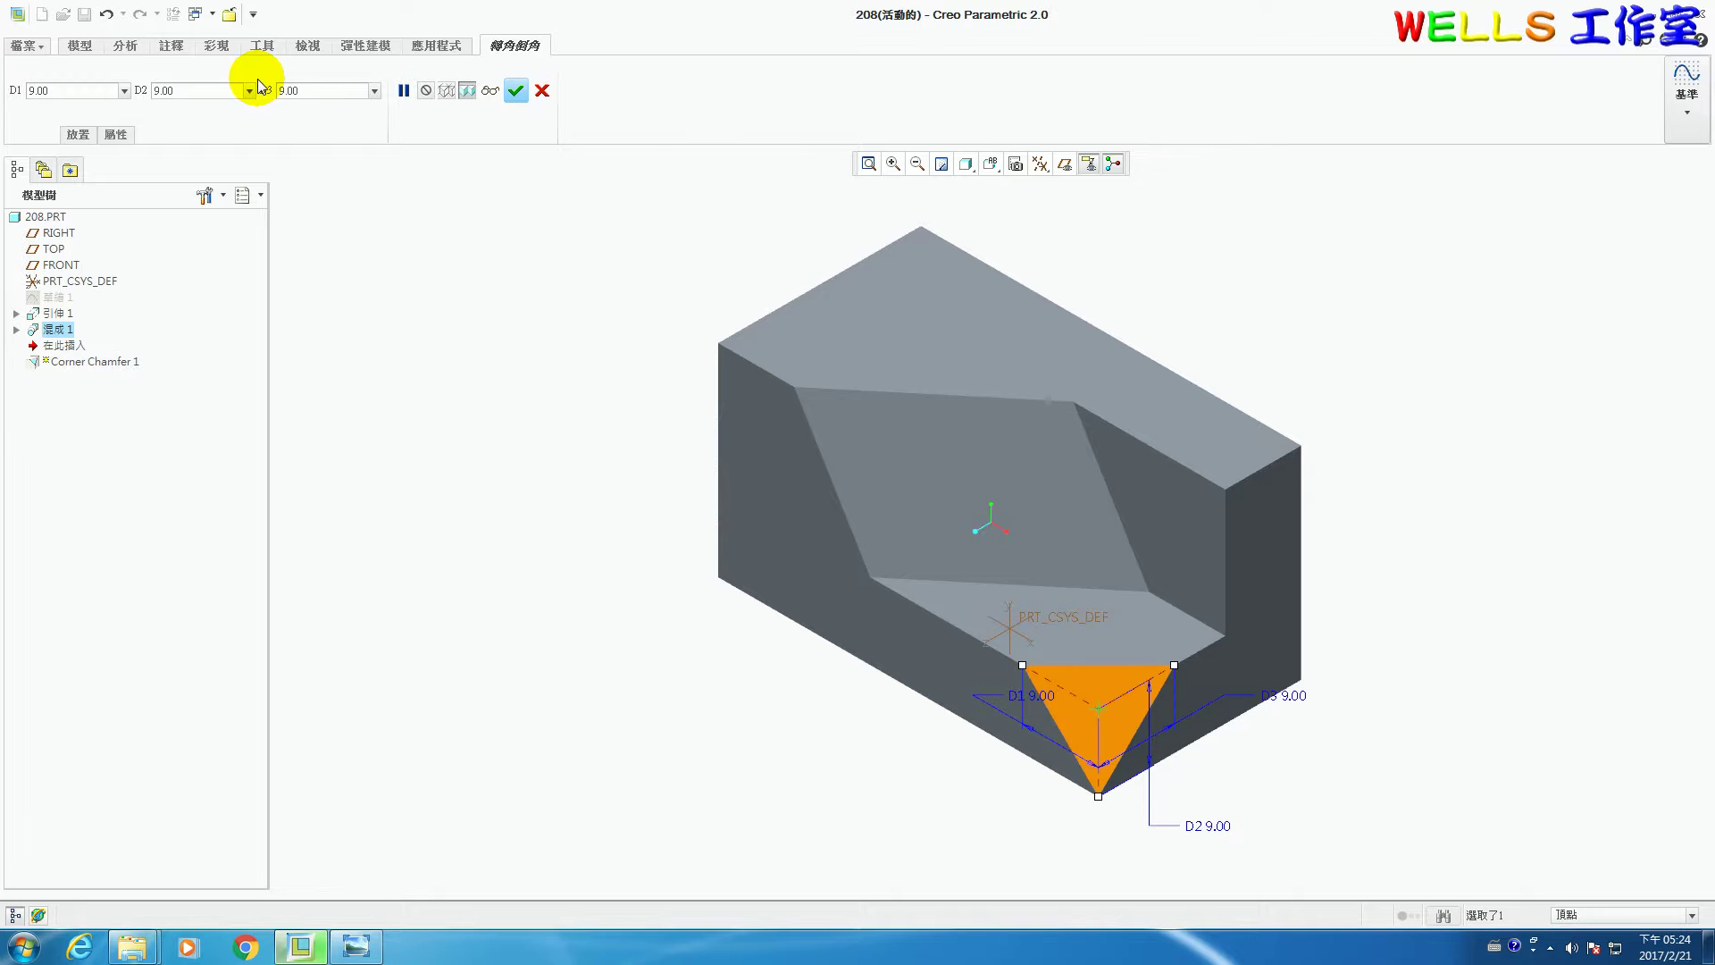
{"action": "left_click", "coordinate": [516, 91]}
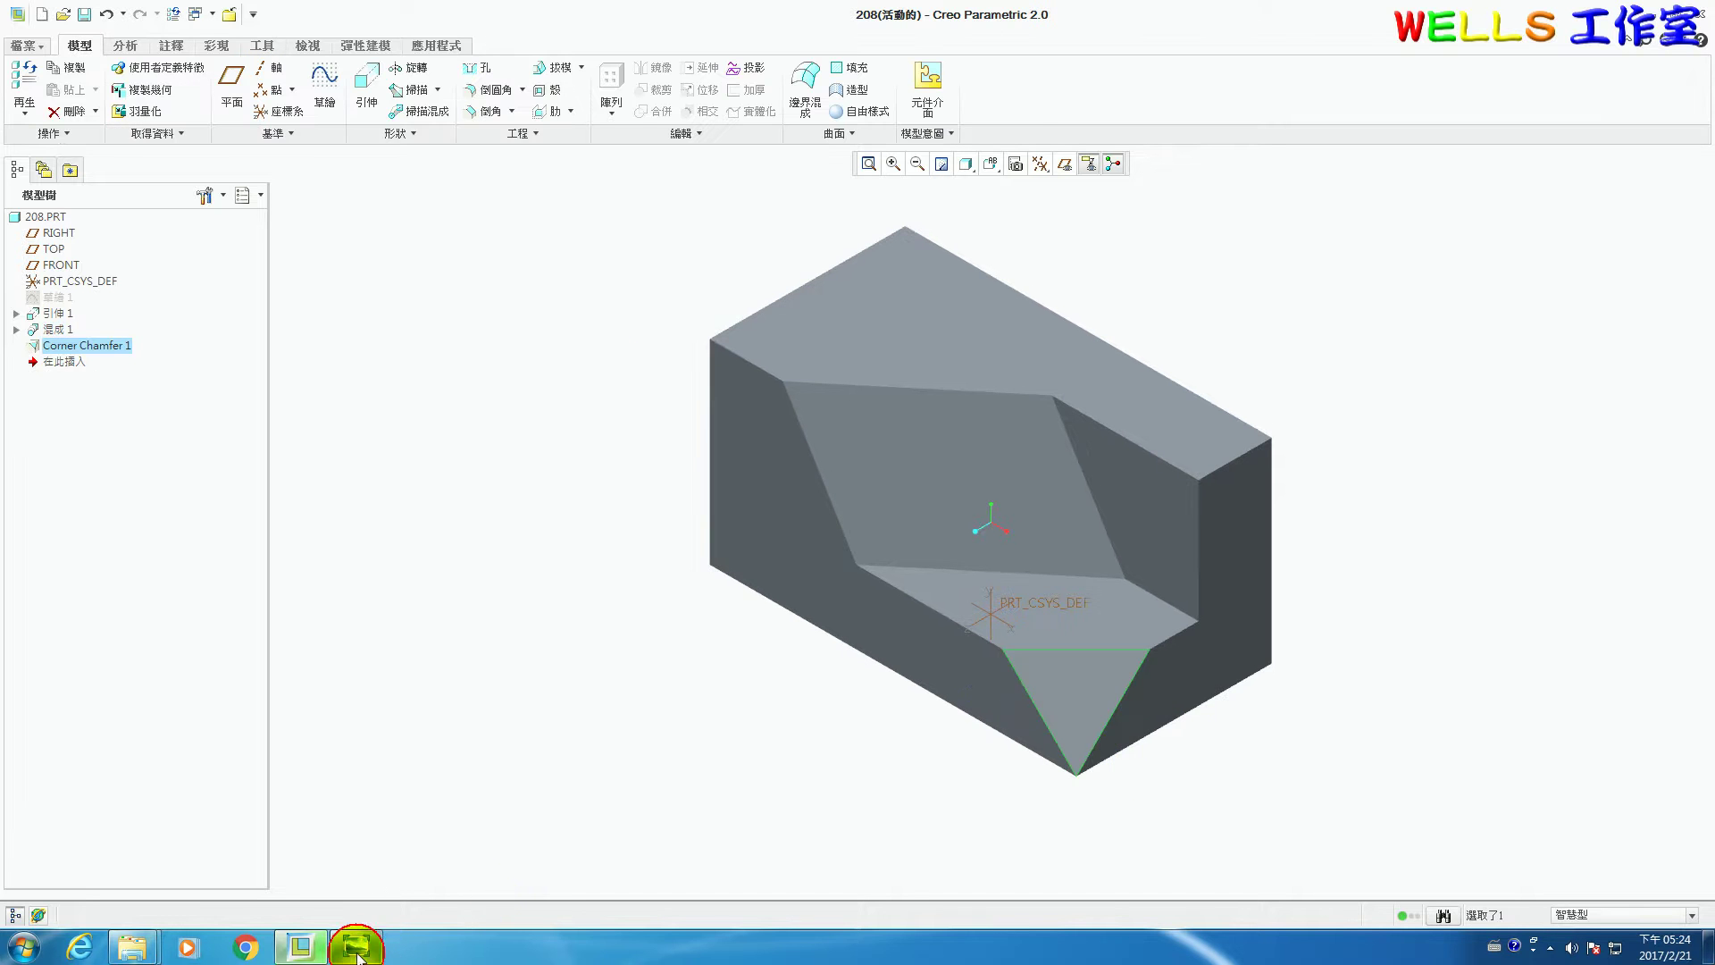
- Switch to the reference drawing in Windows Photo Viewer to compare it with the model
{"action": "left_click", "coordinate": [380, 952]}
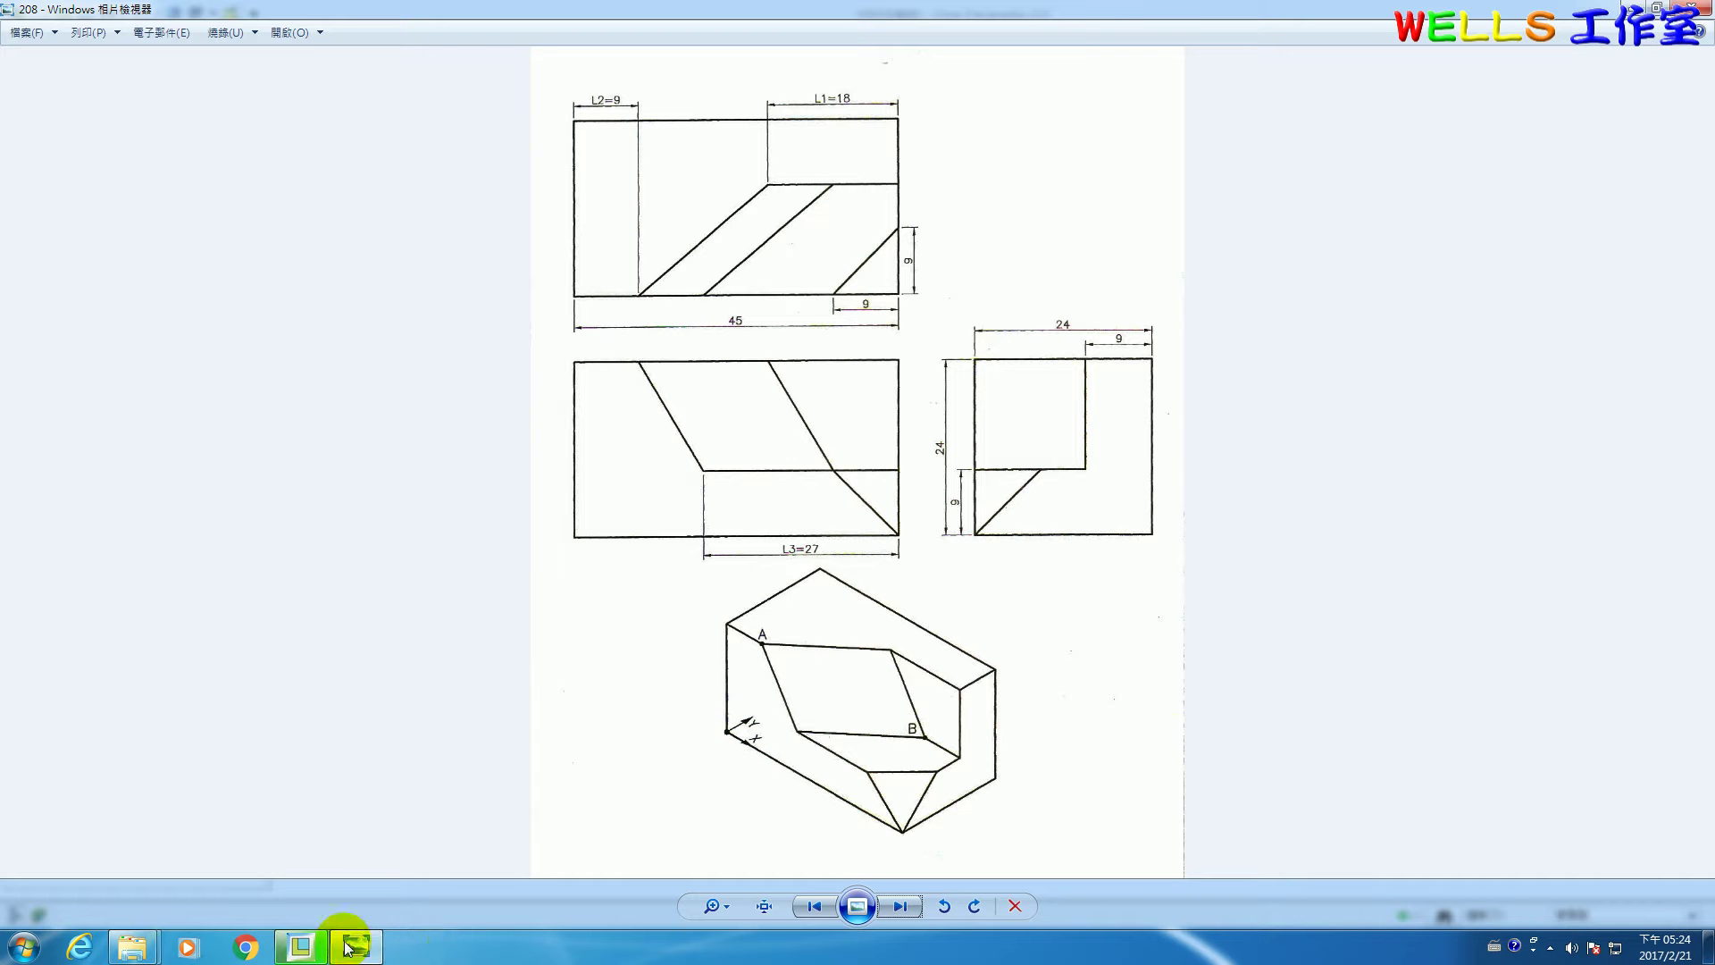
- Return to Creo Parametric and start a coordinate system with its origin at the block's lower front left vertex, matching the drawing
{"action": "left_click", "coordinate": [300, 947]}
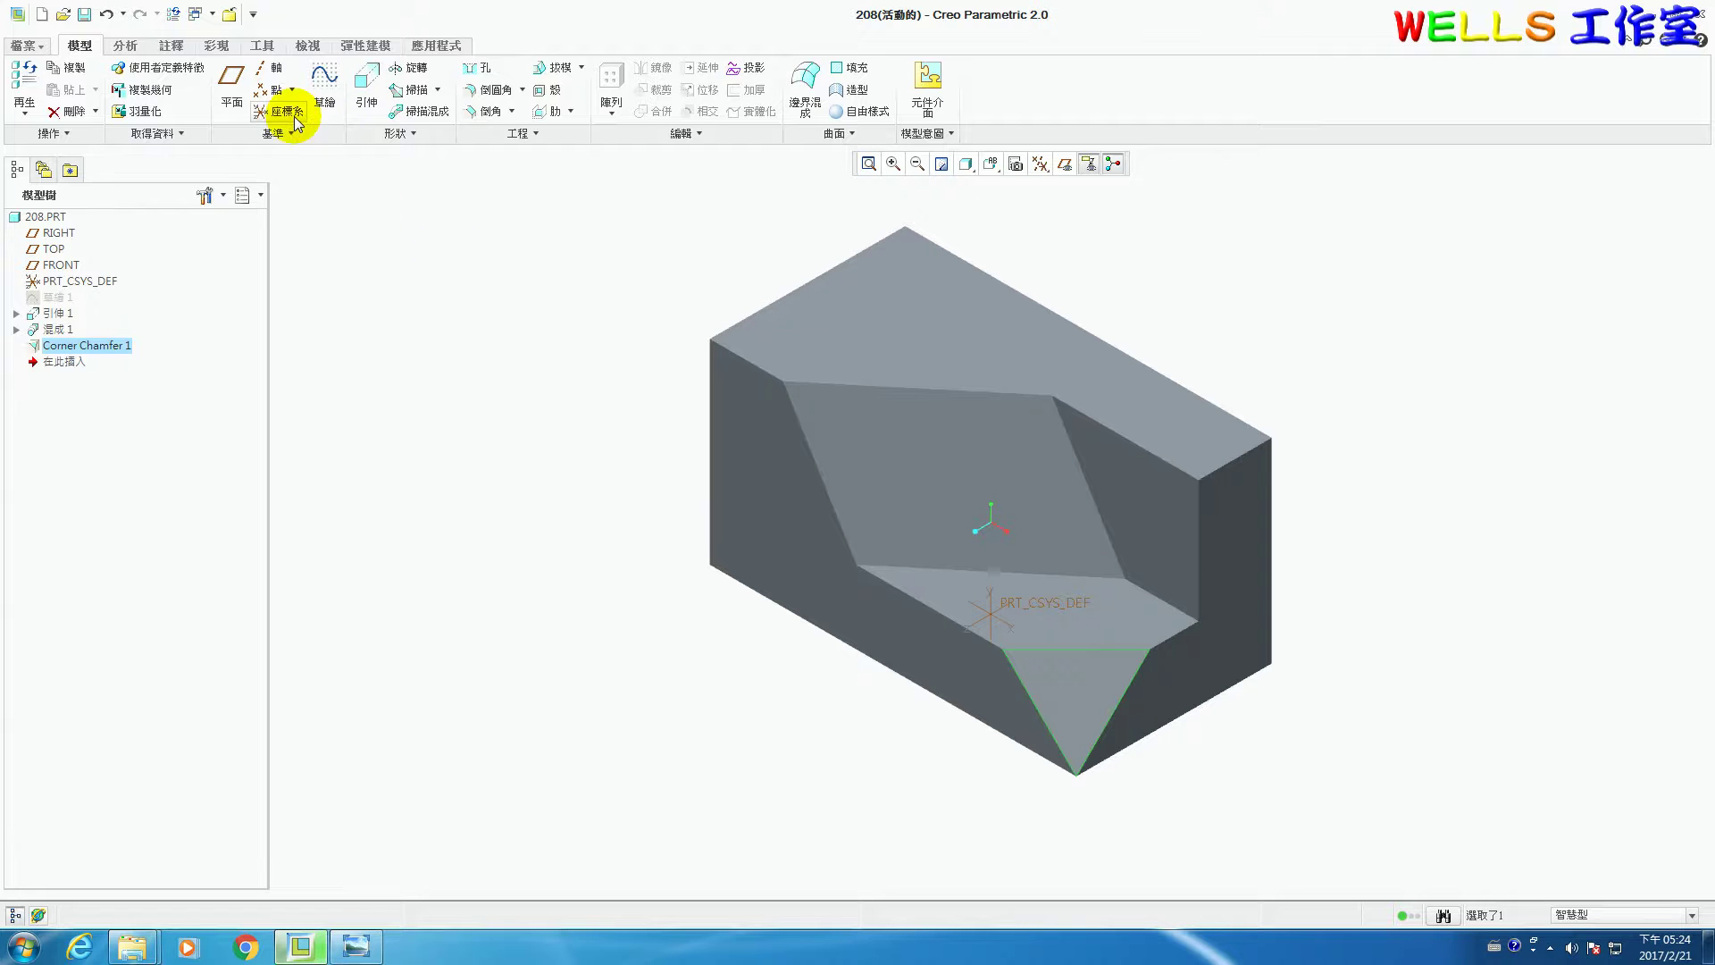
{"action": "left_click", "coordinate": [711, 567]}
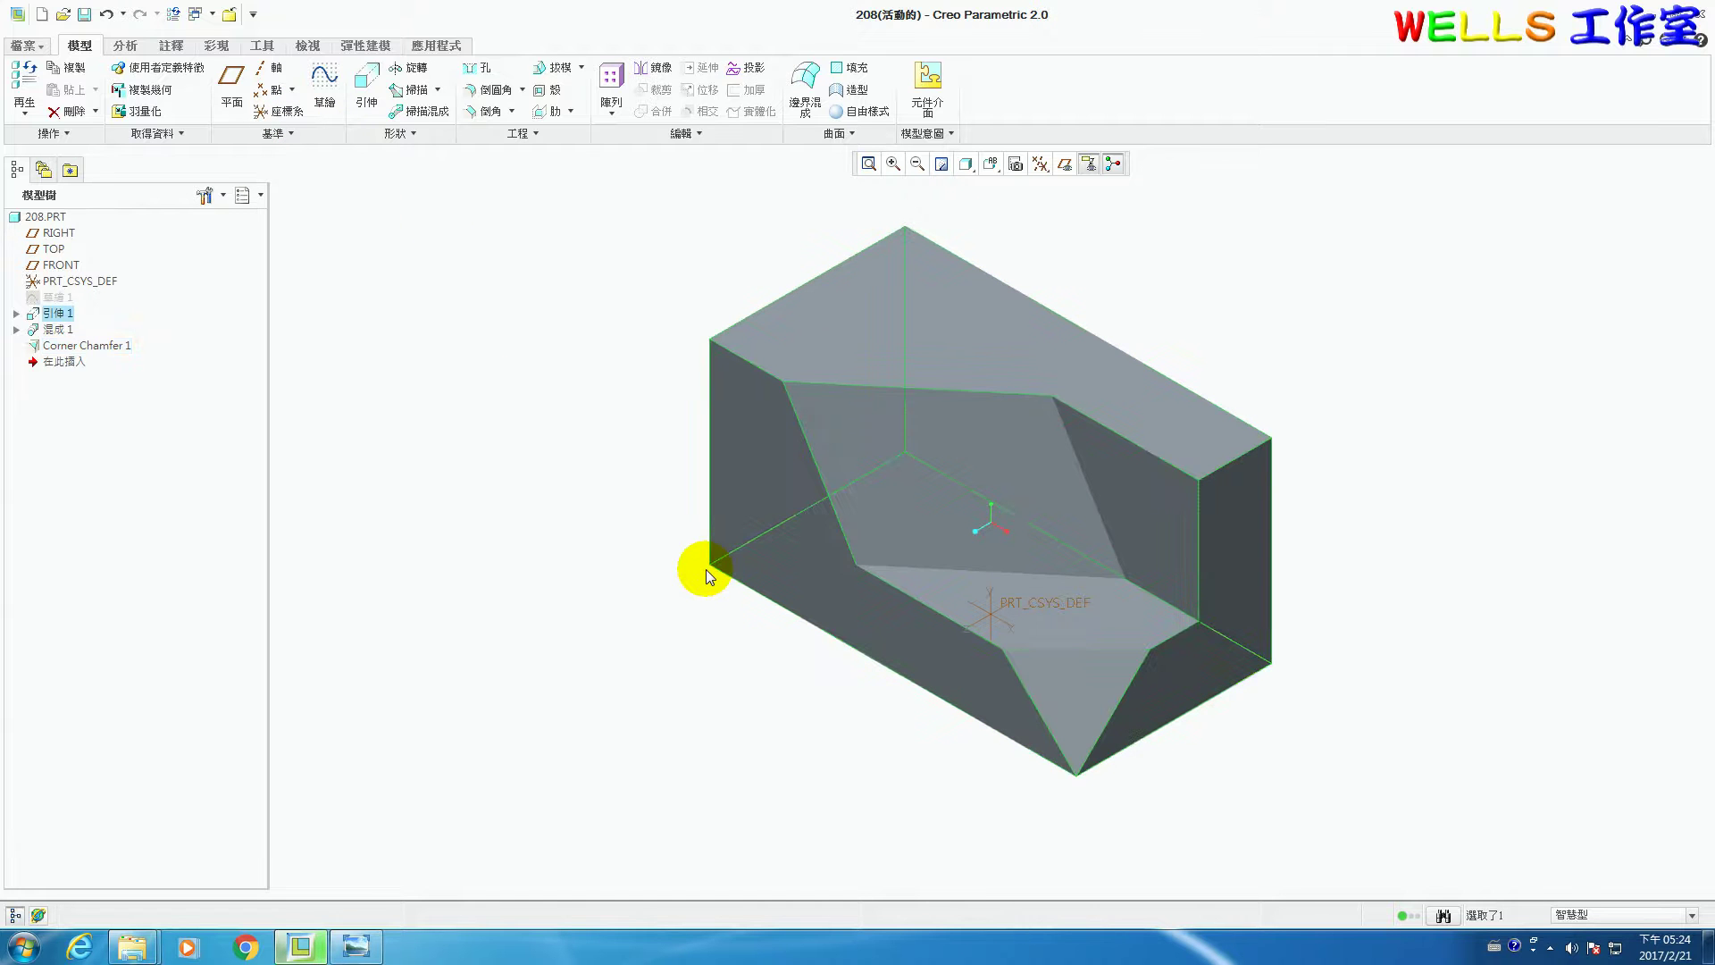
{"action": "left_click", "coordinate": [359, 948]}
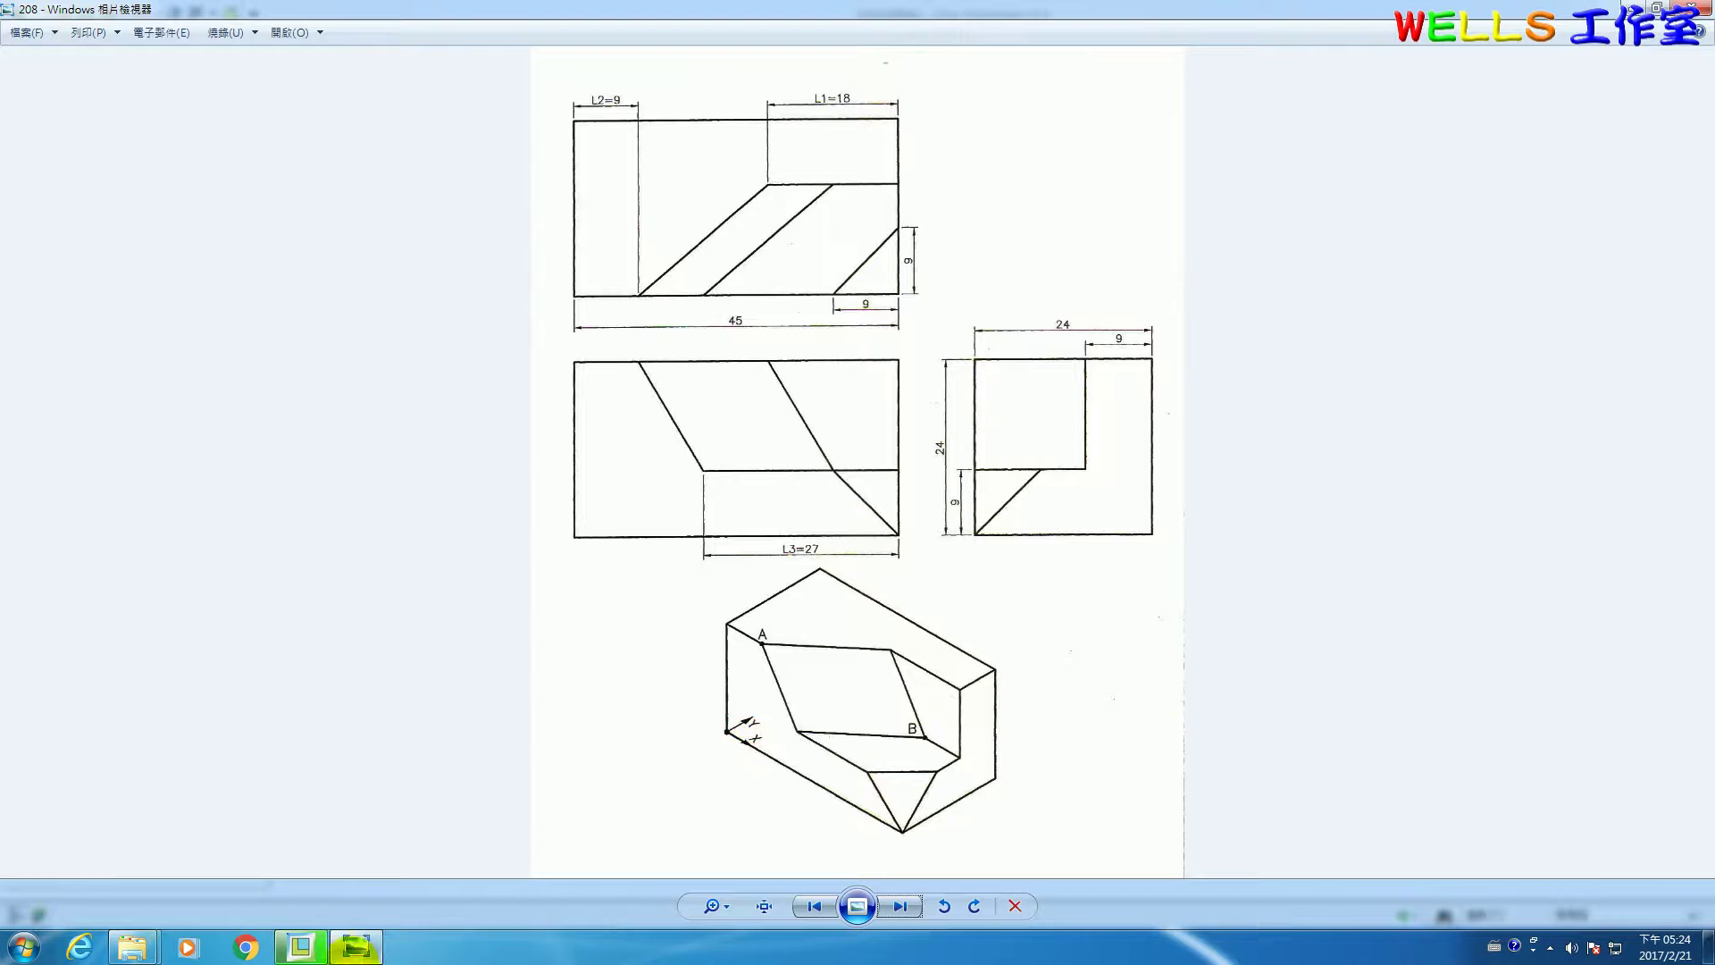
{"action": "left_click", "coordinate": [333, 937]}
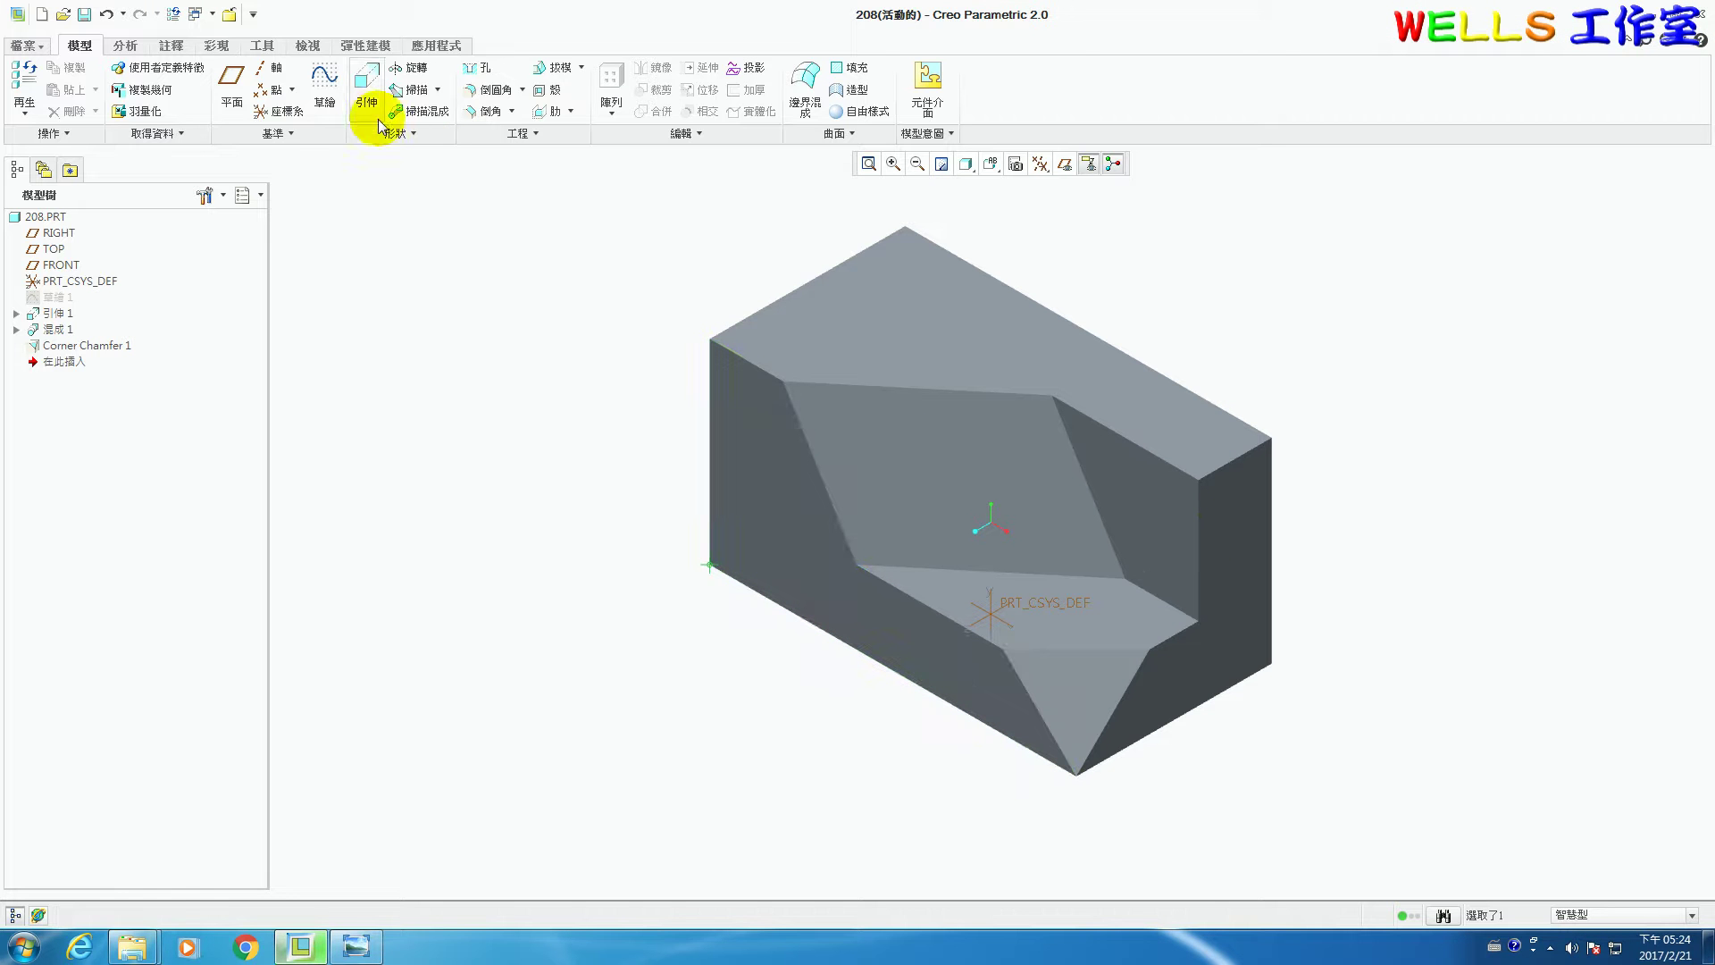
{"action": "left_click", "coordinate": [284, 112]}
{"action": "left_click", "coordinate": [710, 564]}
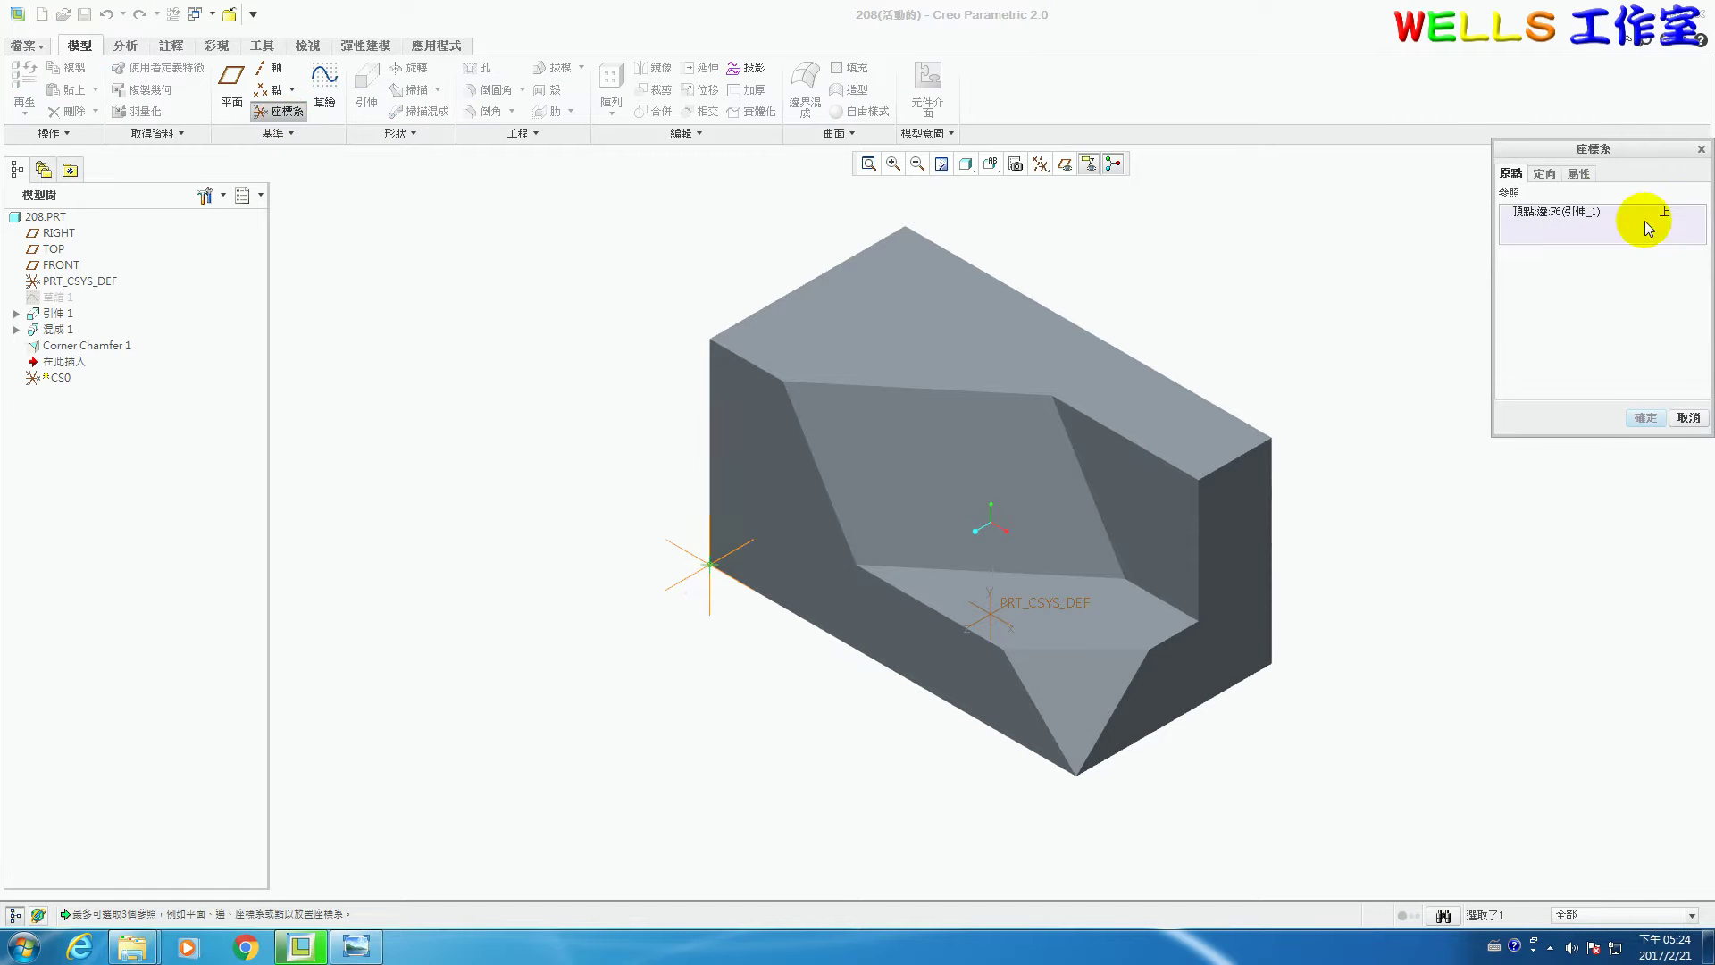
- Orient the coordinate system with X along the bottom front edge and Y along the bottom left edge, flip Y, and finish it
{"action": "left_click", "coordinate": [1551, 174]}
{"action": "left_click", "coordinate": [1617, 262]}
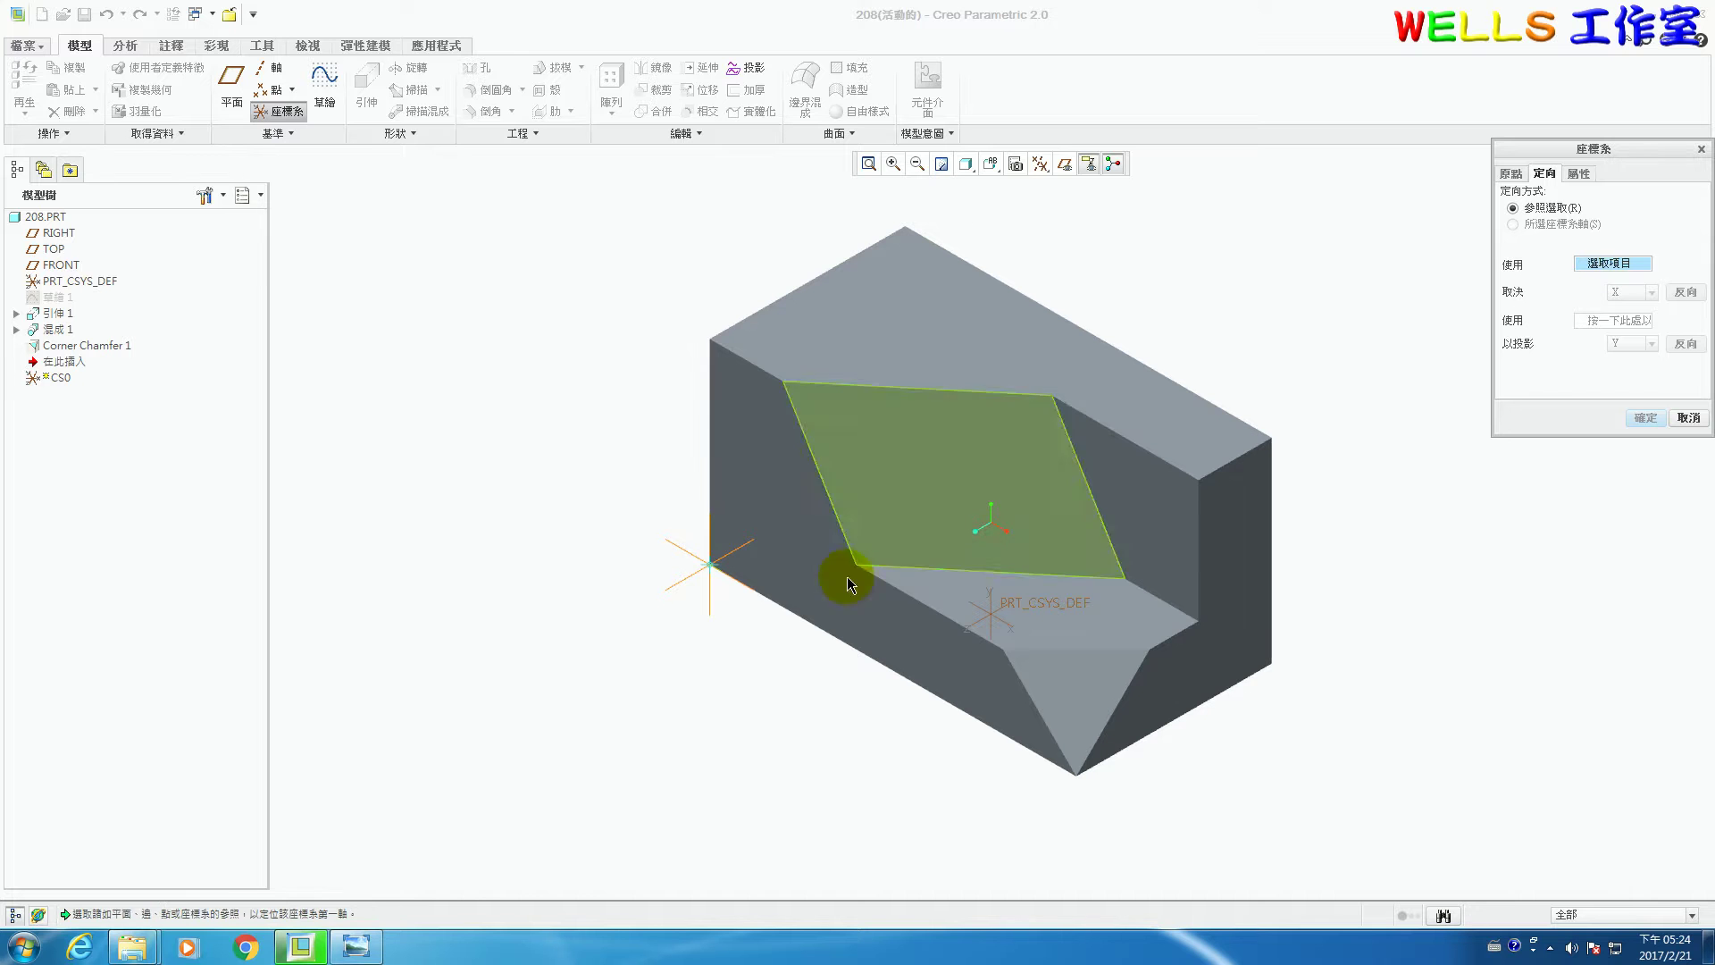
{"action": "left_click", "coordinate": [794, 615]}
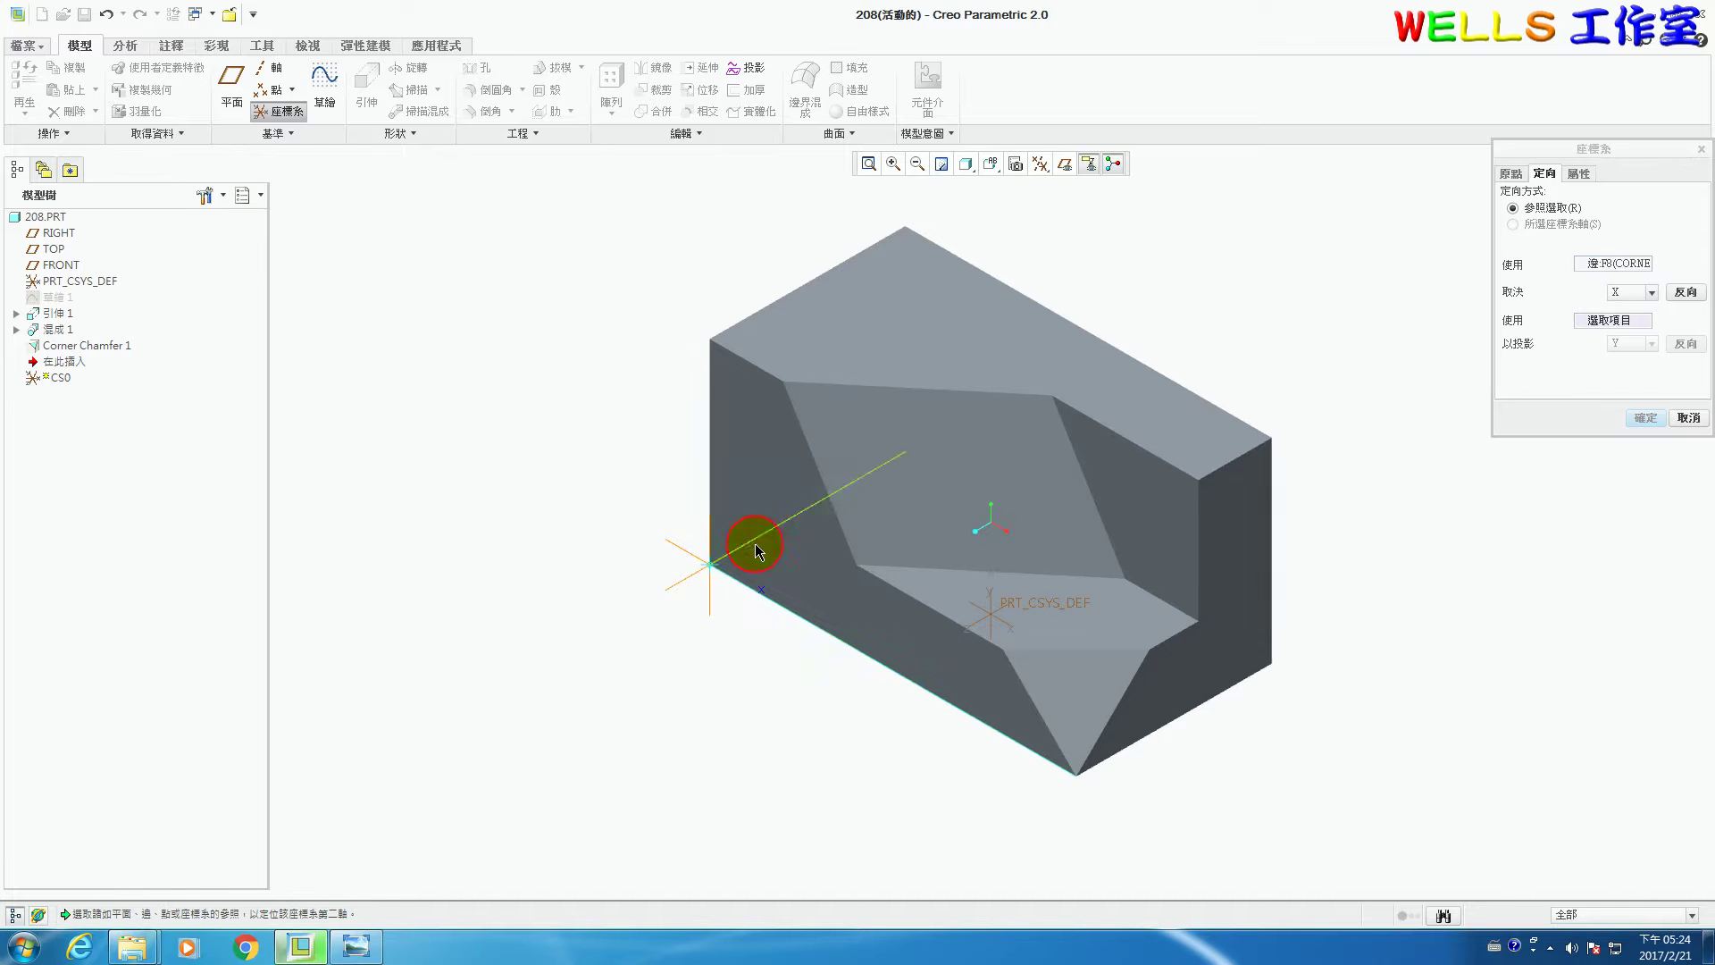
{"action": "left_click", "coordinate": [754, 551]}
{"action": "left_click", "coordinate": [1685, 345]}
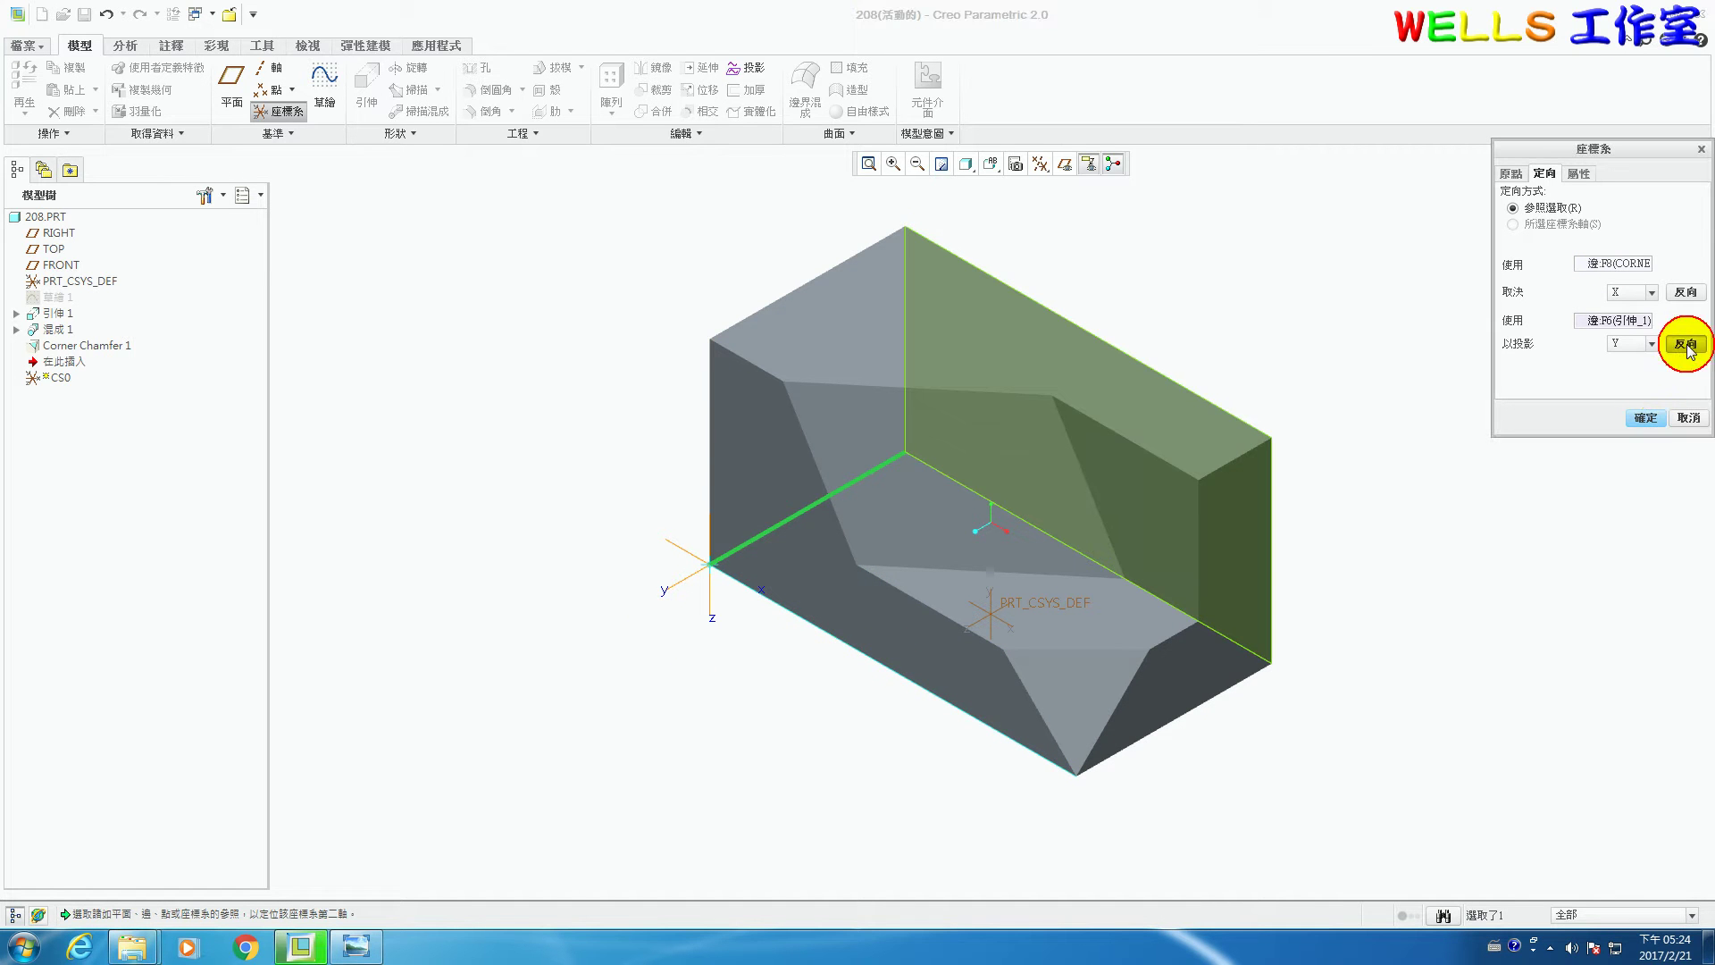
{"action": "left_click", "coordinate": [1659, 419]}
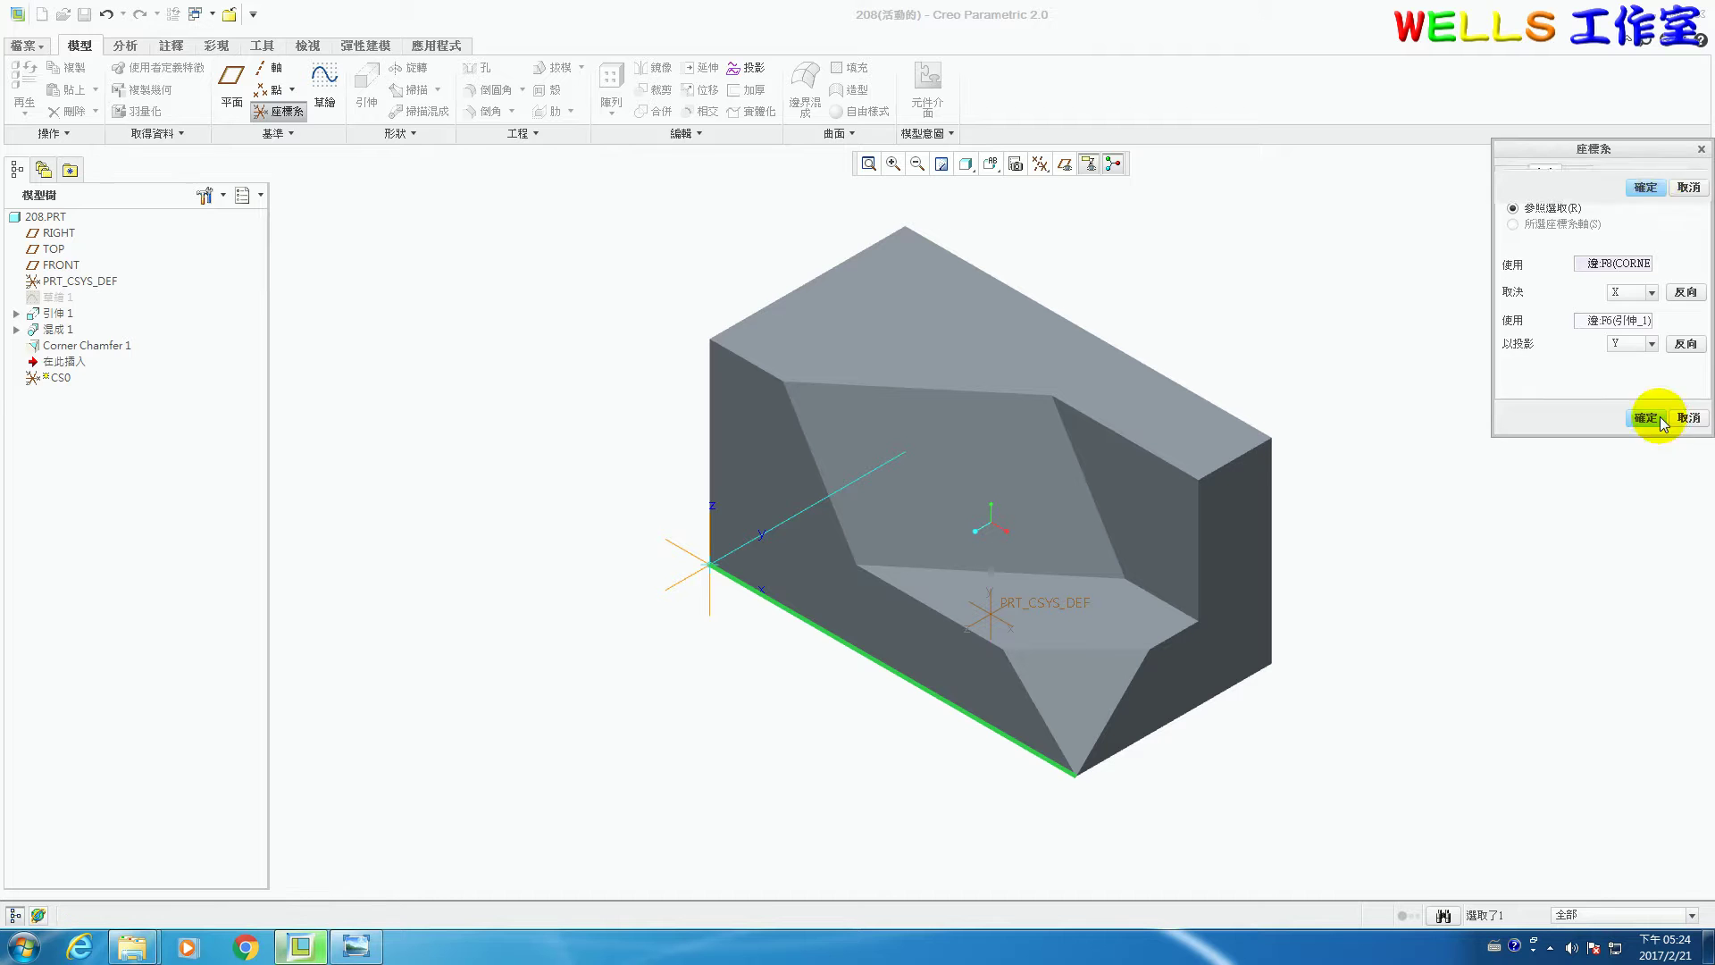
- Compute the part's mass properties relative to CS0, view the full report, and close both windows
{"action": "left_click", "coordinate": [123, 47]}
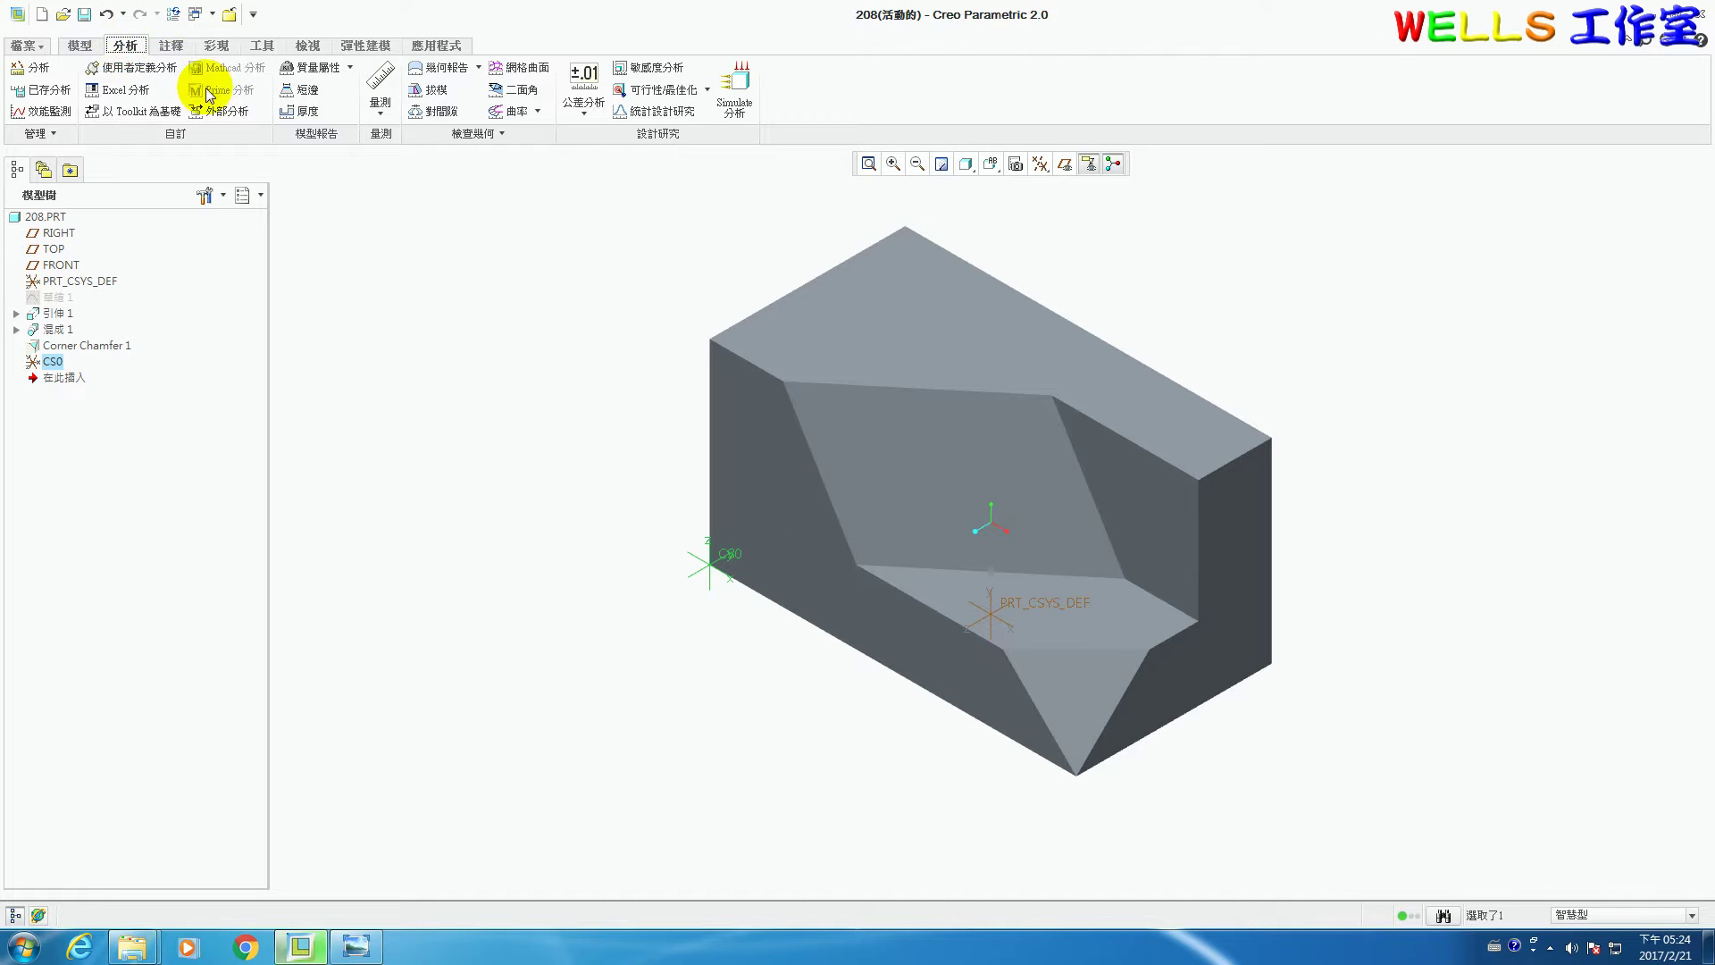
{"action": "left_click", "coordinate": [324, 68]}
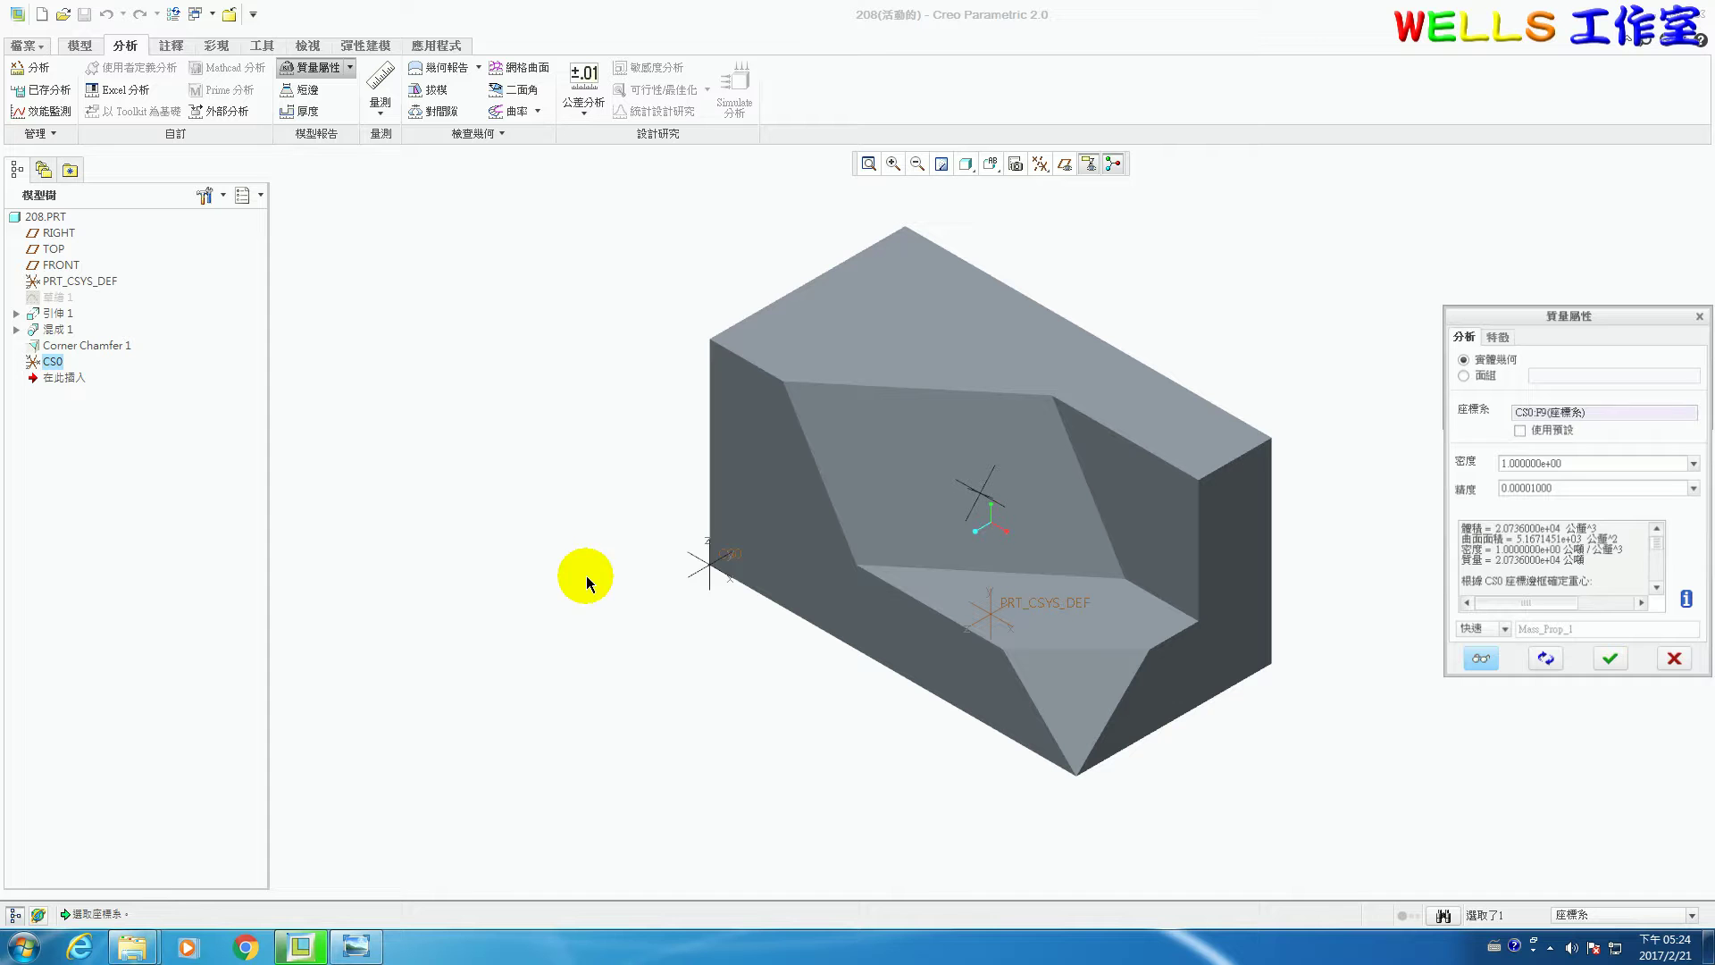
{"action": "left_click", "coordinate": [1688, 601]}
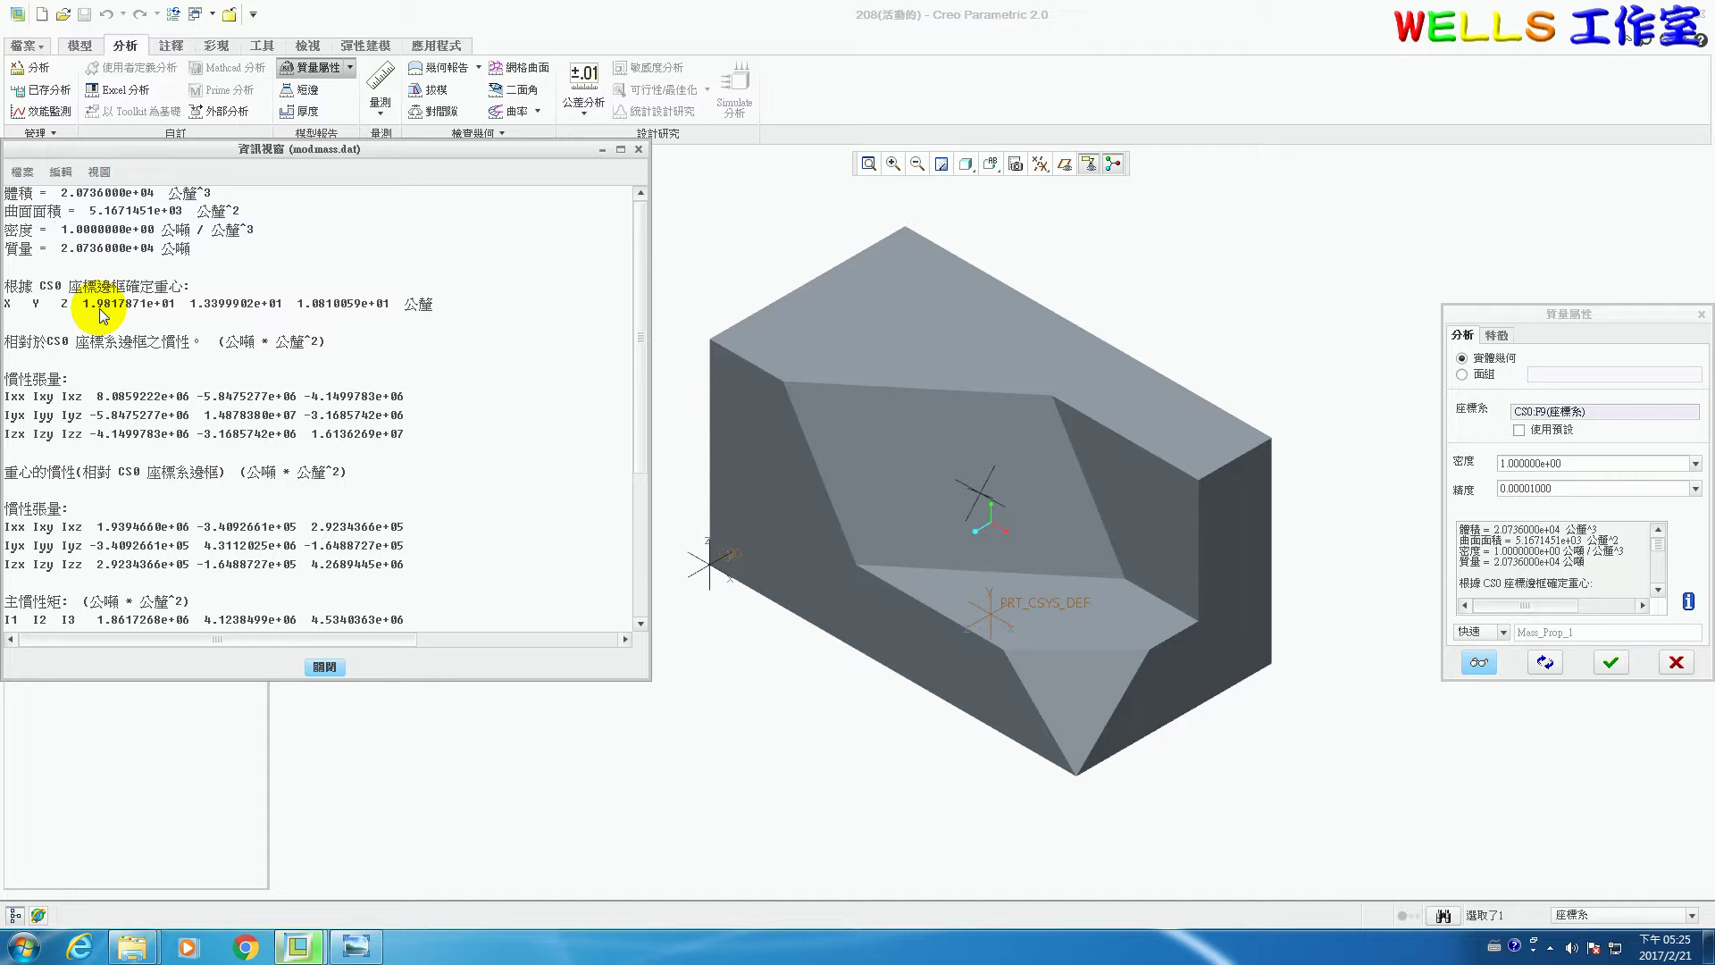
{"action": "left_click", "coordinate": [638, 149]}
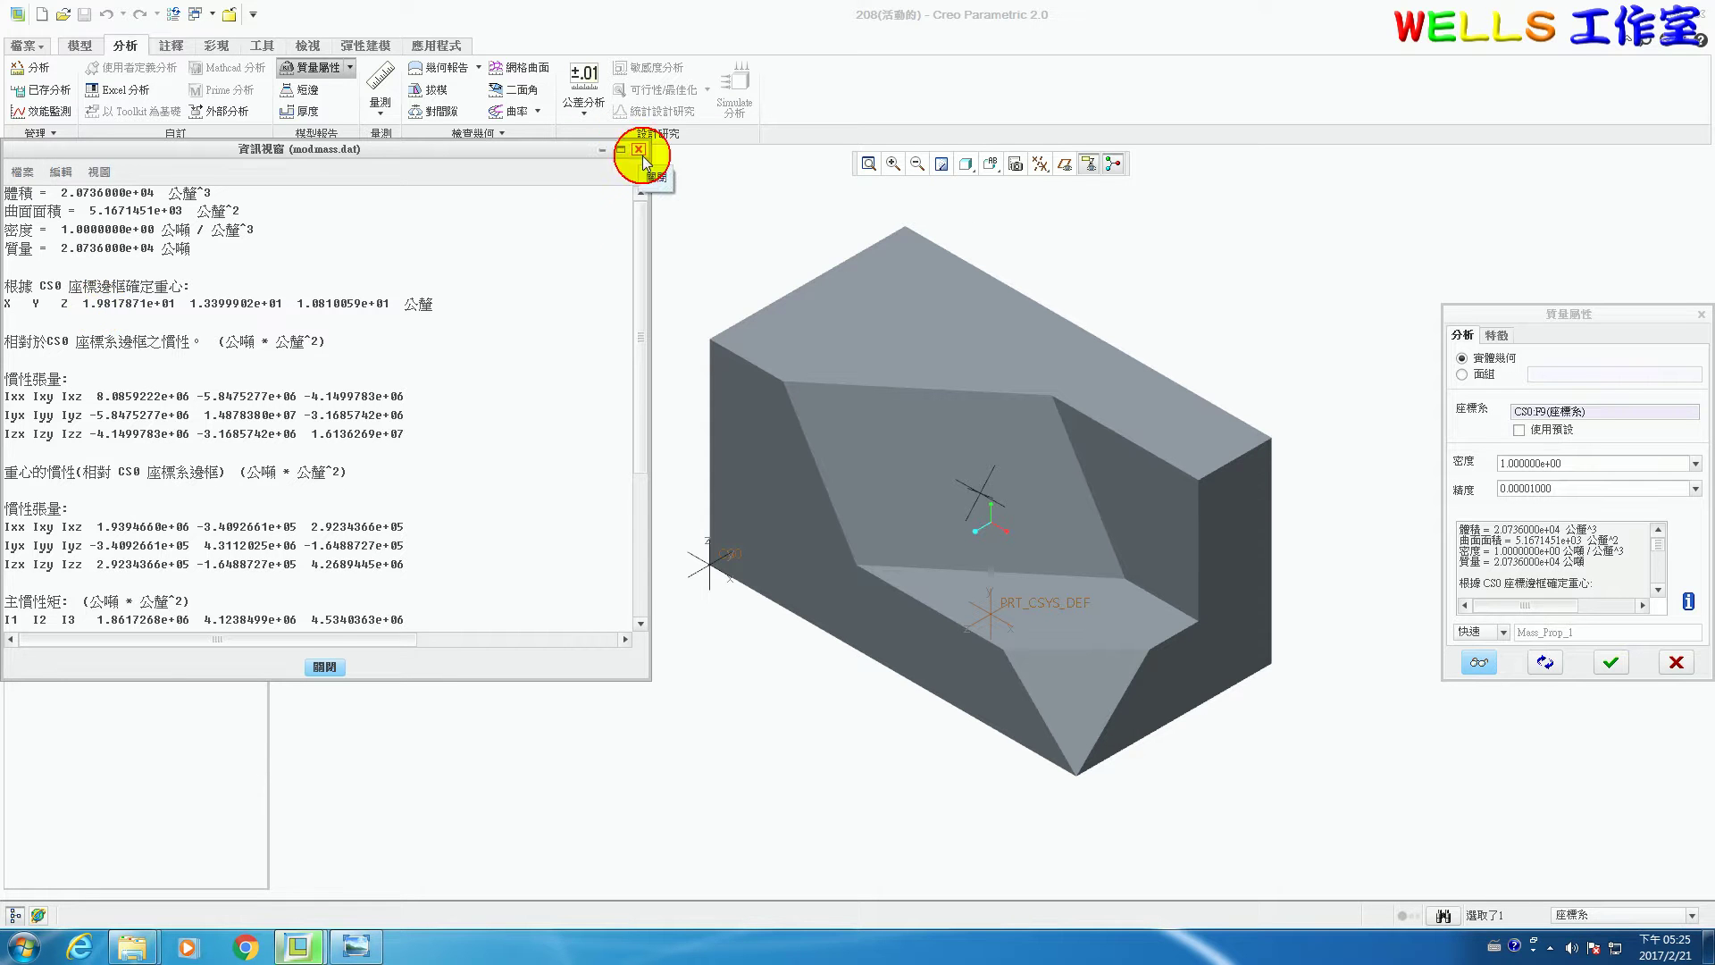
{"action": "left_click", "coordinate": [1702, 313]}
- Check the reference drawing, redefine the pocket blend in Creo Parametric, and open its section 1 sketch for editing
{"action": "left_click", "coordinate": [360, 947]}
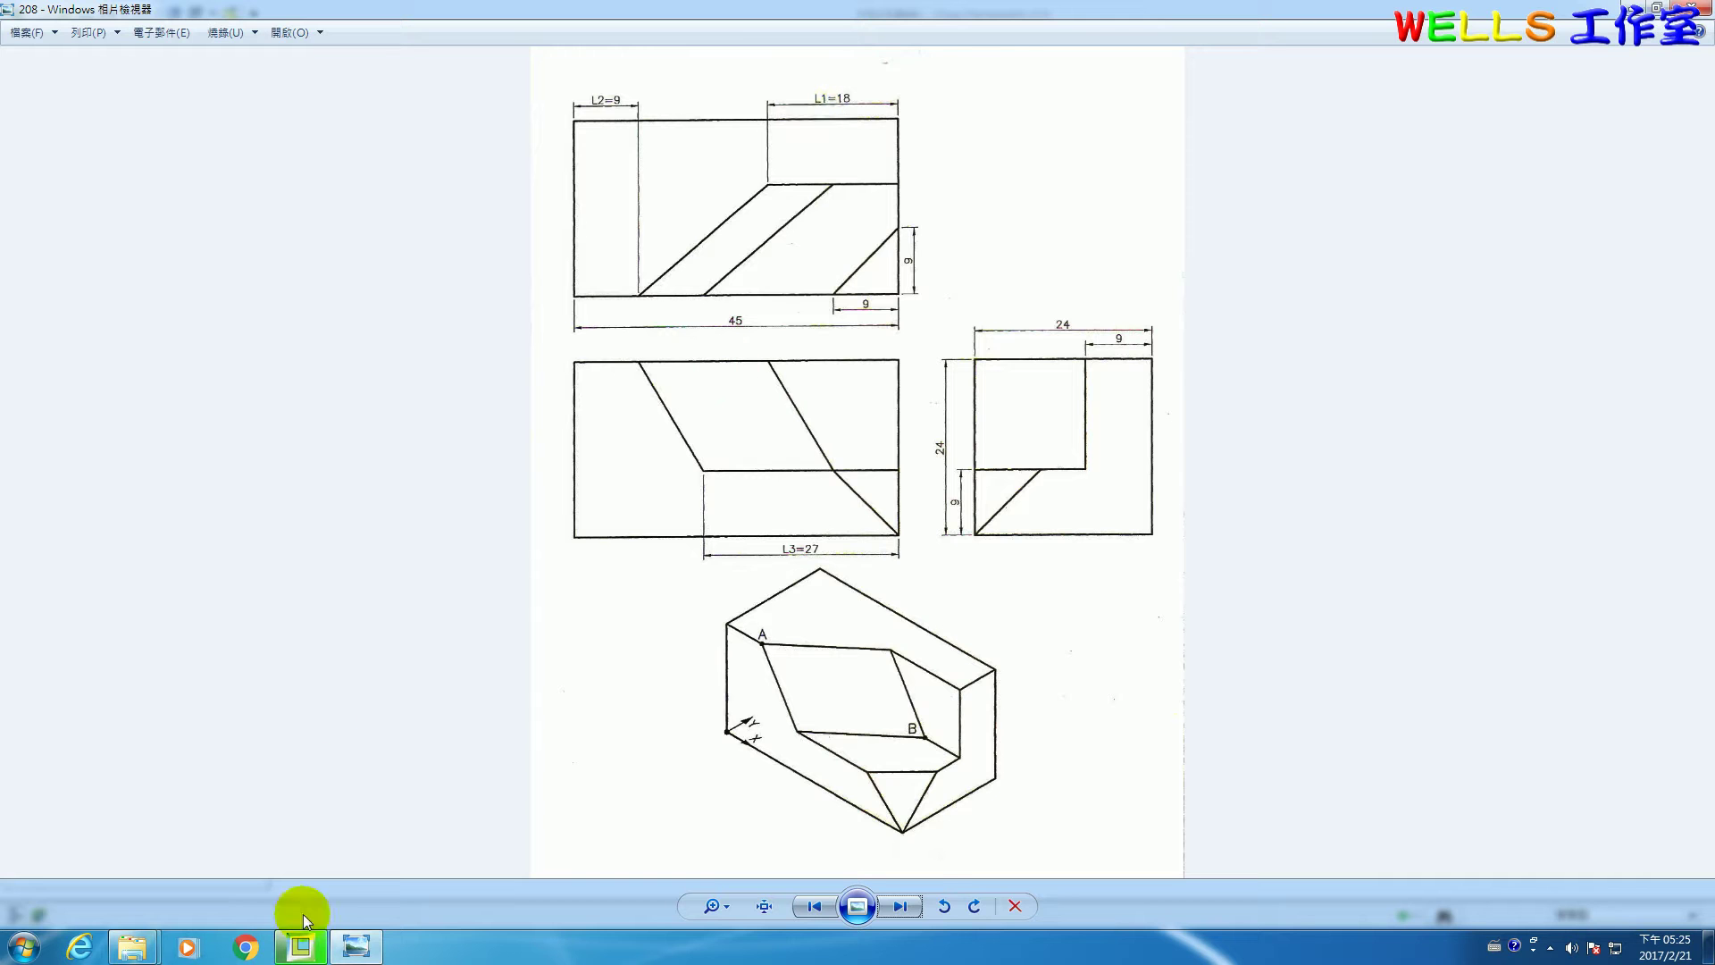
{"action": "left_click", "coordinate": [301, 946]}
{"action": "right_click", "coordinate": [67, 330]}
{"action": "left_click", "coordinate": [136, 457]}
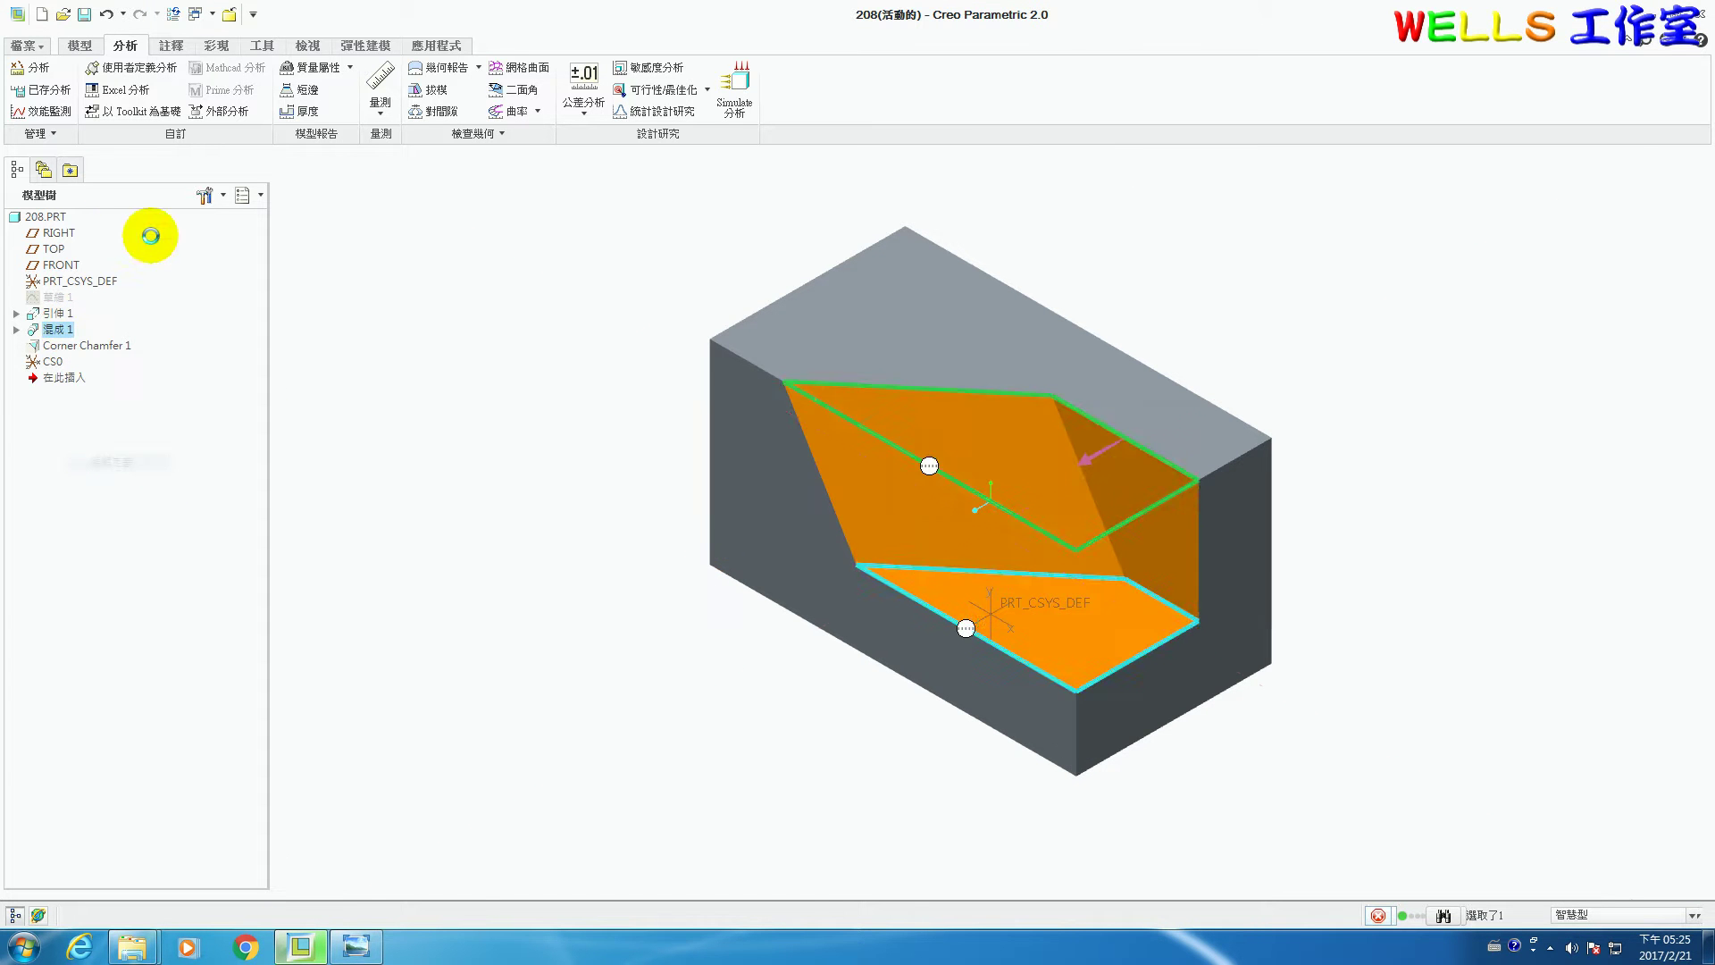
{"action": "left_click", "coordinate": [77, 134]}
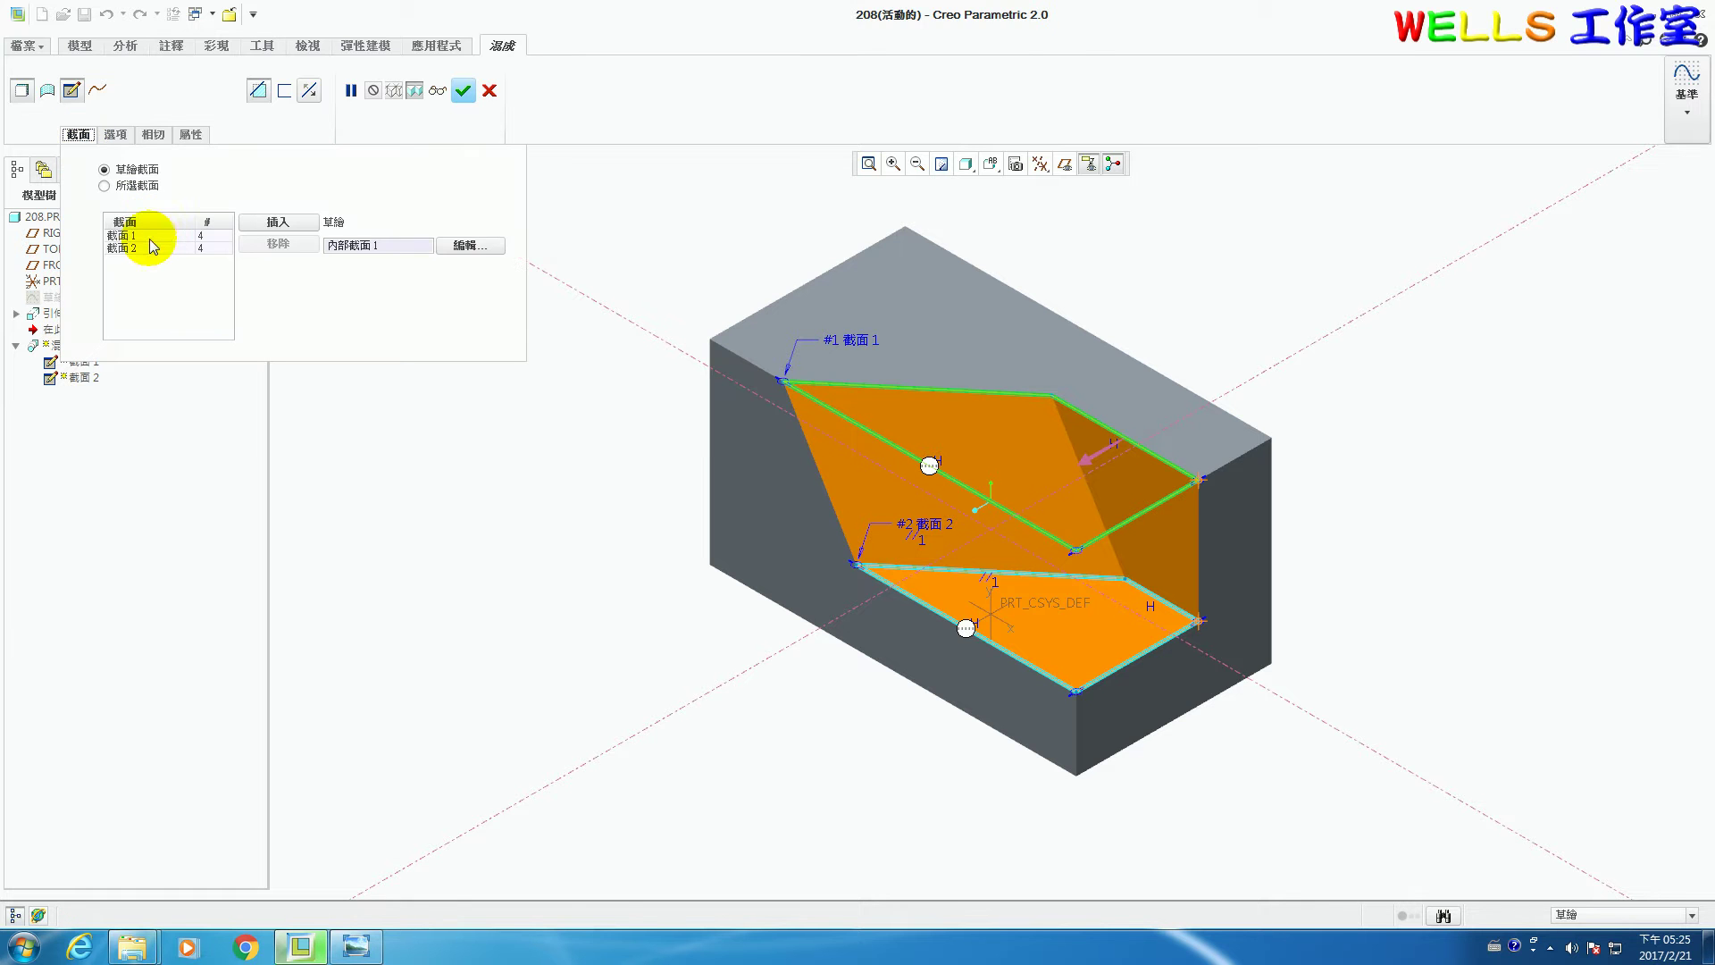
{"action": "left_click", "coordinate": [468, 246]}
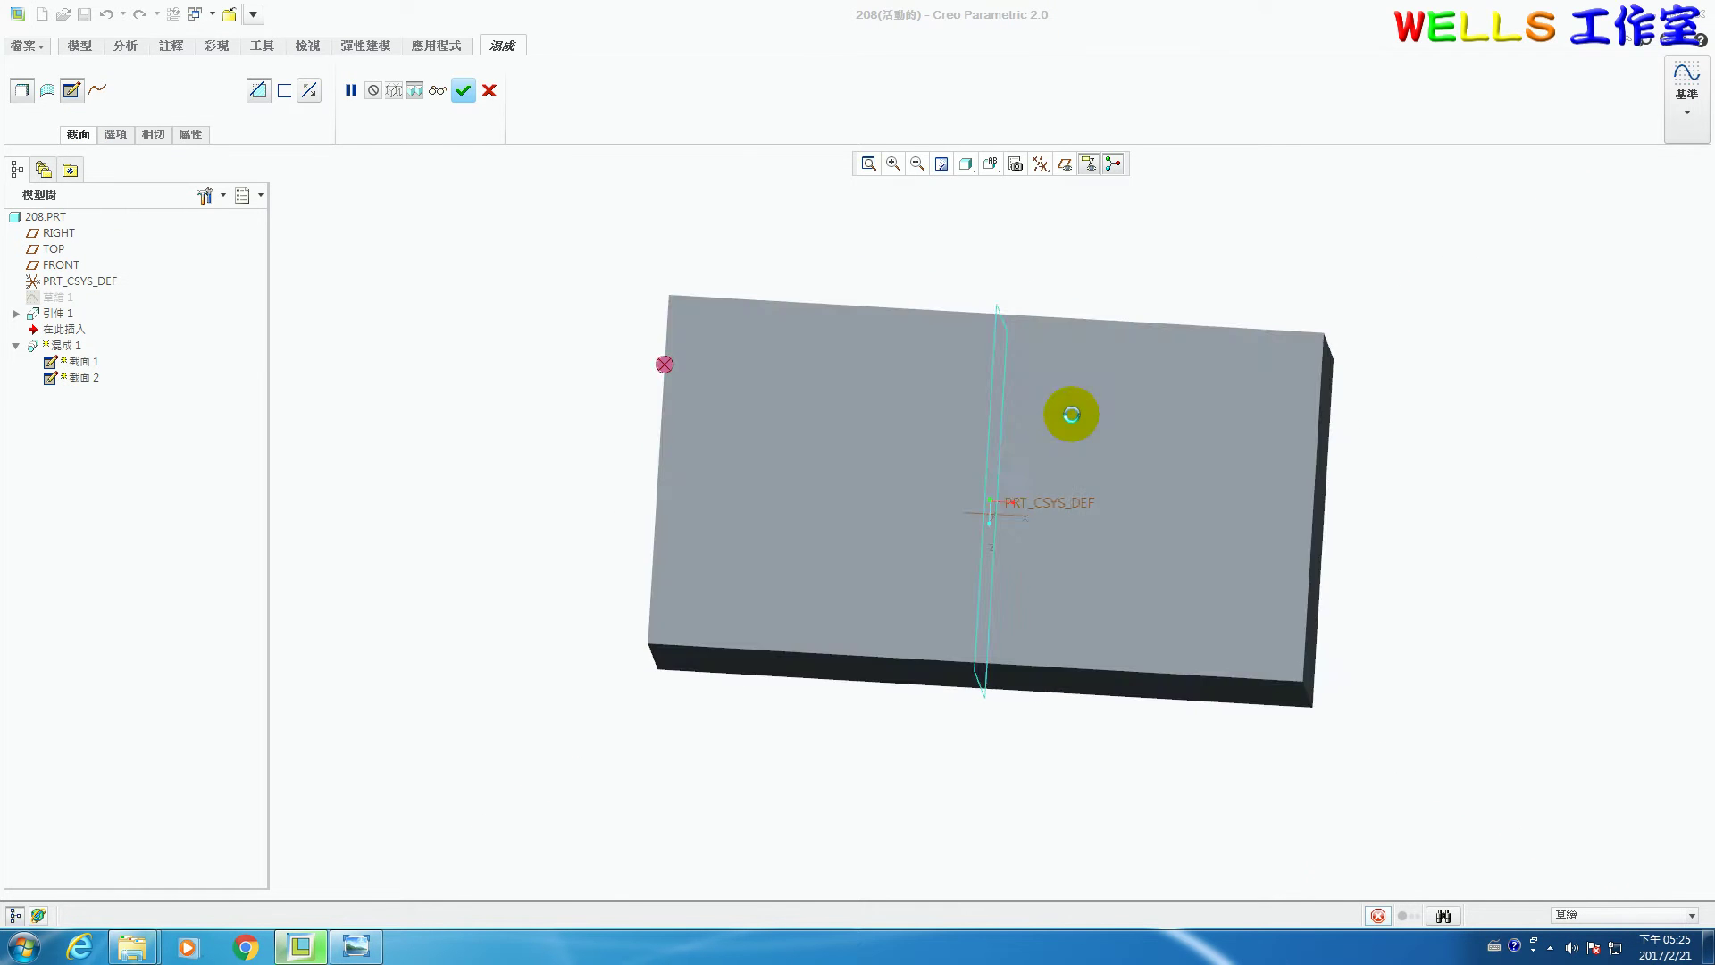
- Set section 1's back edge length to 20 mm and its left offset to 10 mm, and finish the sketch
{"action": "double_click", "coordinate": [1153, 303]}
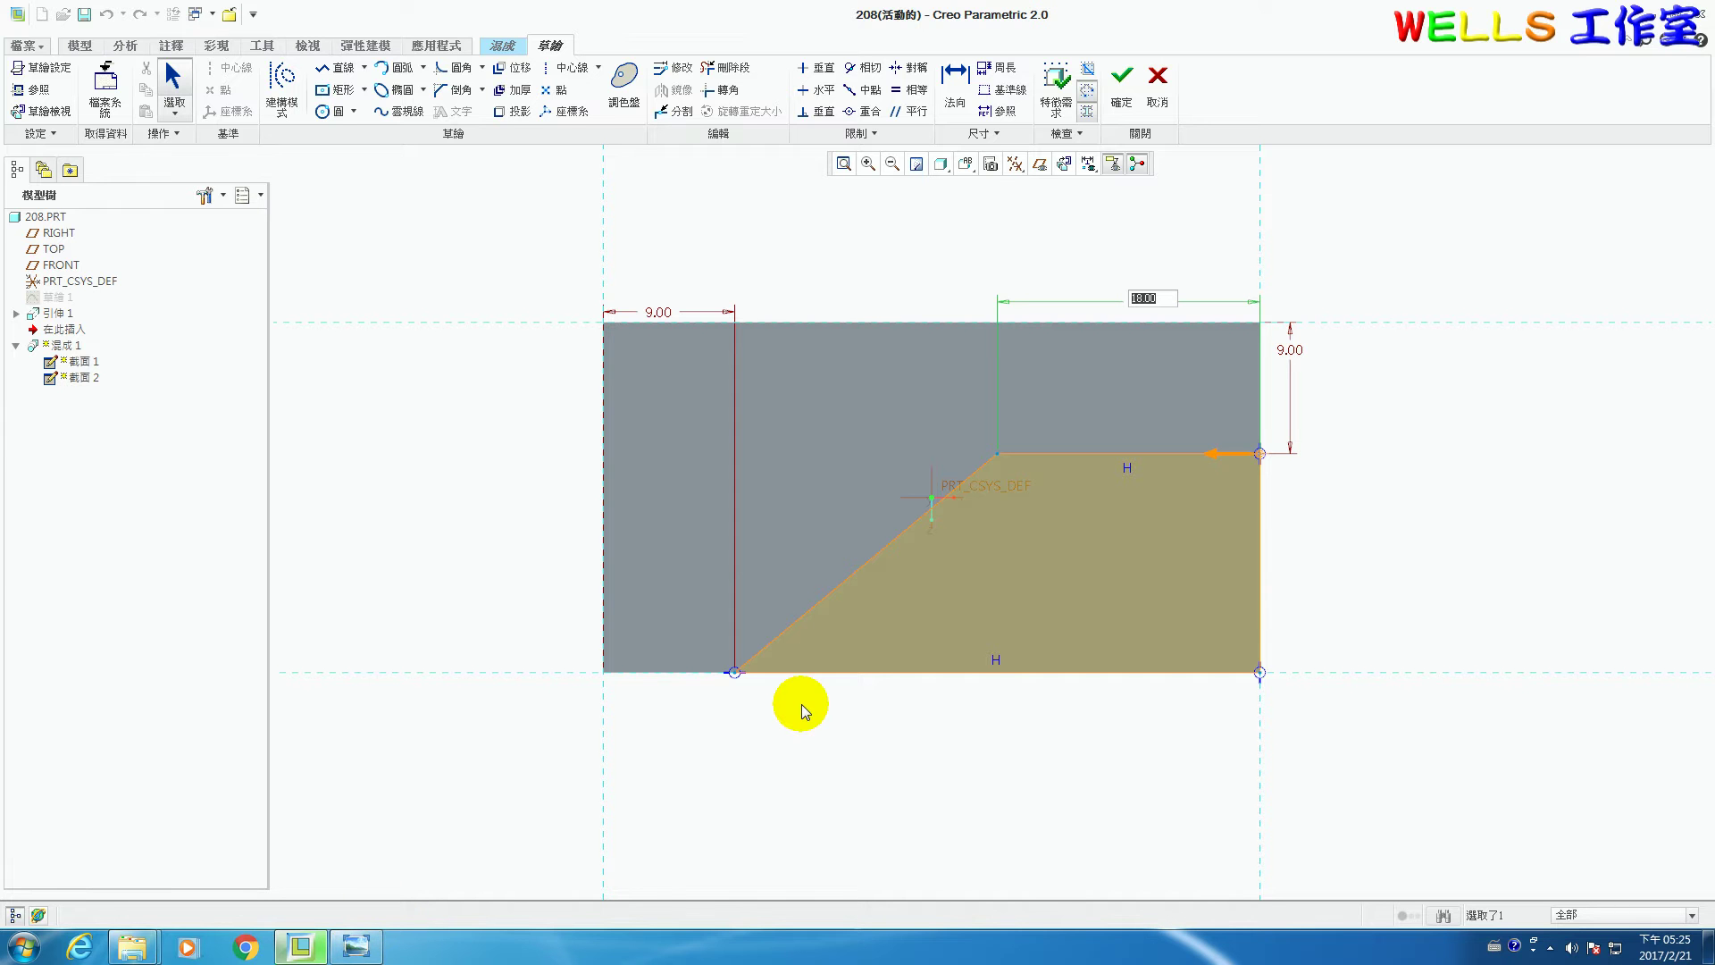
{"action": "type", "text": "20"}
{"action": "key", "text": "Return"}
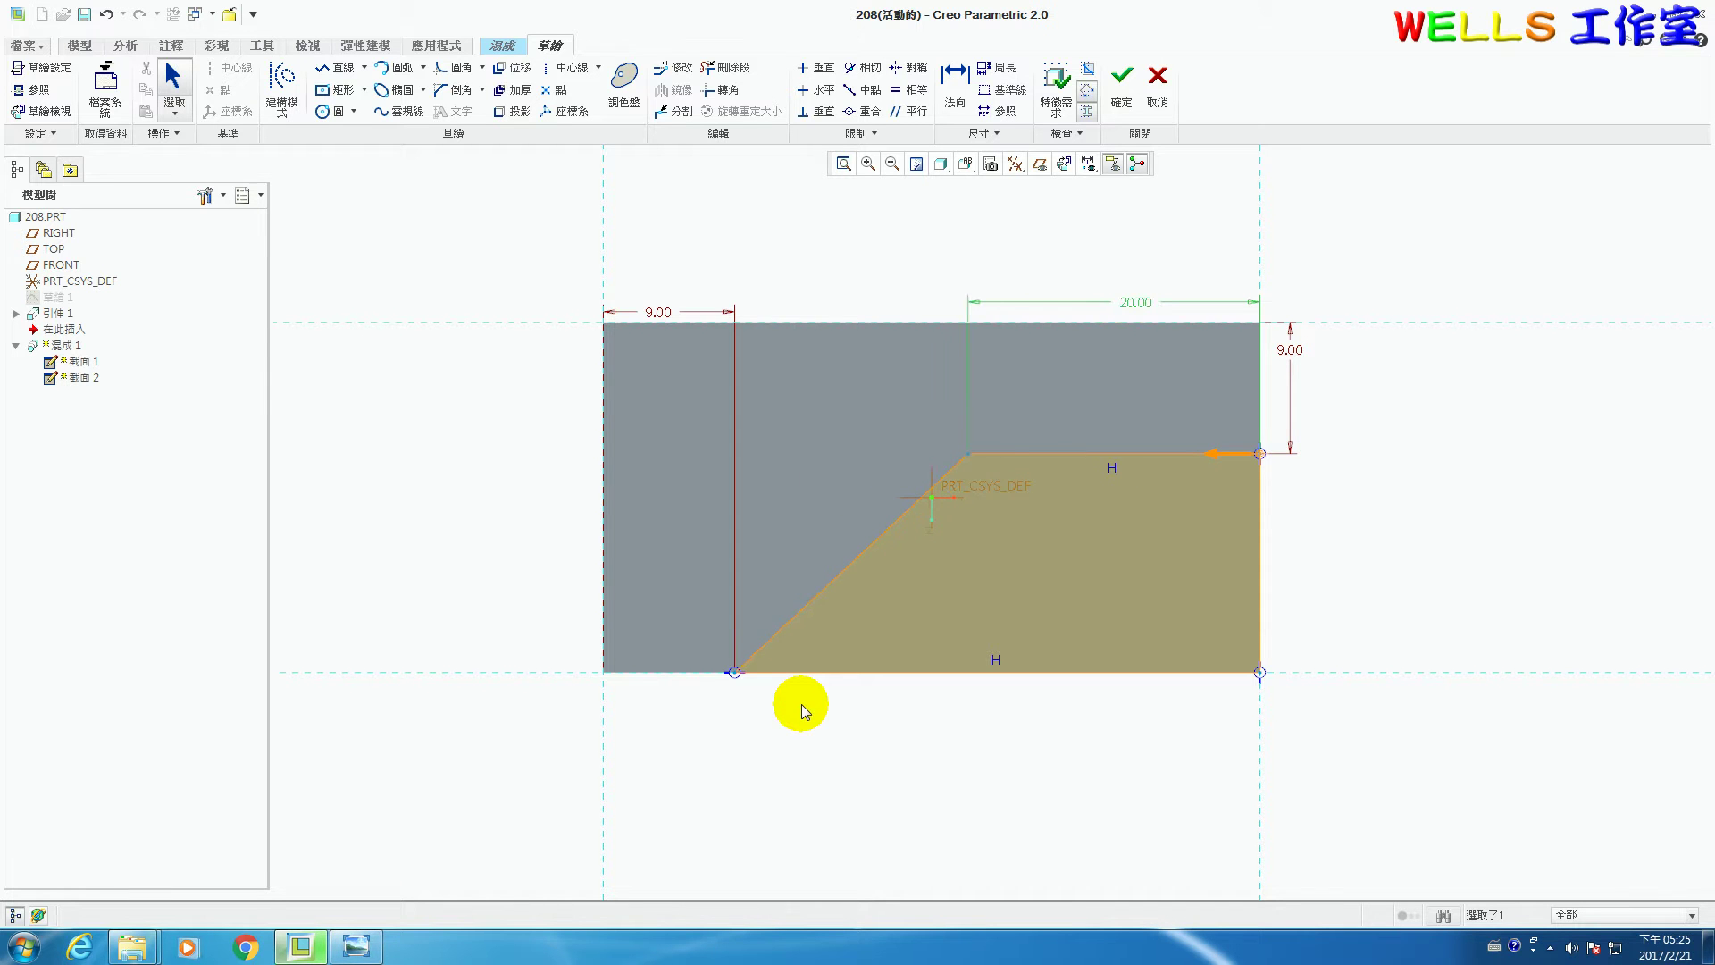
{"action": "double_click", "coordinate": [668, 316]}
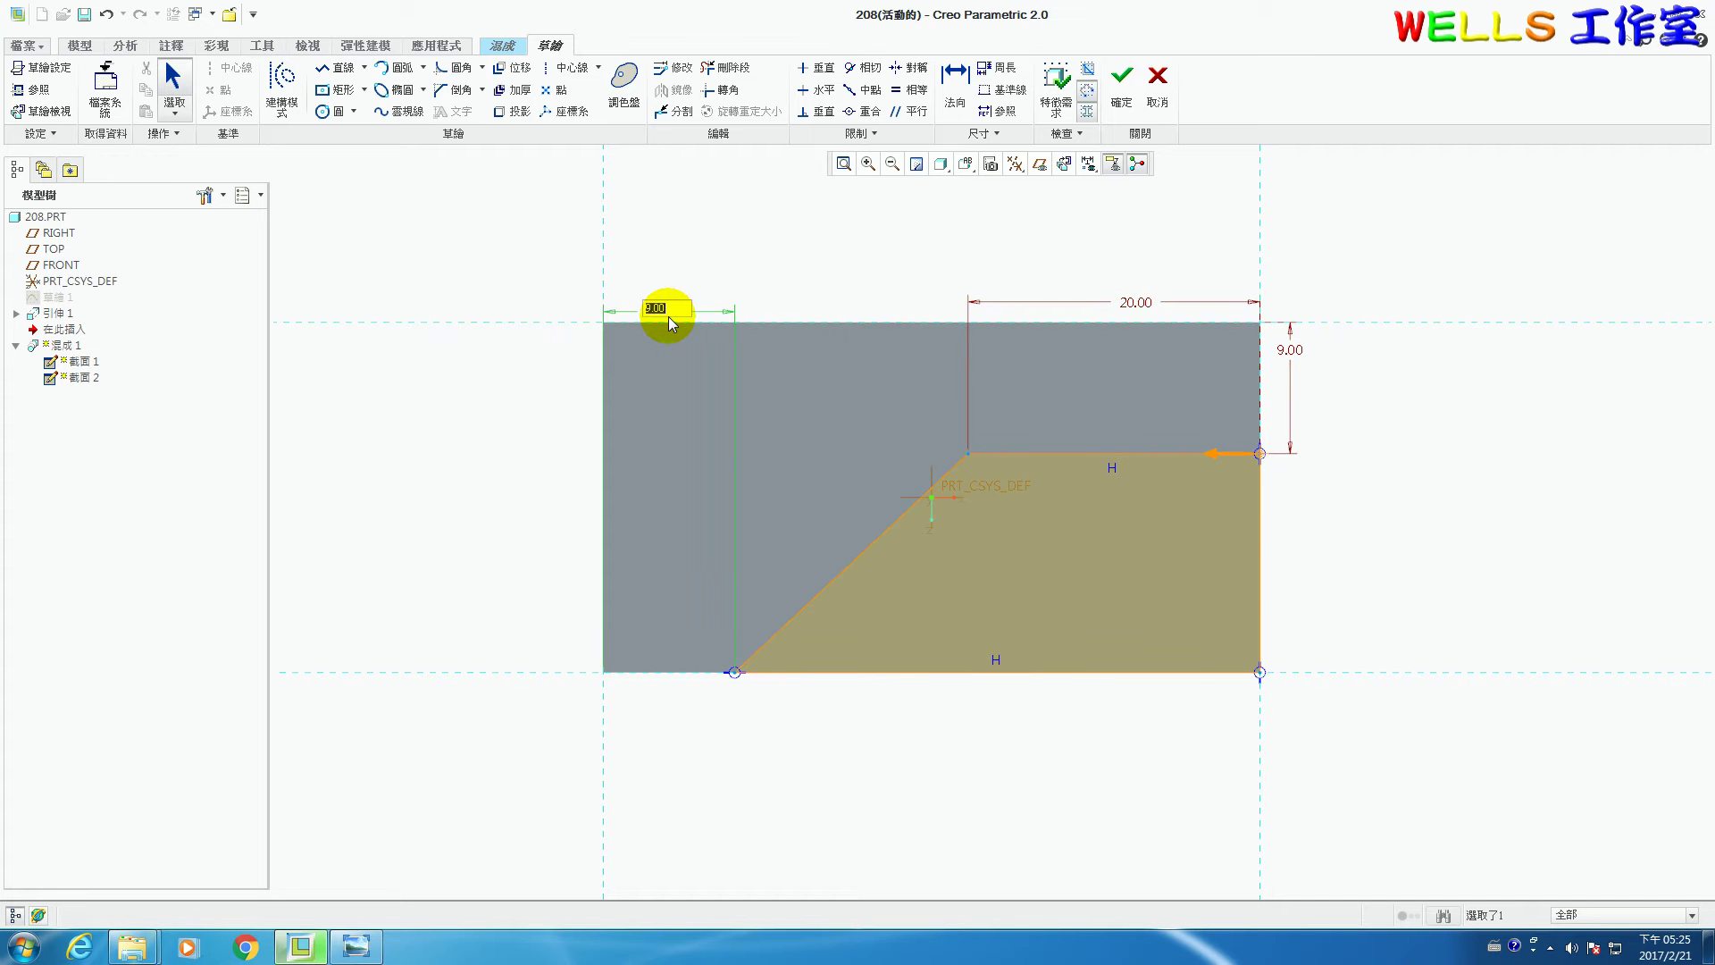
{"action": "type", "text": "10"}
{"action": "key", "text": "Return"}
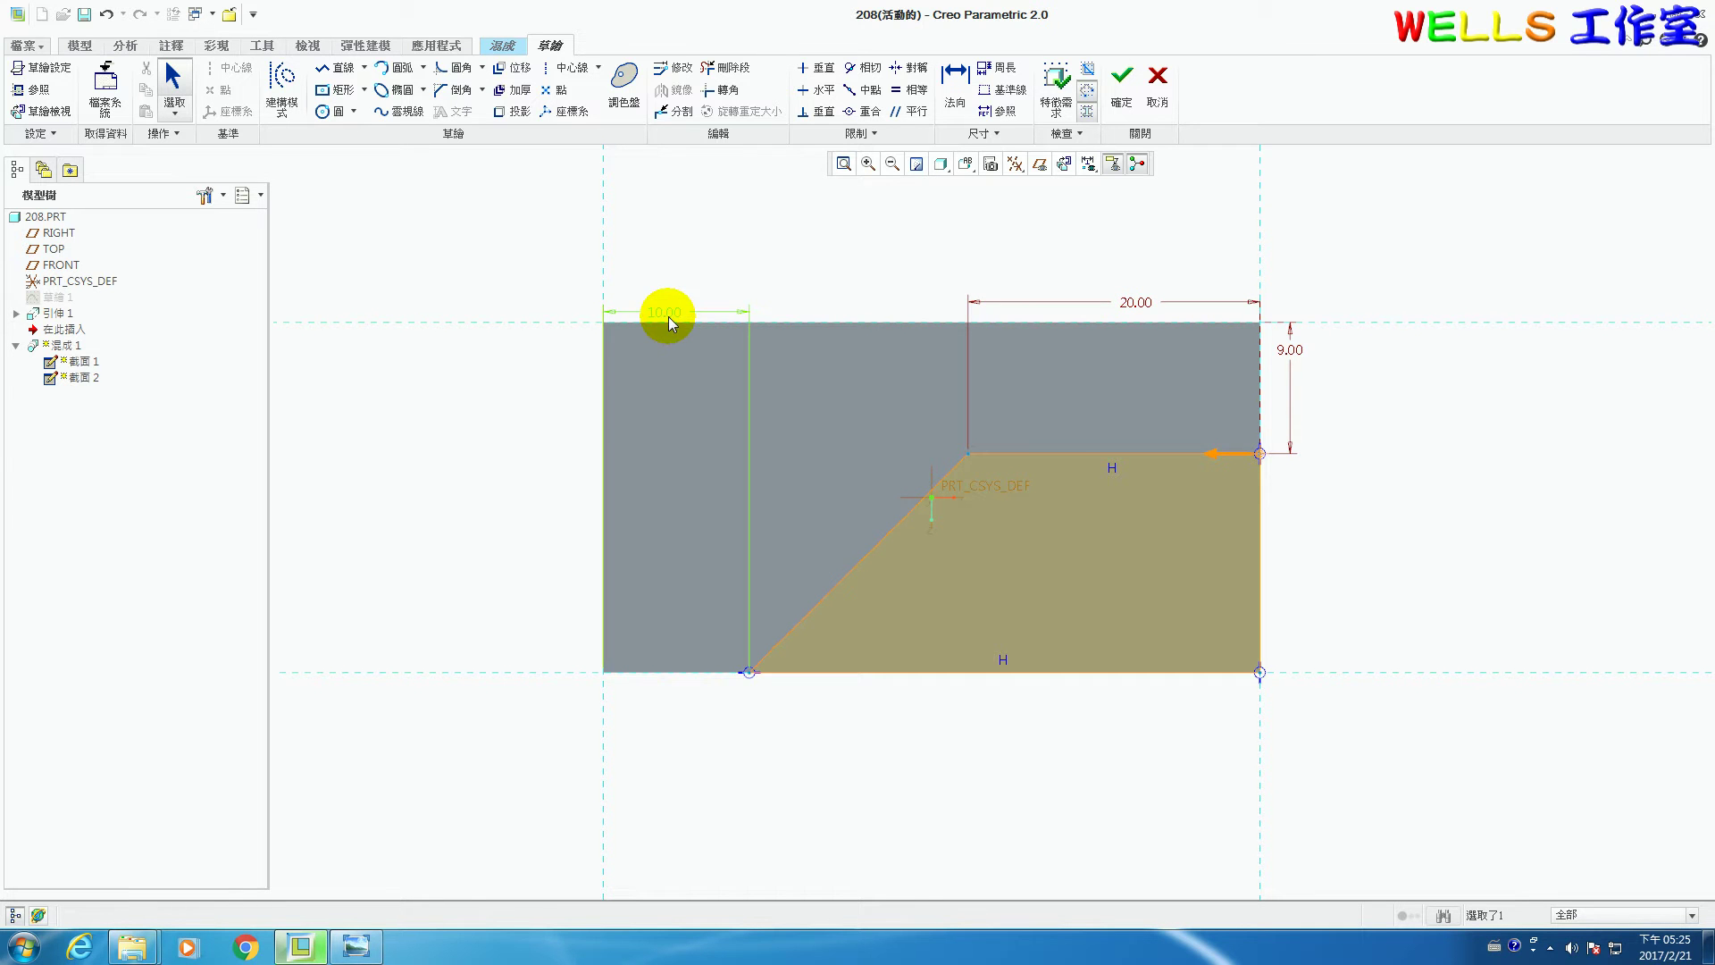
{"action": "left_click", "coordinate": [1121, 85]}
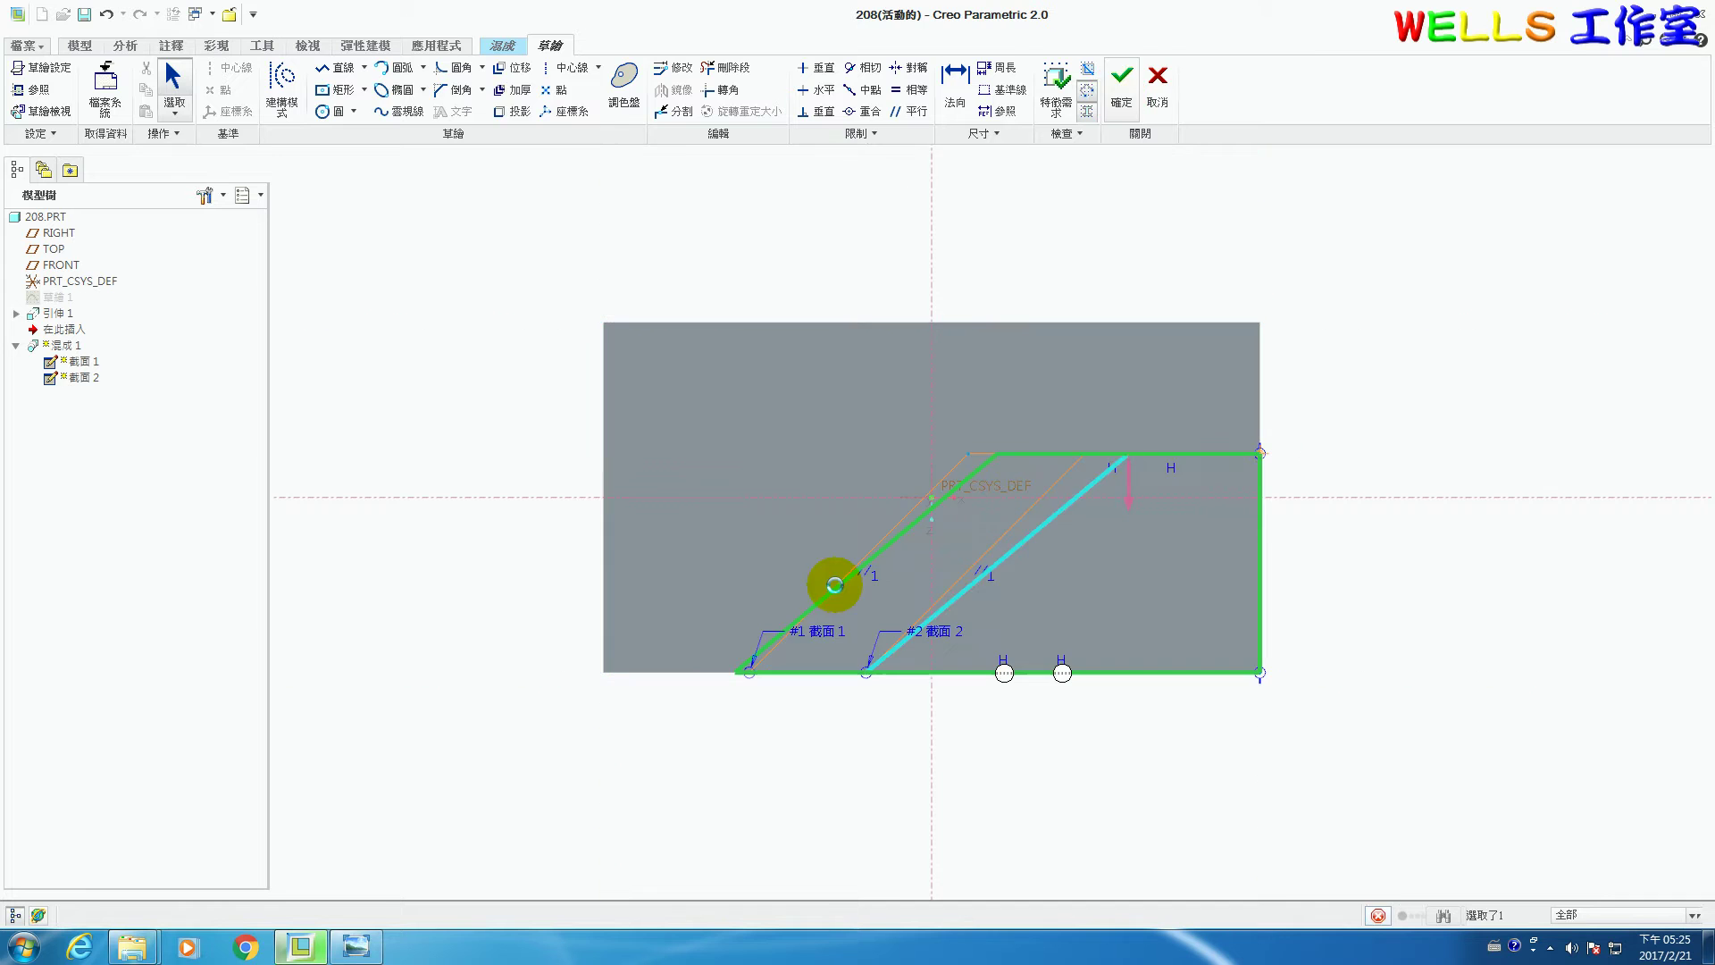
- Check the drawing's L3 dimension, set section 2's front edge length to 25 mm, and complete the redefined blend
{"action": "left_click", "coordinate": [356, 945]}
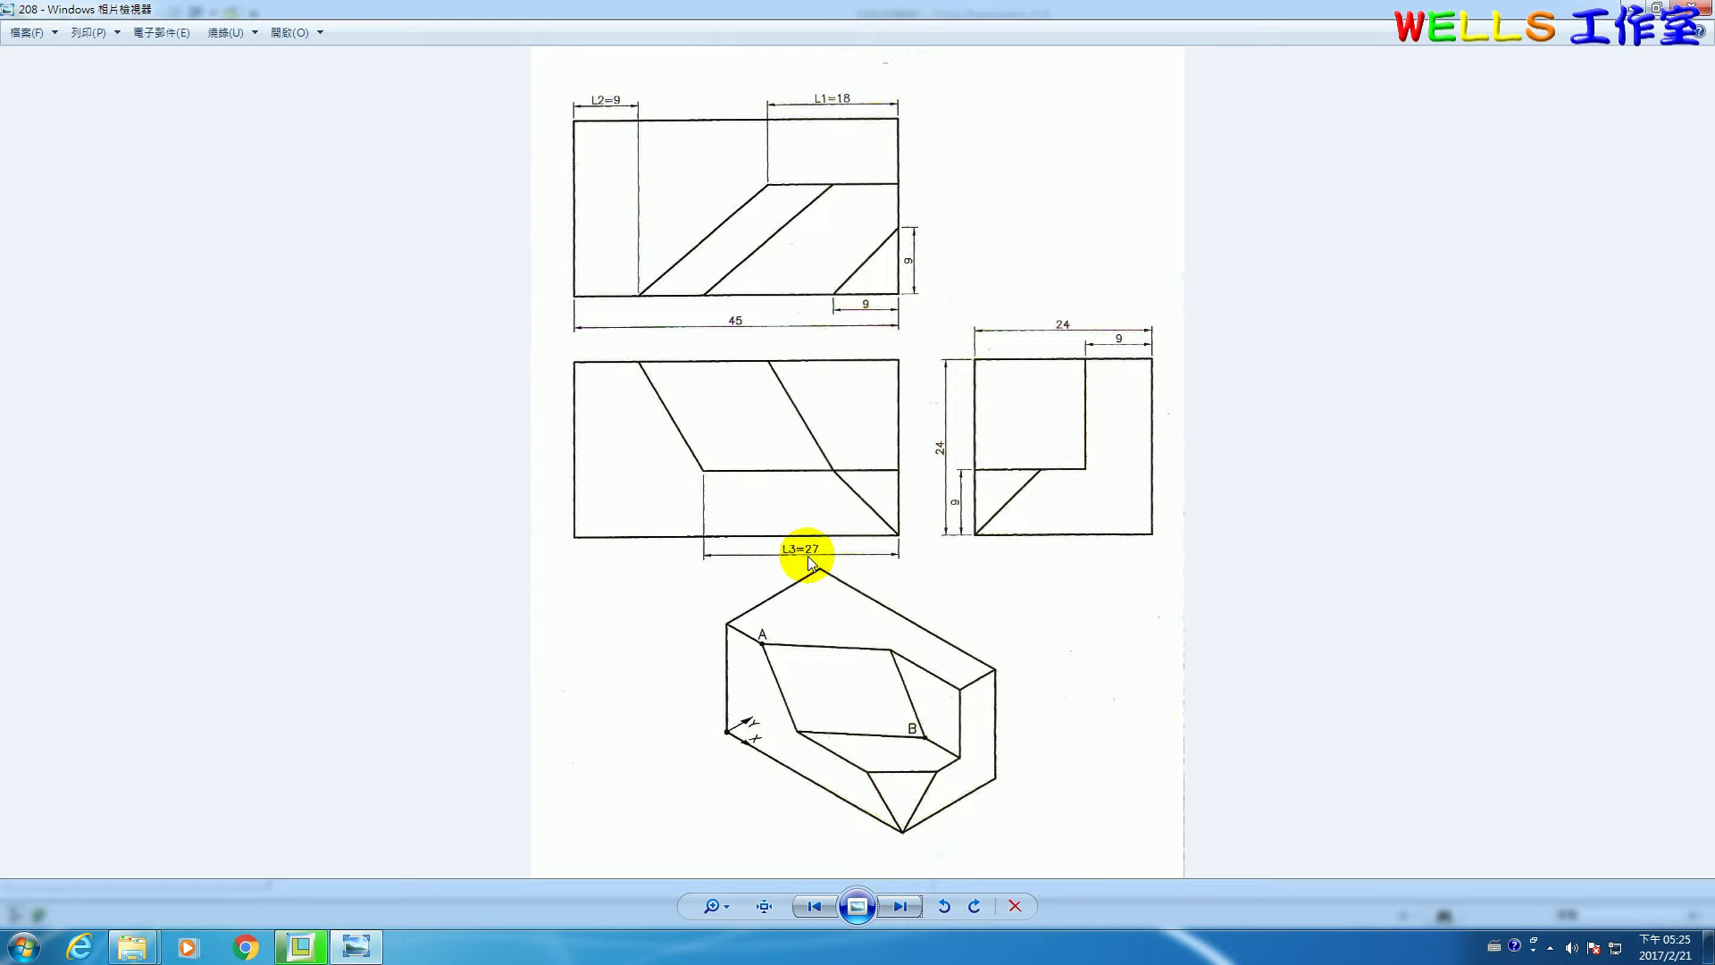
{"action": "left_click", "coordinate": [284, 945]}
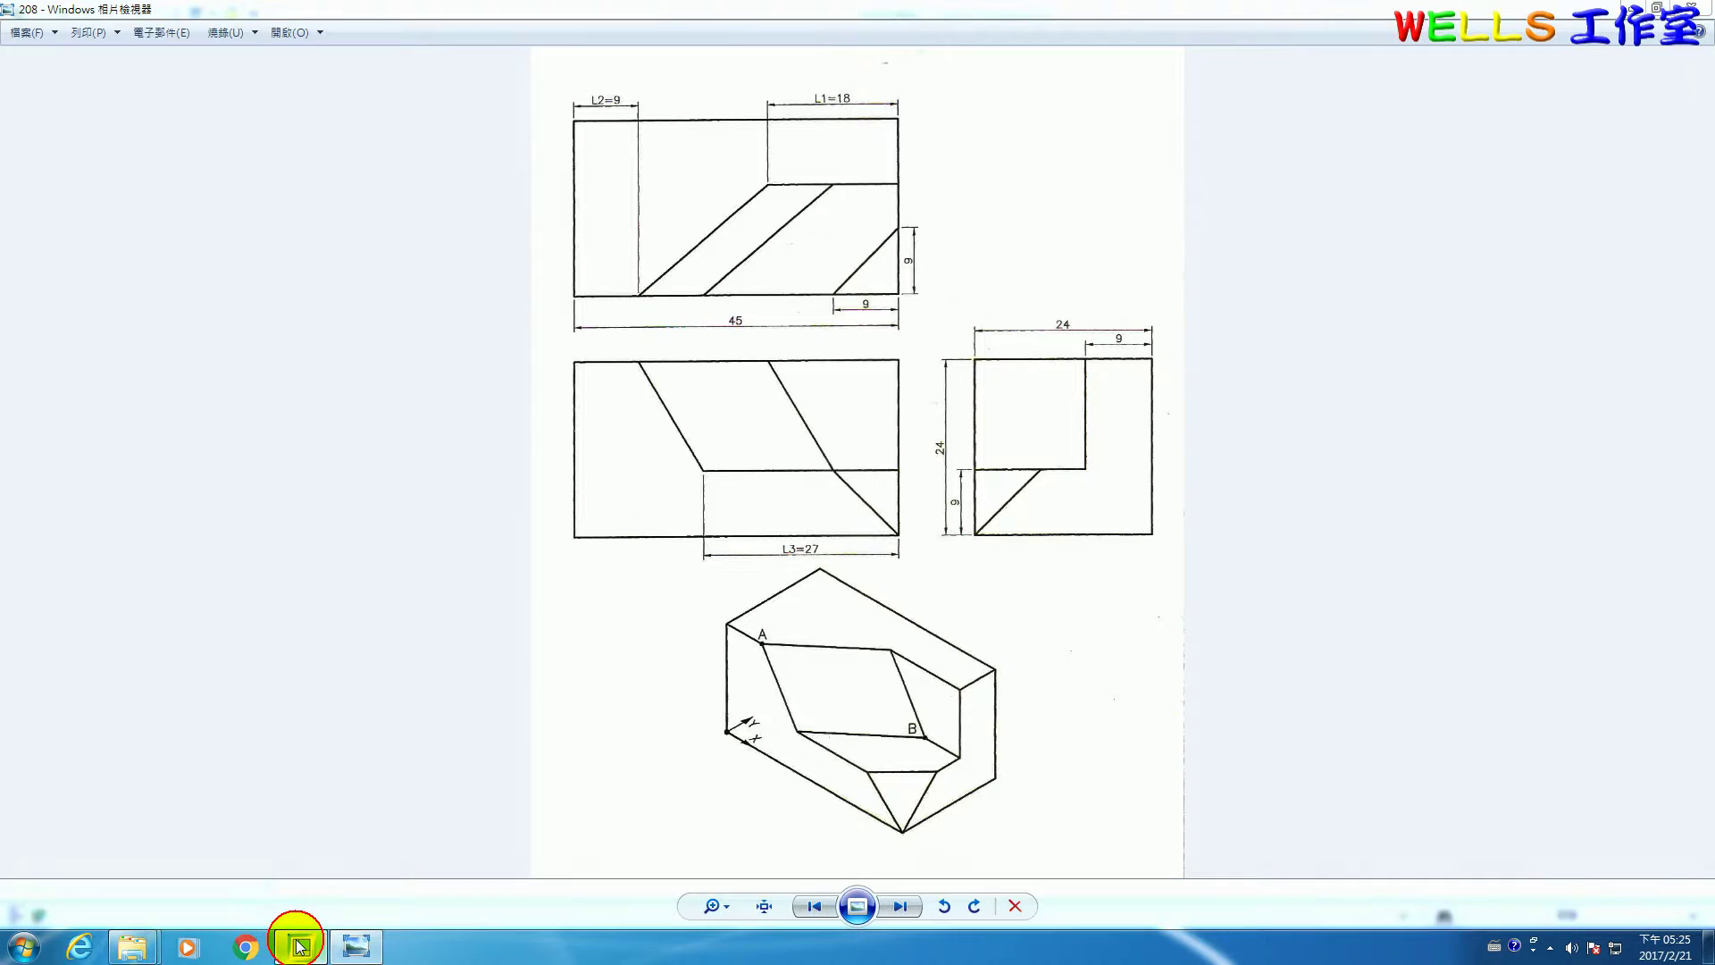
{"action": "left_click", "coordinate": [80, 135]}
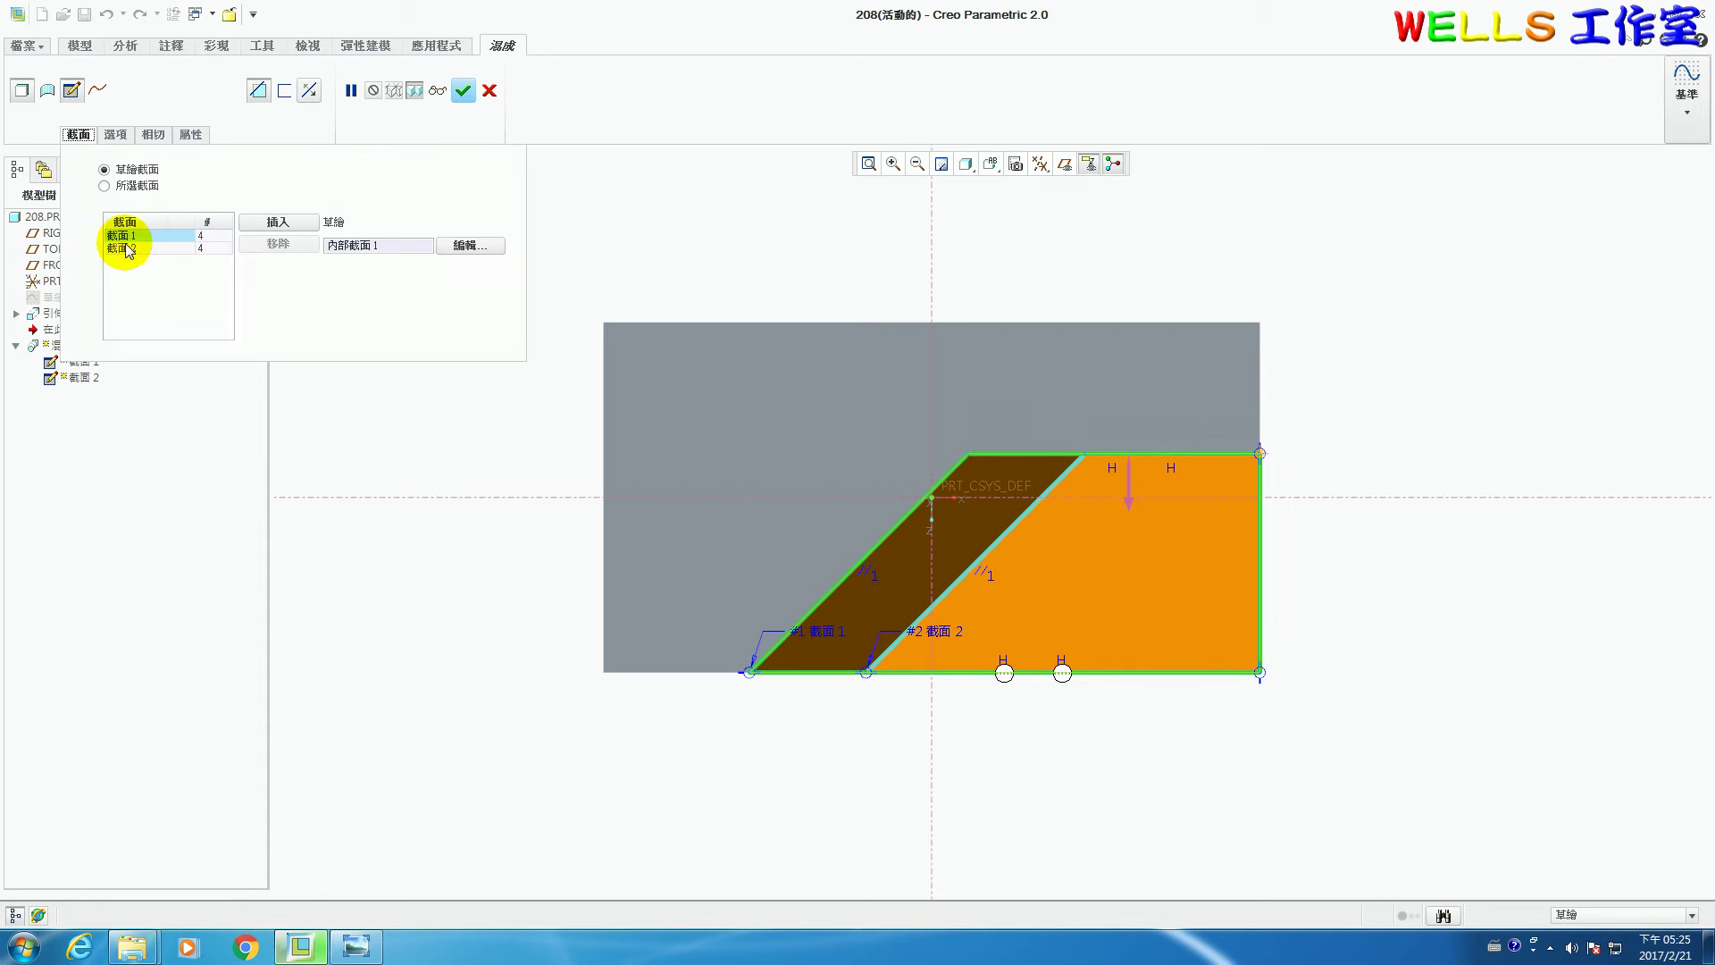
{"action": "left_click", "coordinate": [125, 248]}
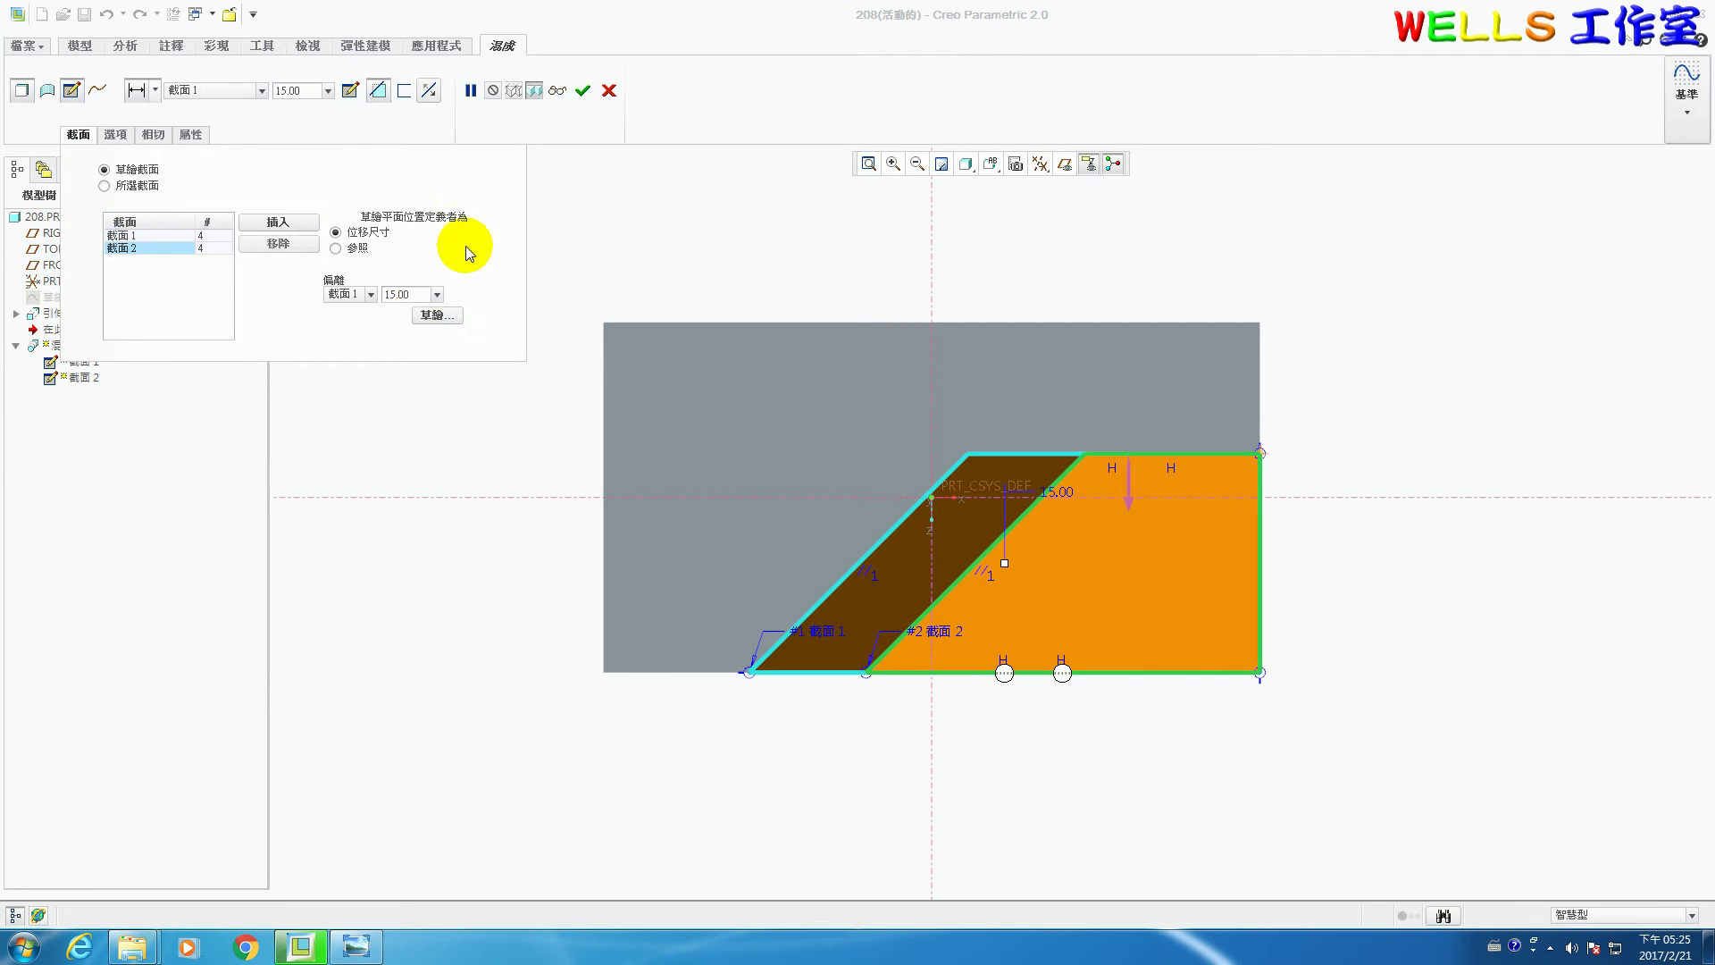
{"action": "left_click", "coordinate": [427, 316]}
{"action": "double_click", "coordinate": [1081, 710]}
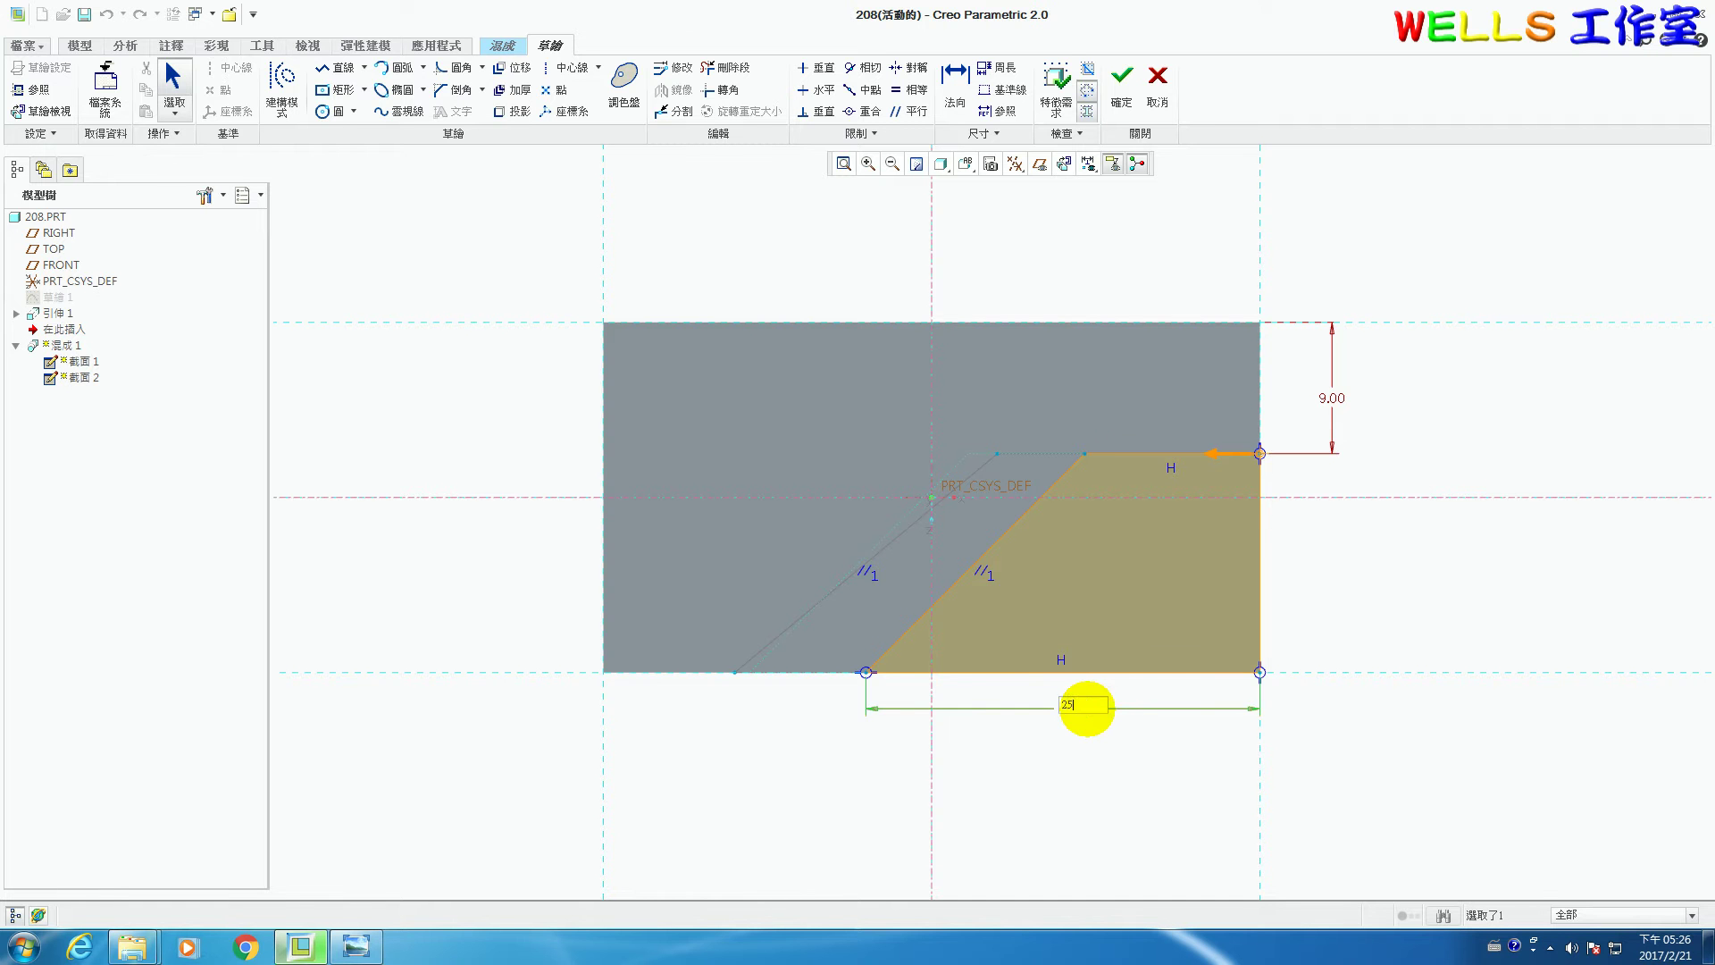
{"action": "key", "text": "Return"}
{"action": "left_click", "coordinate": [1121, 94]}
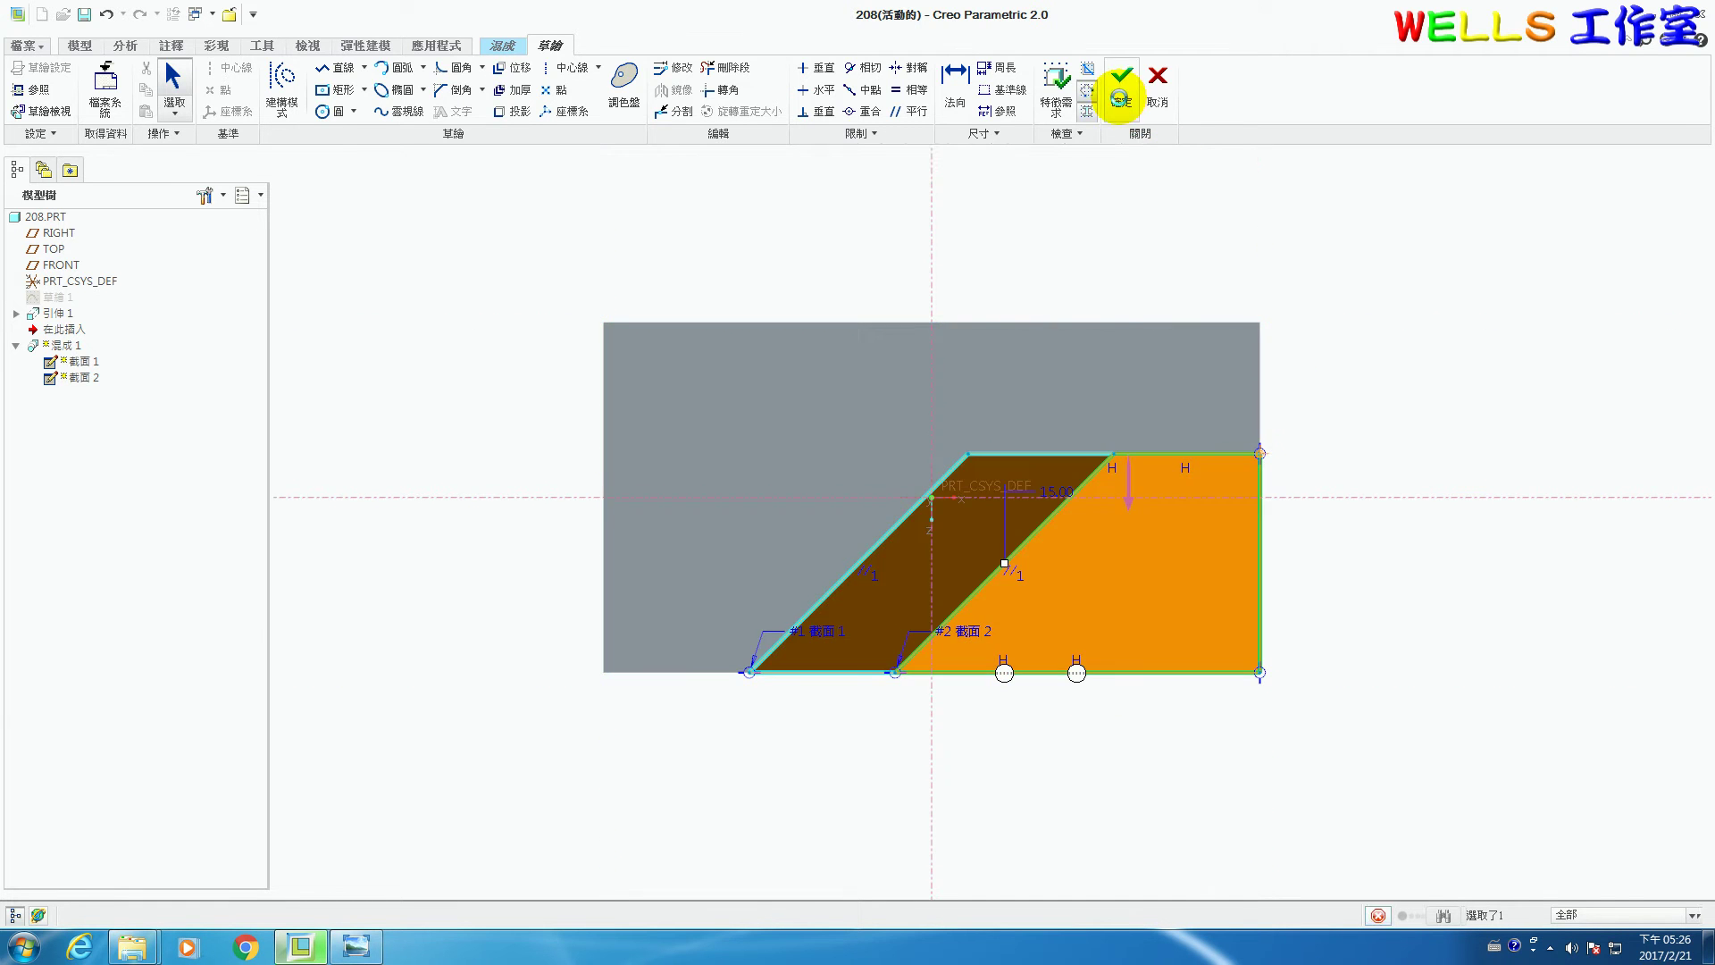
{"action": "left_click", "coordinate": [576, 85]}
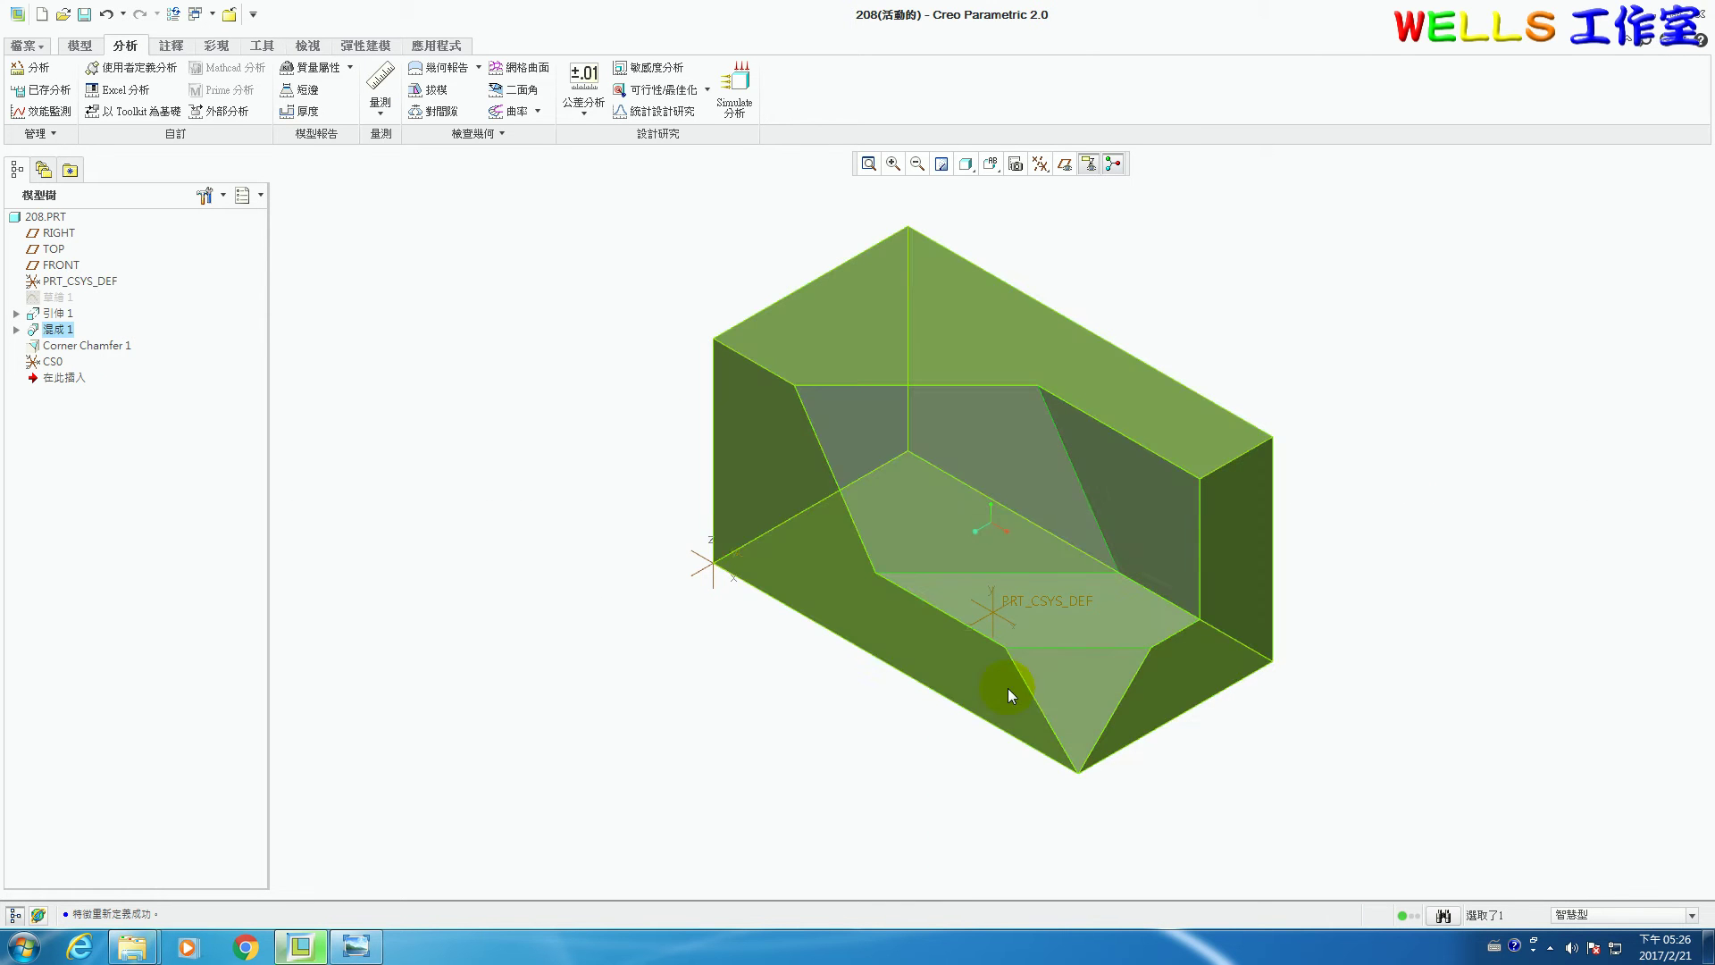
- Recompute the modified part's mass properties relative to CS0 and open the full report
{"action": "left_click", "coordinate": [317, 70]}
{"action": "left_click", "coordinate": [742, 554]}
{"action": "left_click", "coordinate": [1687, 600]}
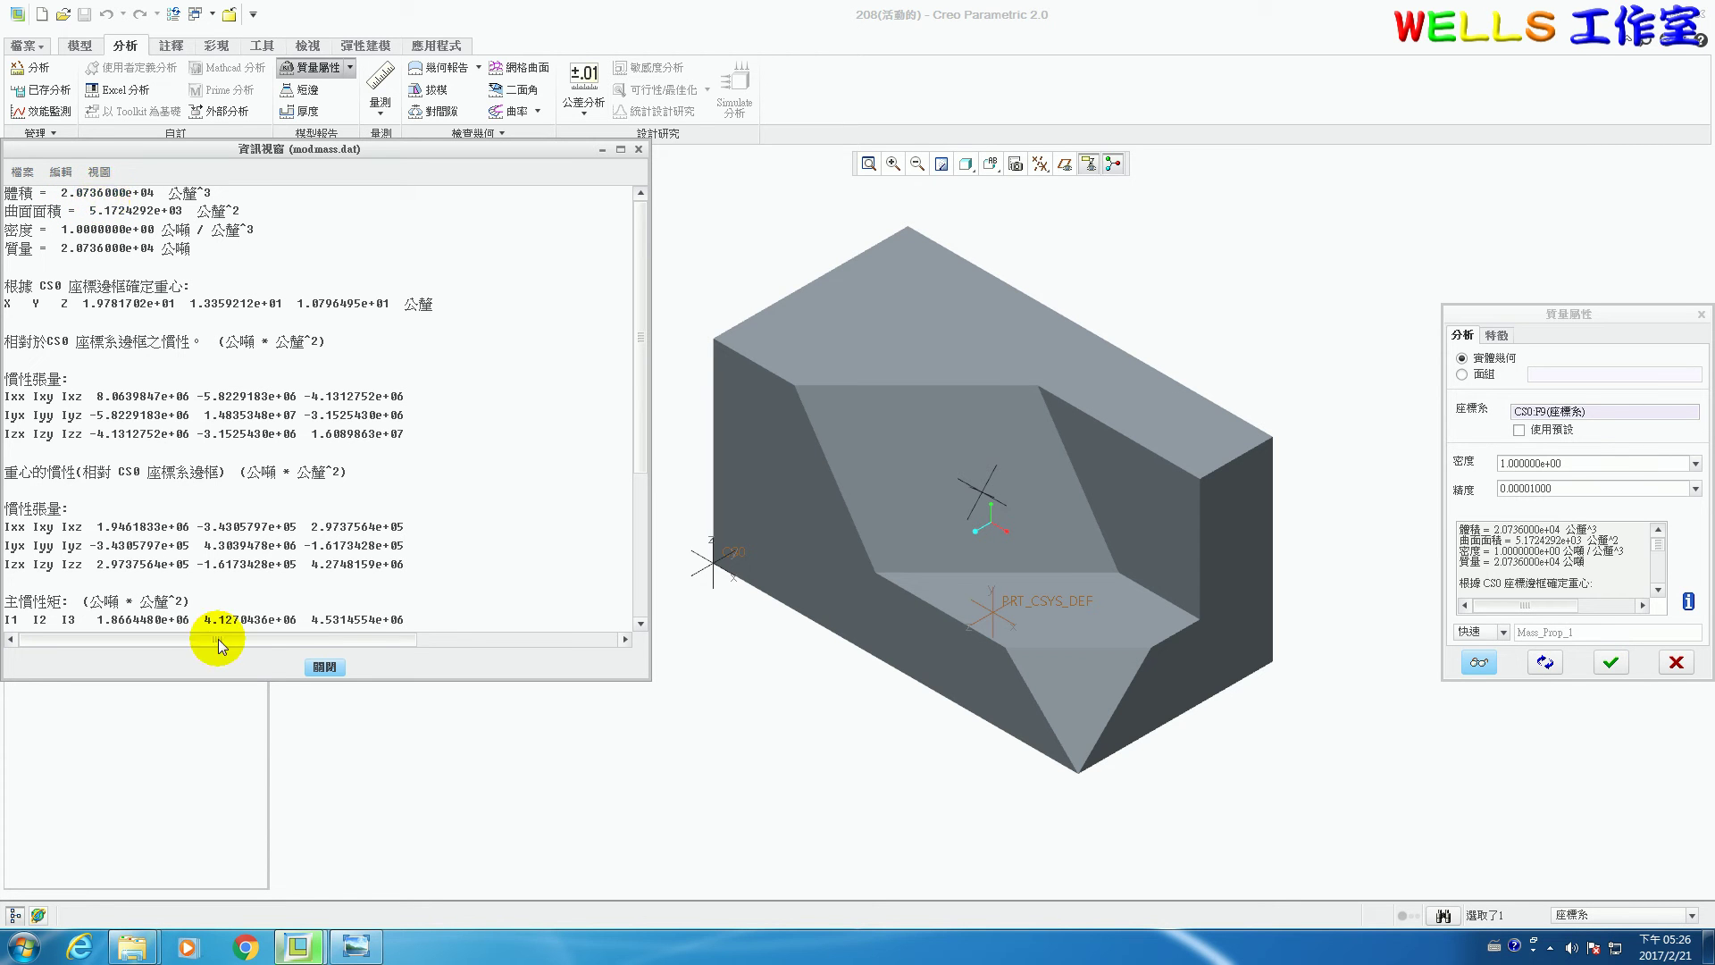
- Locate points A and B in the drawing, measure the distance between those pocket corners on the model, and close the measurement and report windows
{"action": "left_click", "coordinate": [355, 946]}
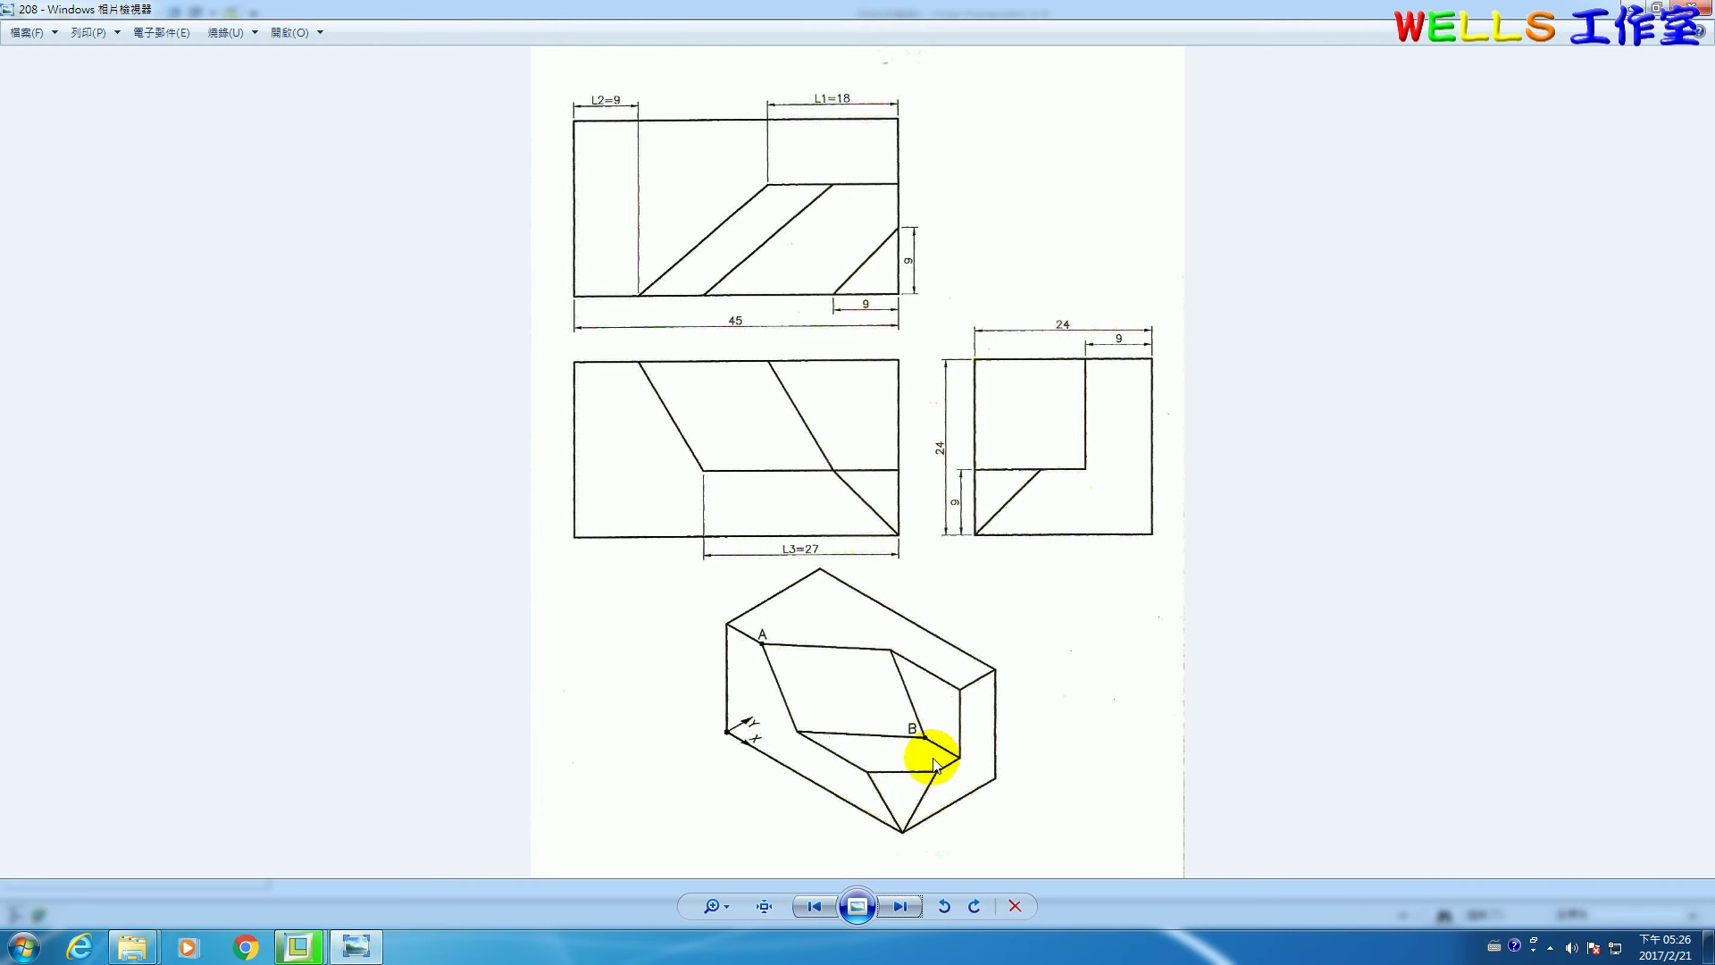
{"action": "left_click", "coordinate": [297, 949]}
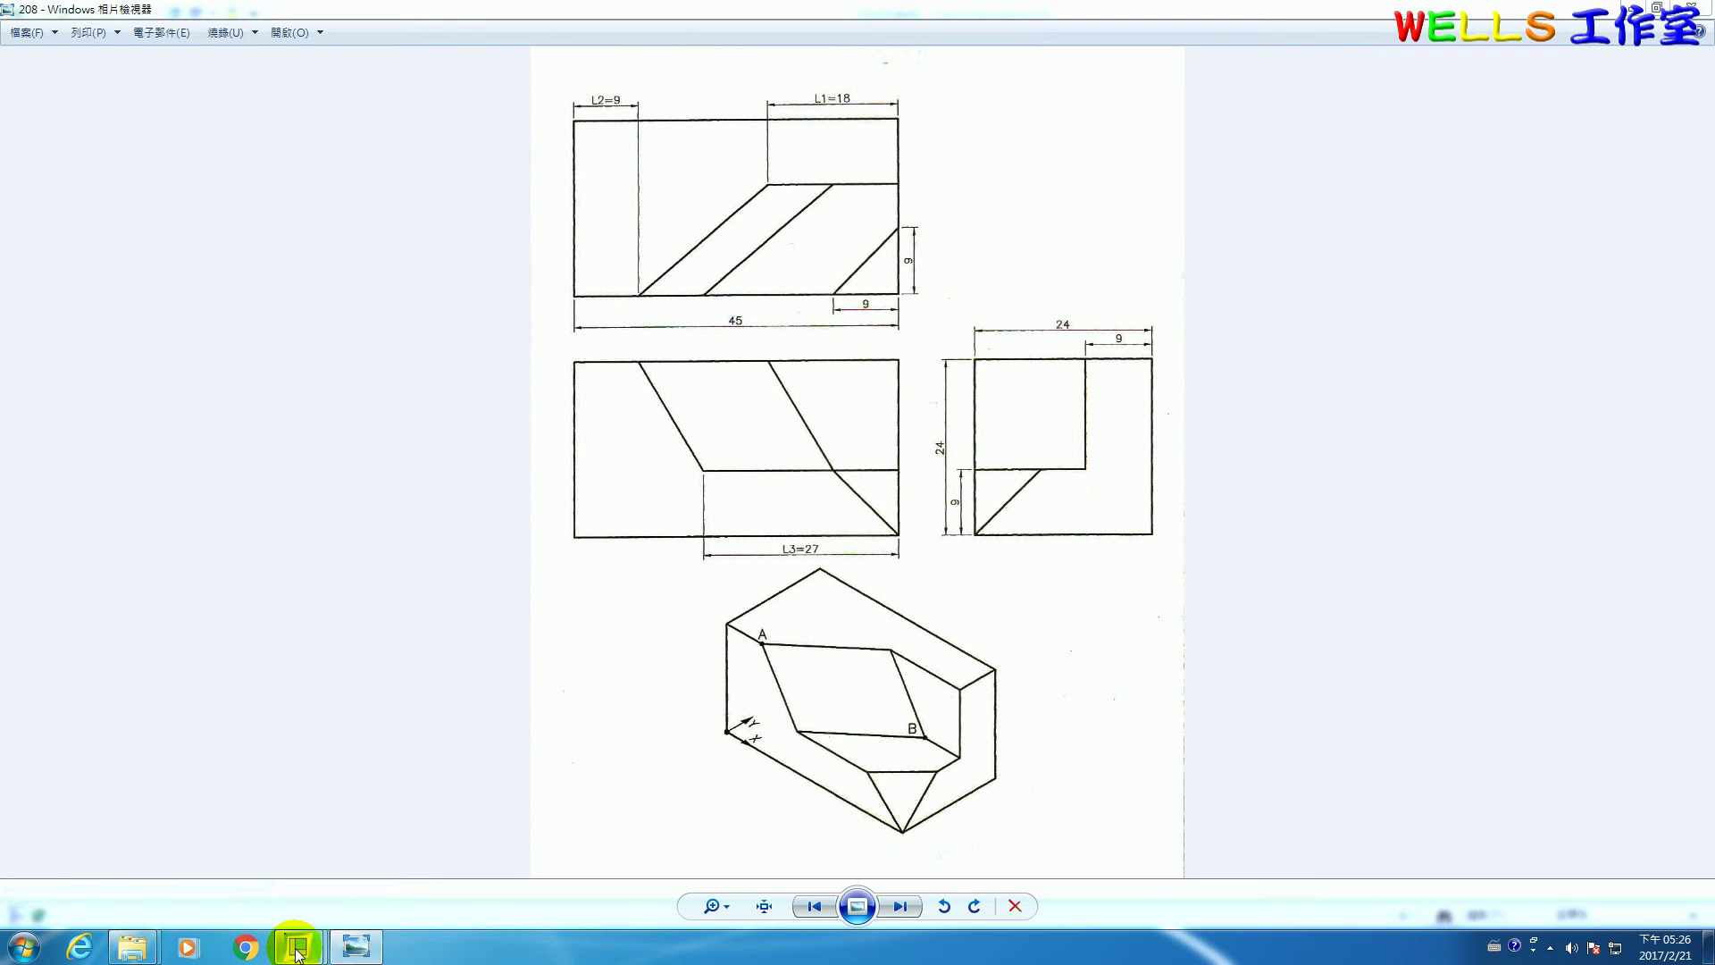
{"action": "left_click", "coordinate": [234, 880]}
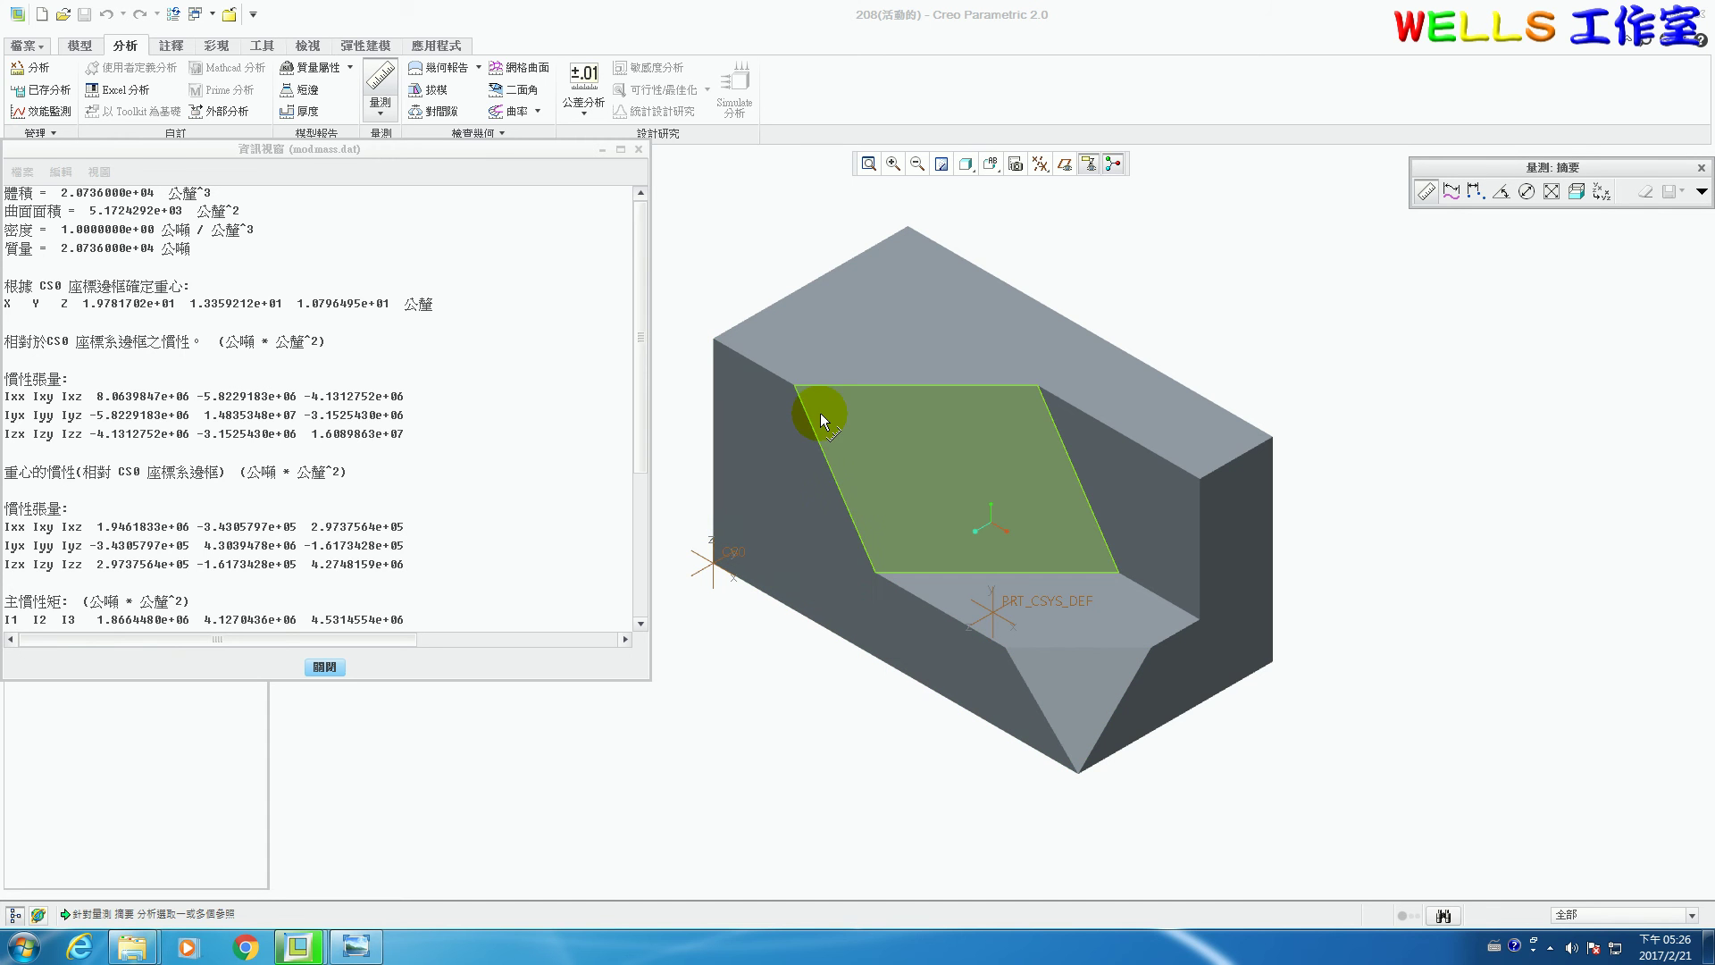
{"action": "left_click", "coordinate": [799, 389]}
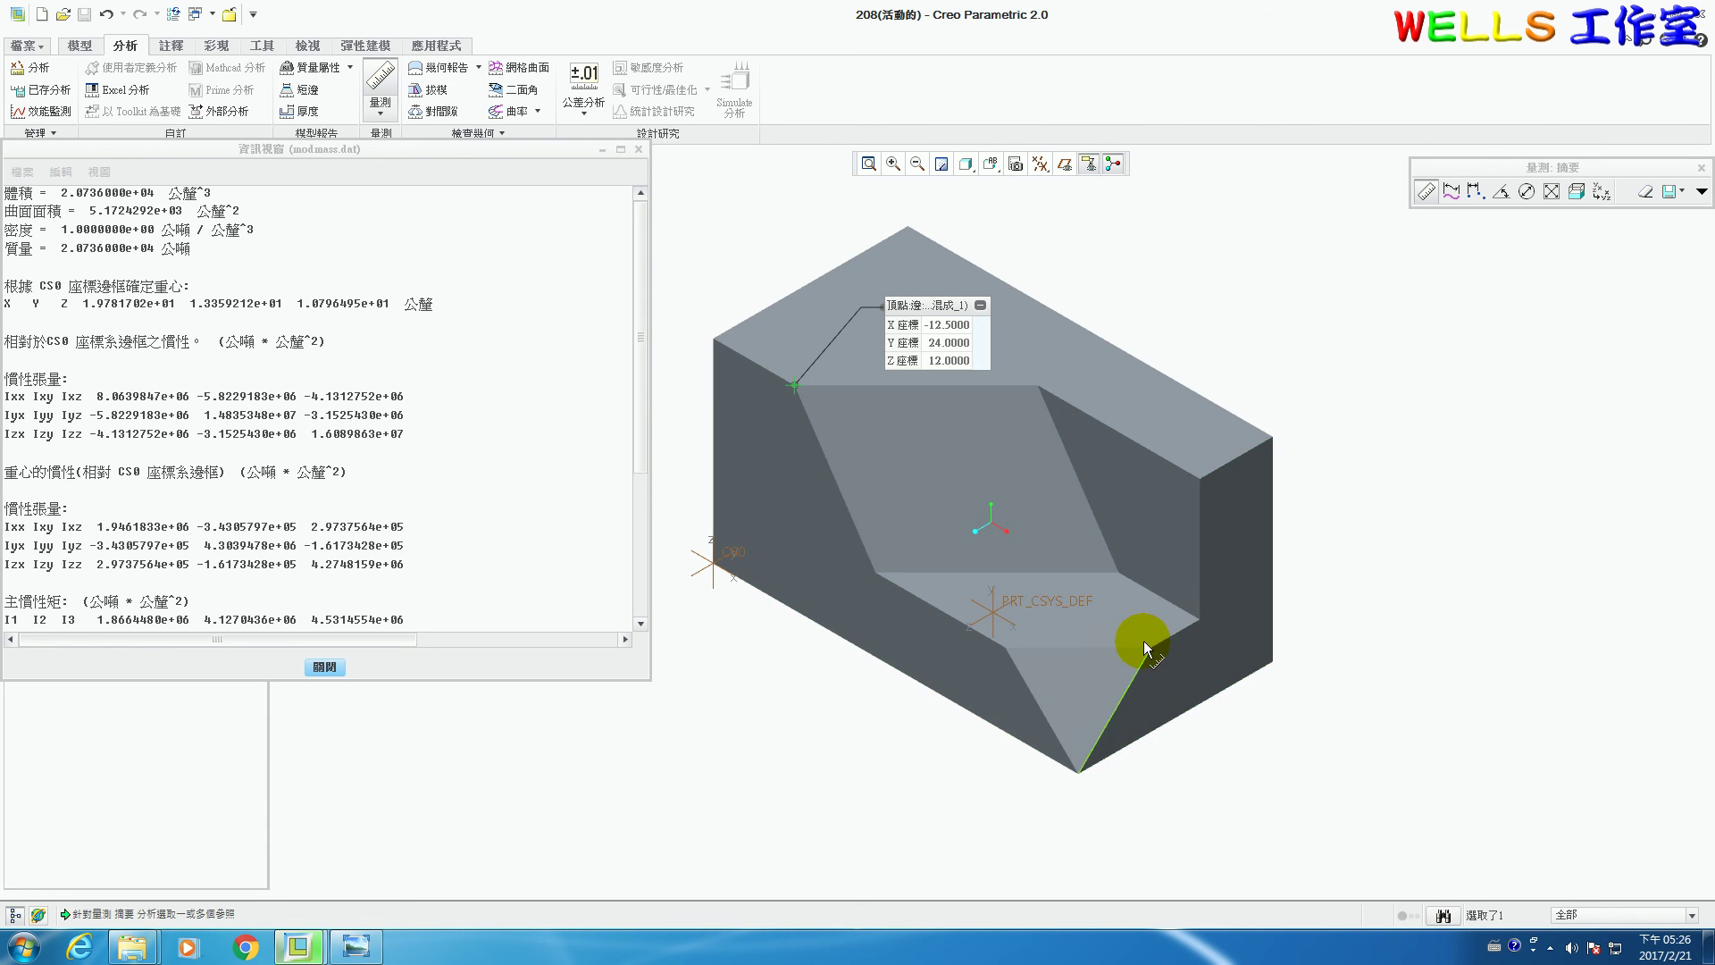
{"action": "left_click", "coordinate": [1119, 574]}
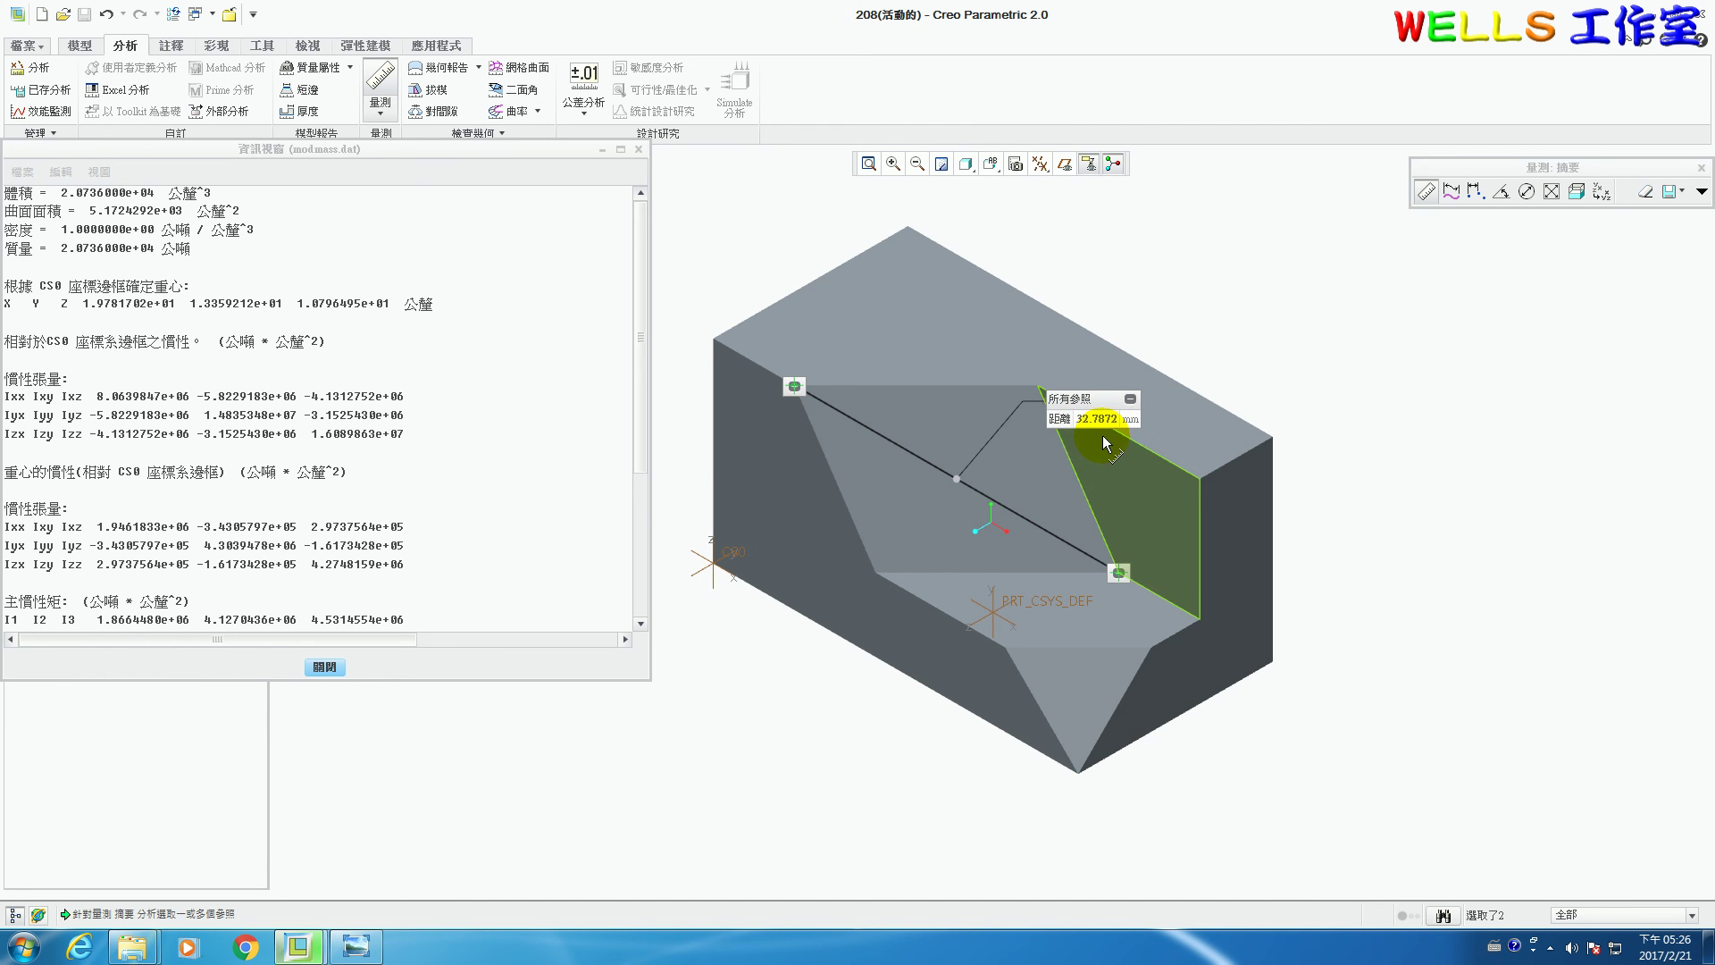
{"action": "left_click", "coordinate": [1702, 168]}
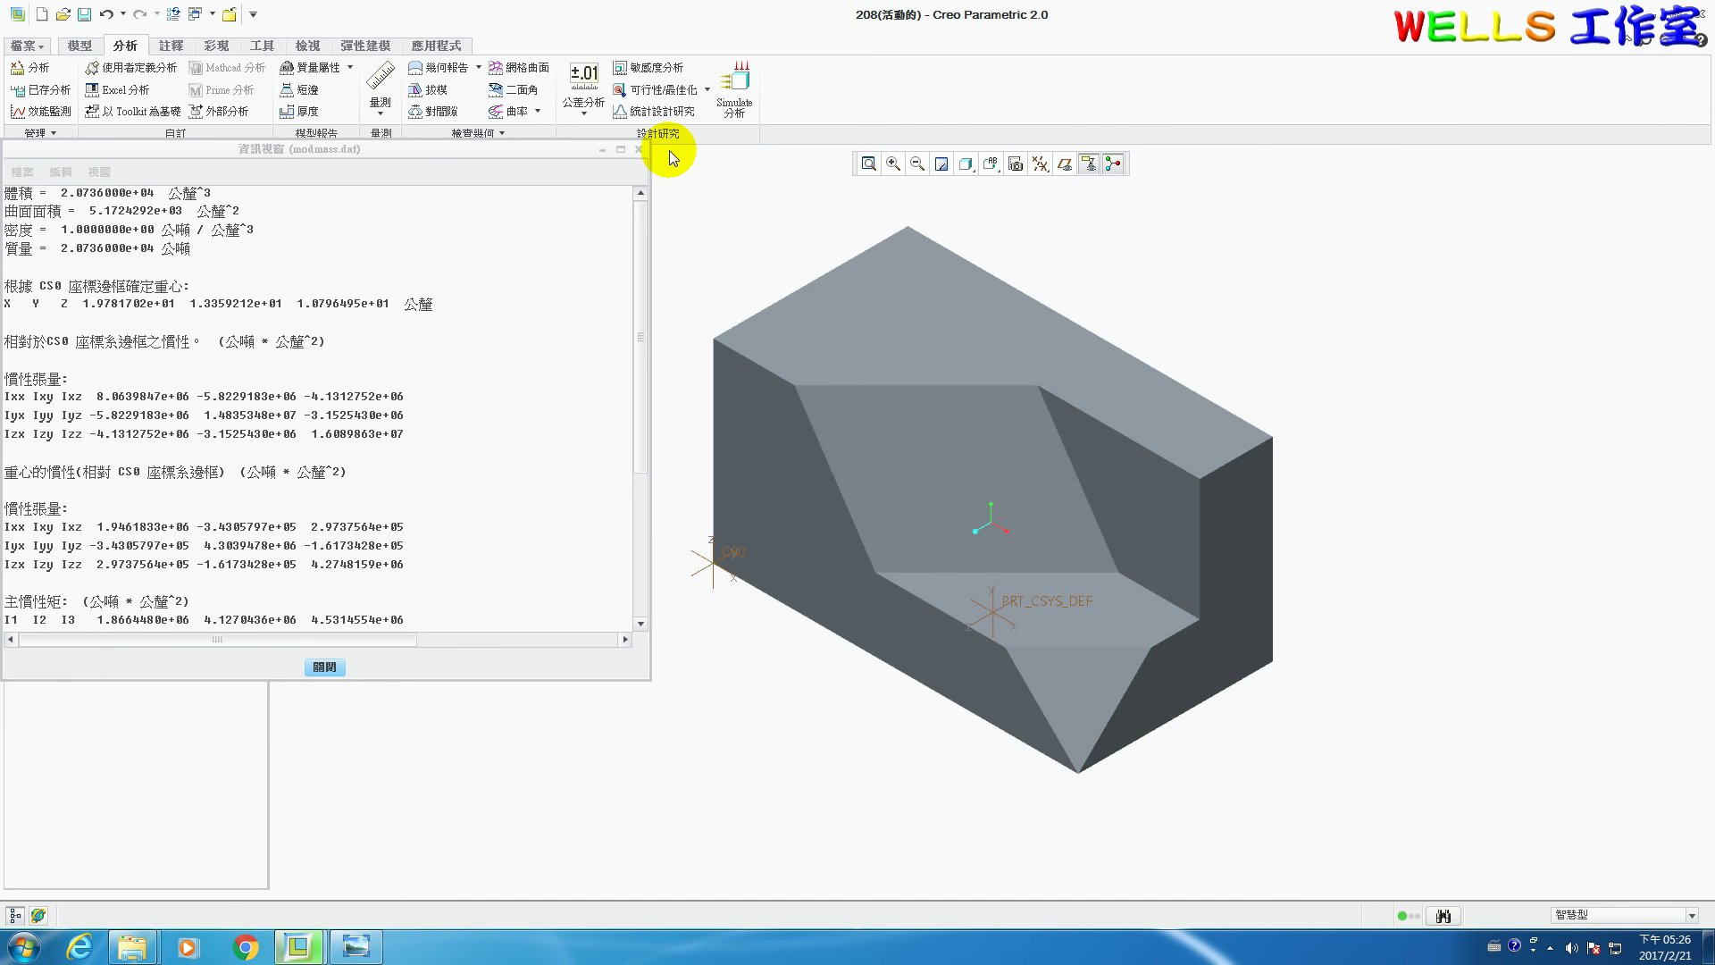
{"action": "left_click", "coordinate": [639, 150]}
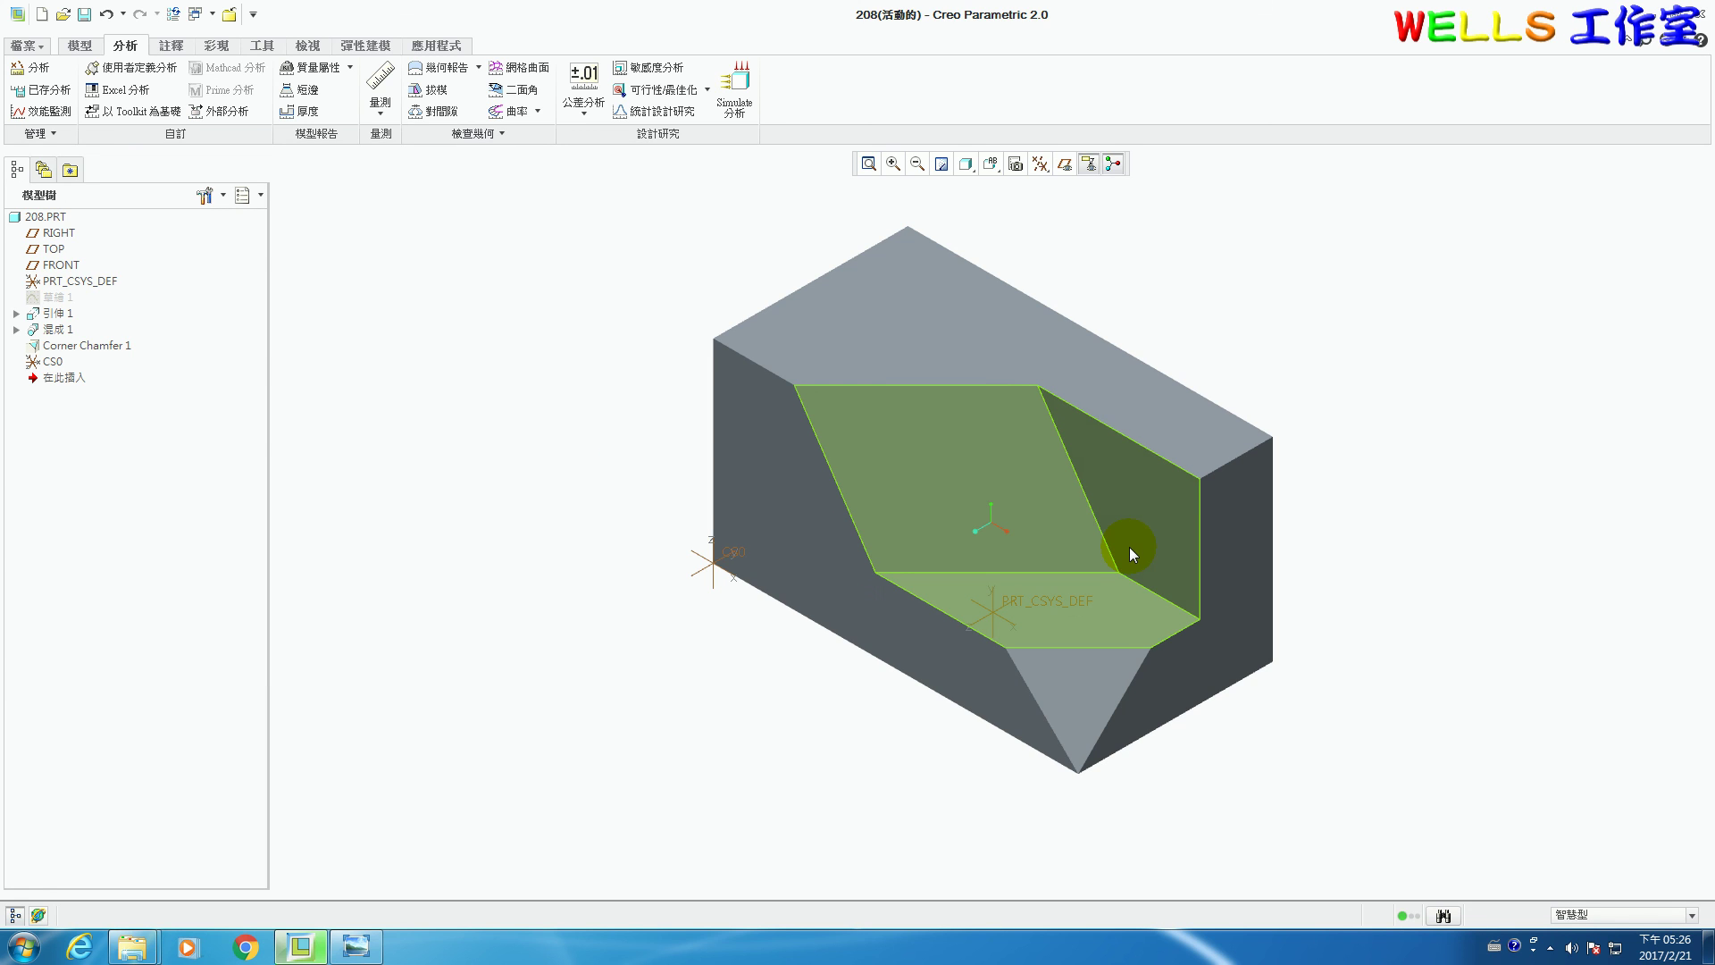